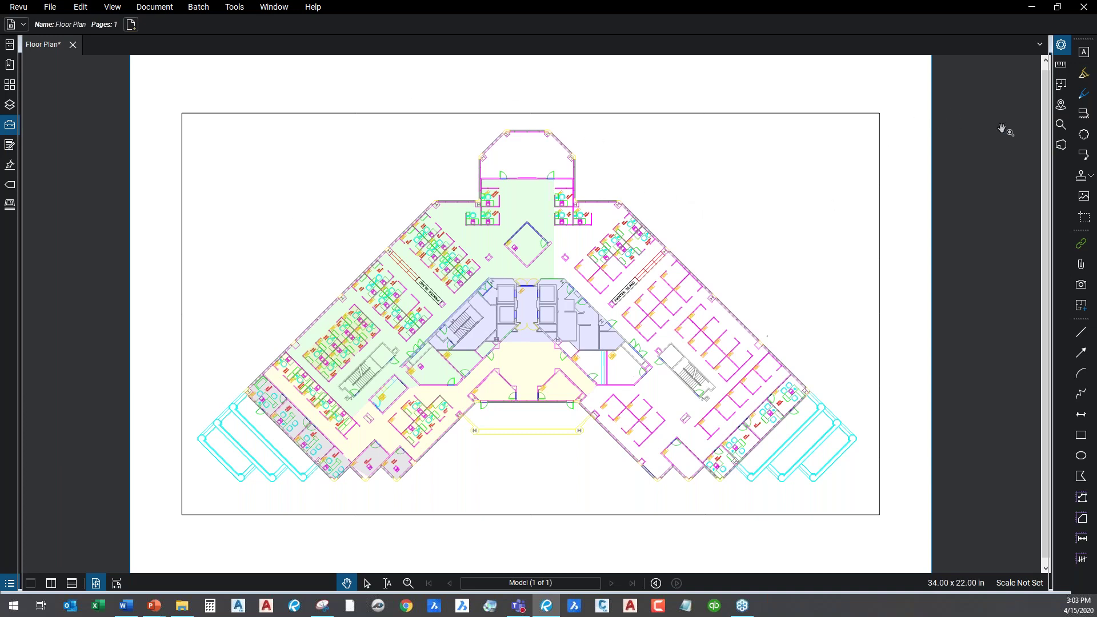
- Sign in to Bluebeam Studio with the account password for the prefilled Bluebeam ID
click(1062, 145)
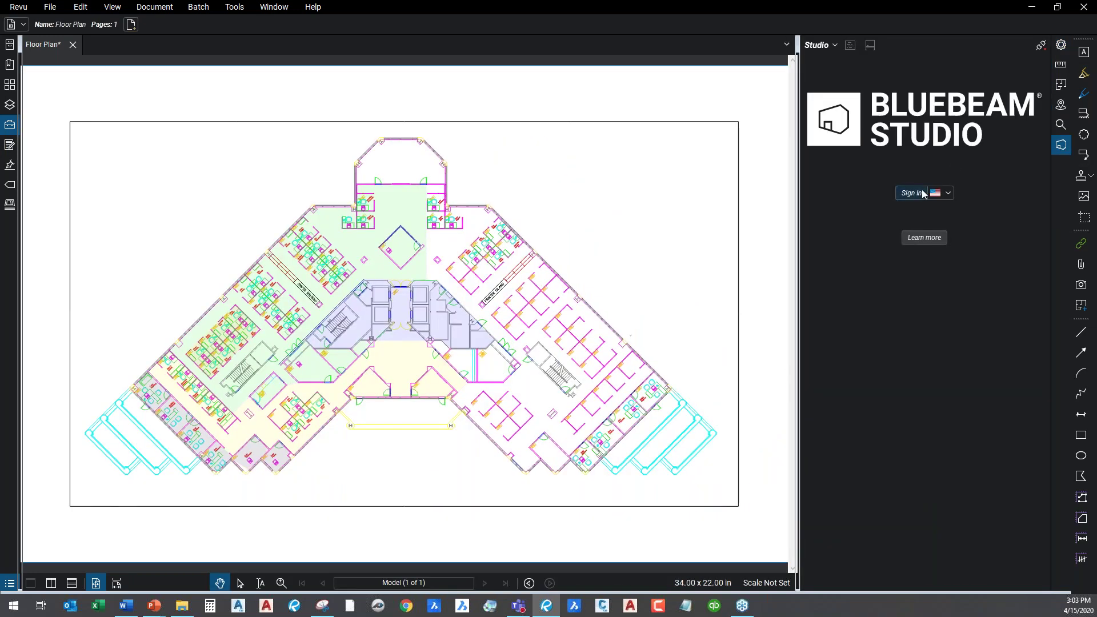
click(896, 201)
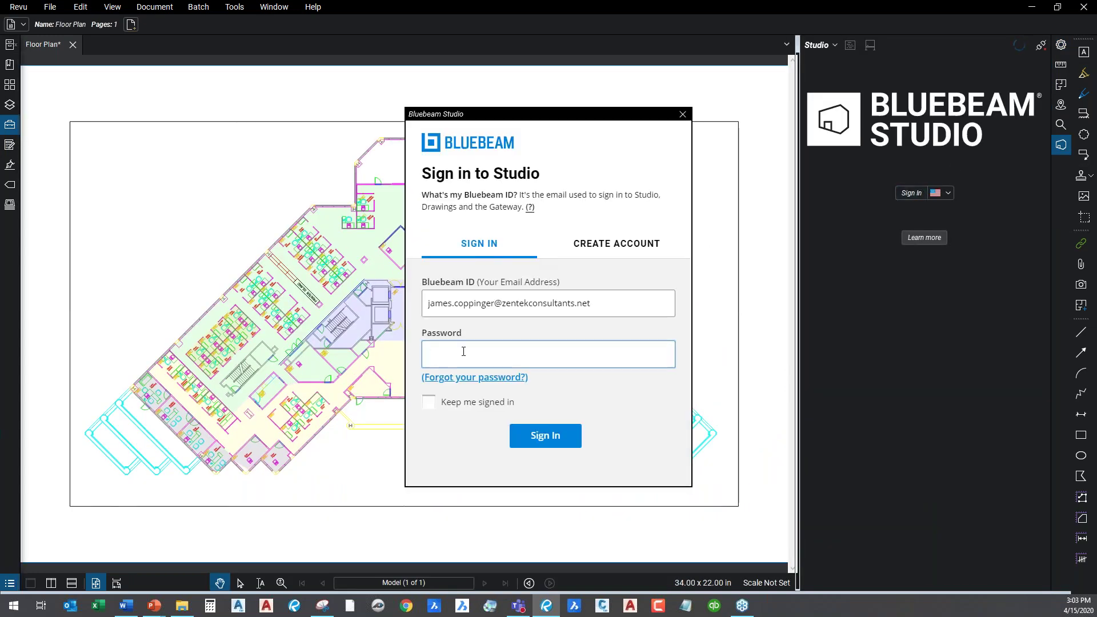
text(••••••••)
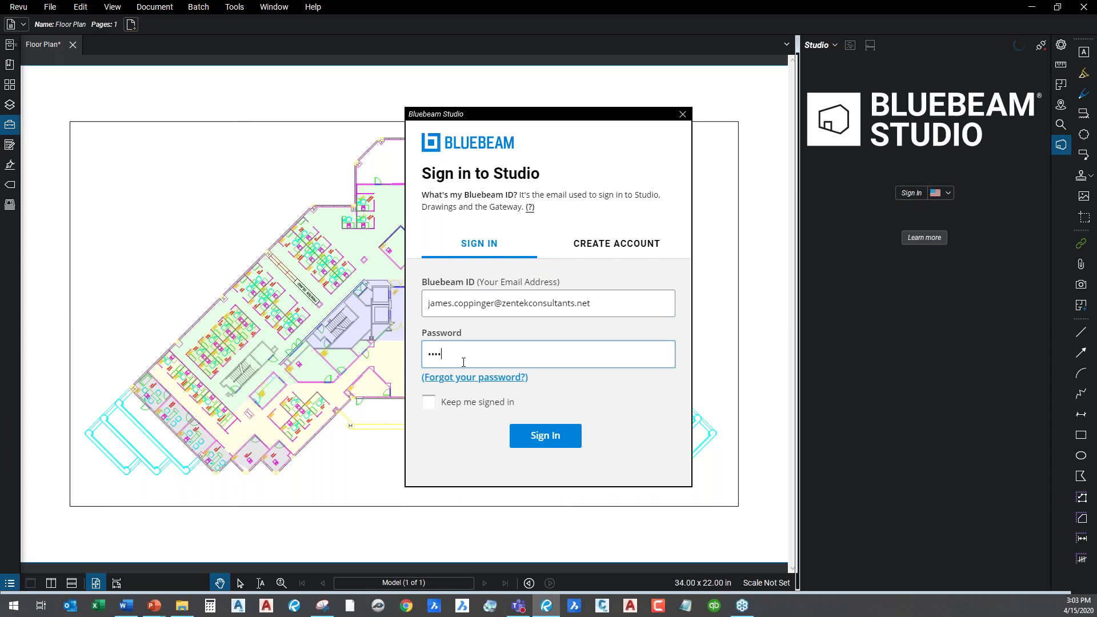
text(••)
key(Return)
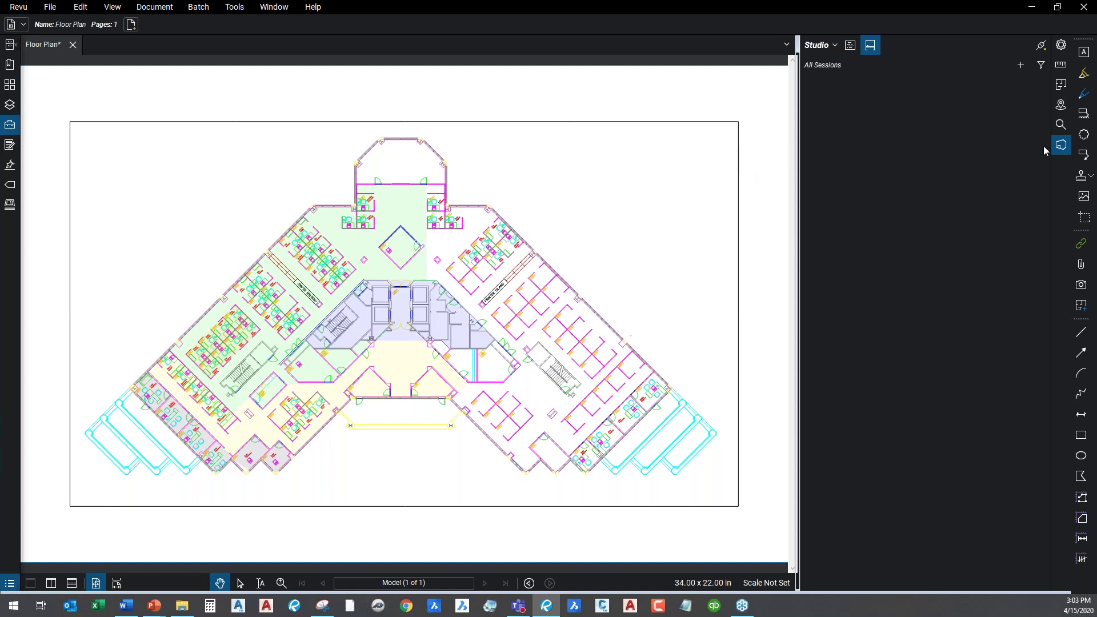
- Open ZenTek Project from the Studio projects and select its C-001.pdf file
click(849, 48)
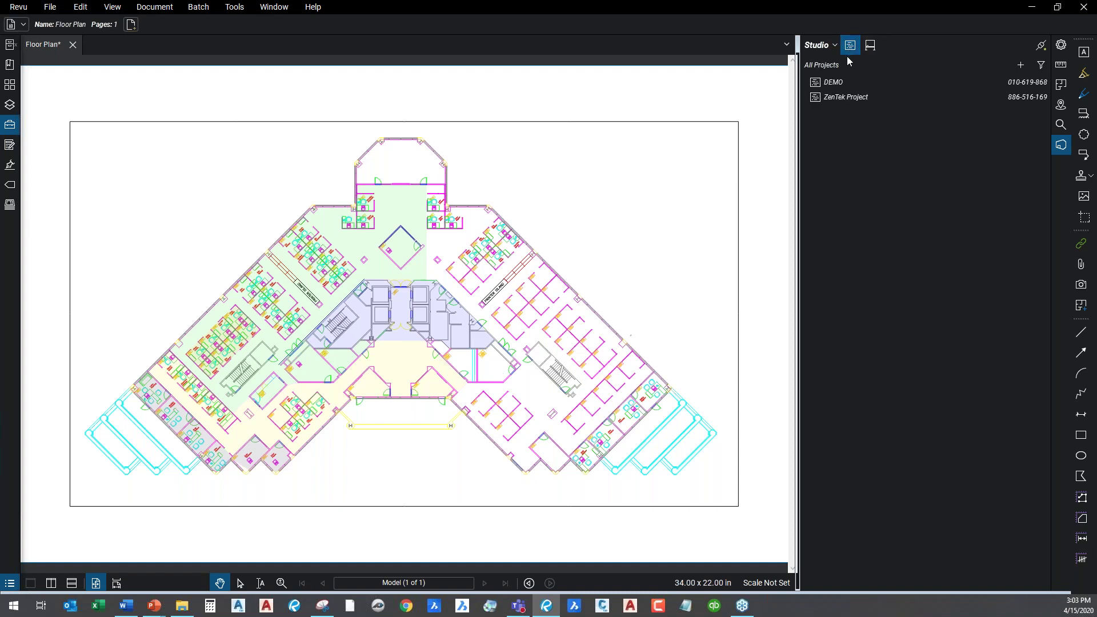
double_click(841, 97)
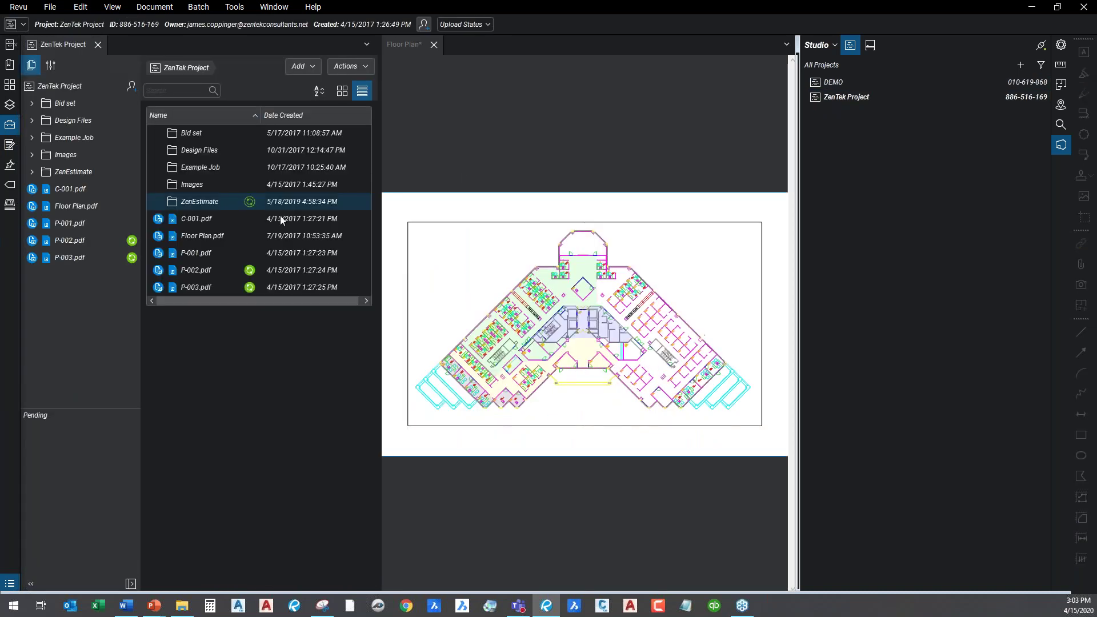
click(64, 191)
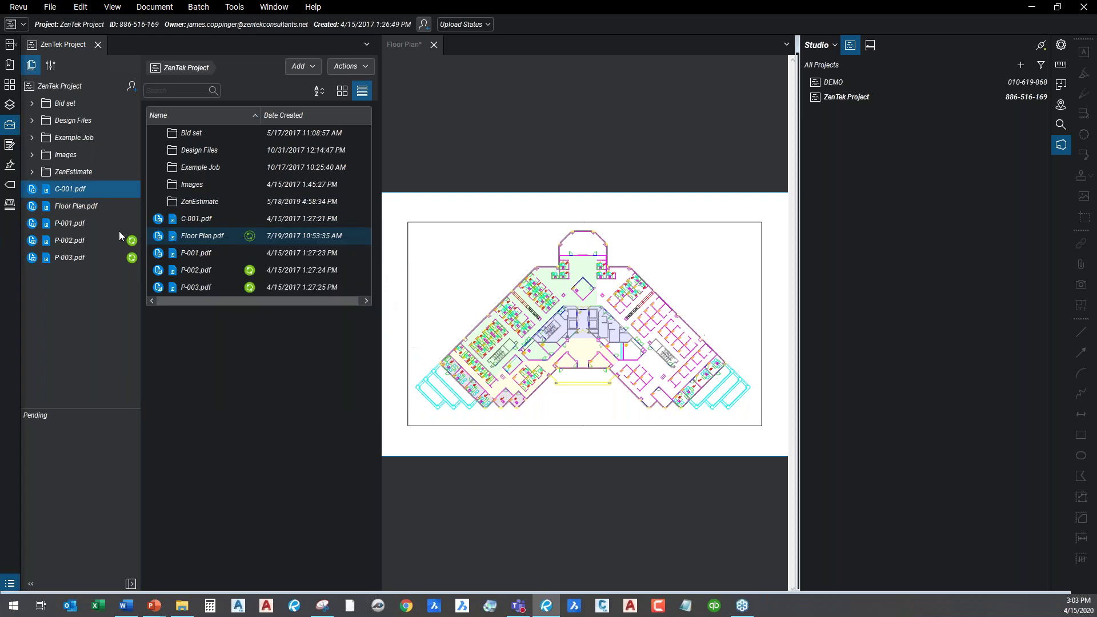
- Open C-001.pdf from the project in split view and remove its 'Untitled' viewports
double_click(85, 188)
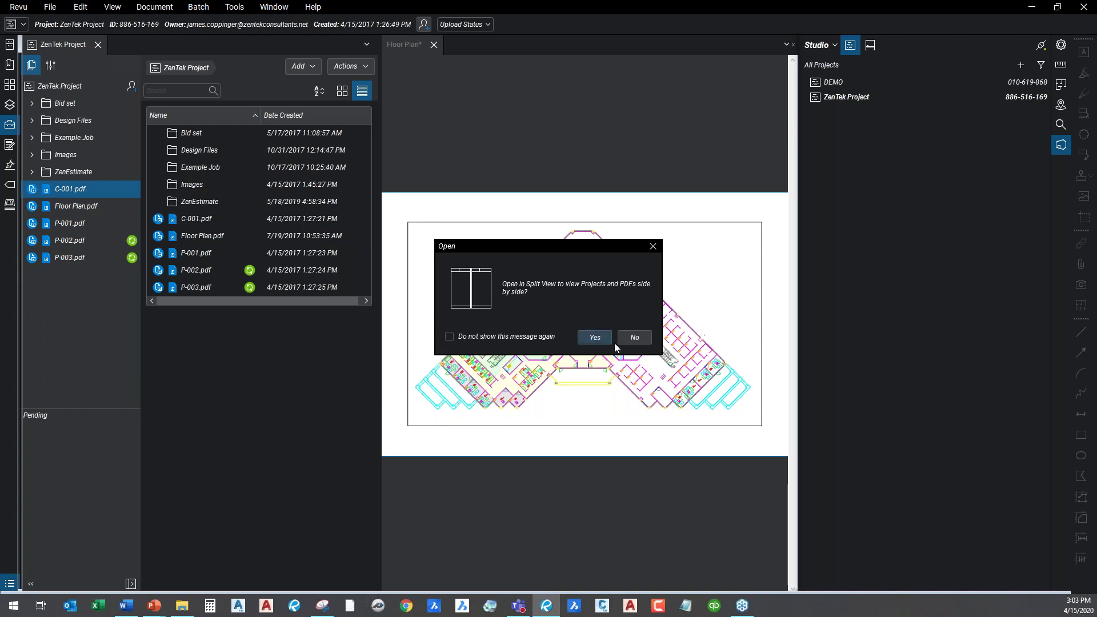
click(600, 342)
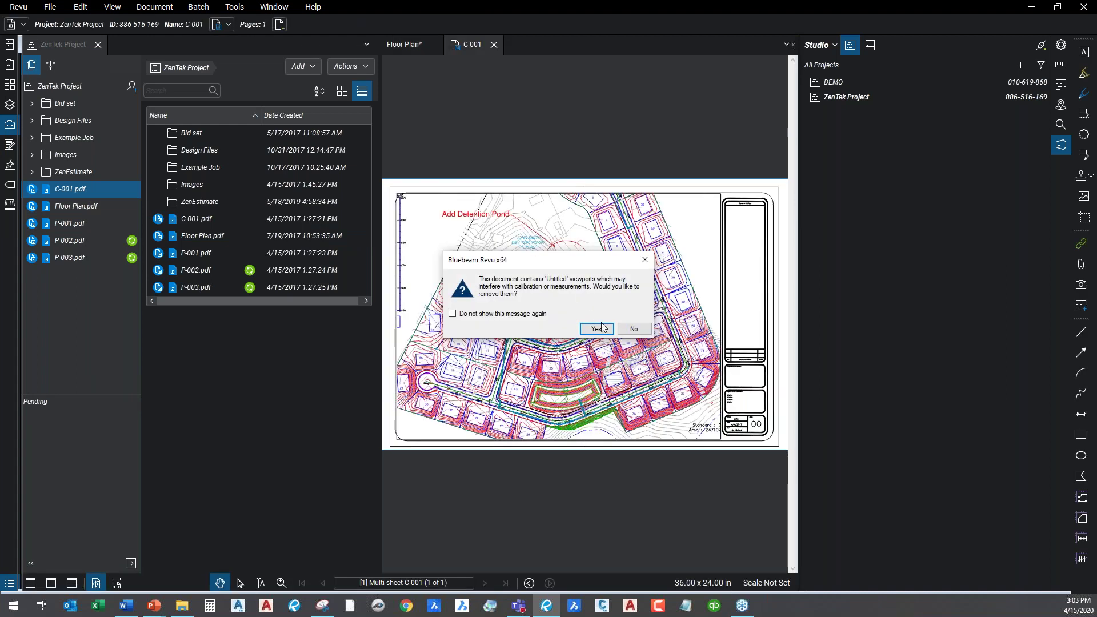
click(605, 332)
click(639, 341)
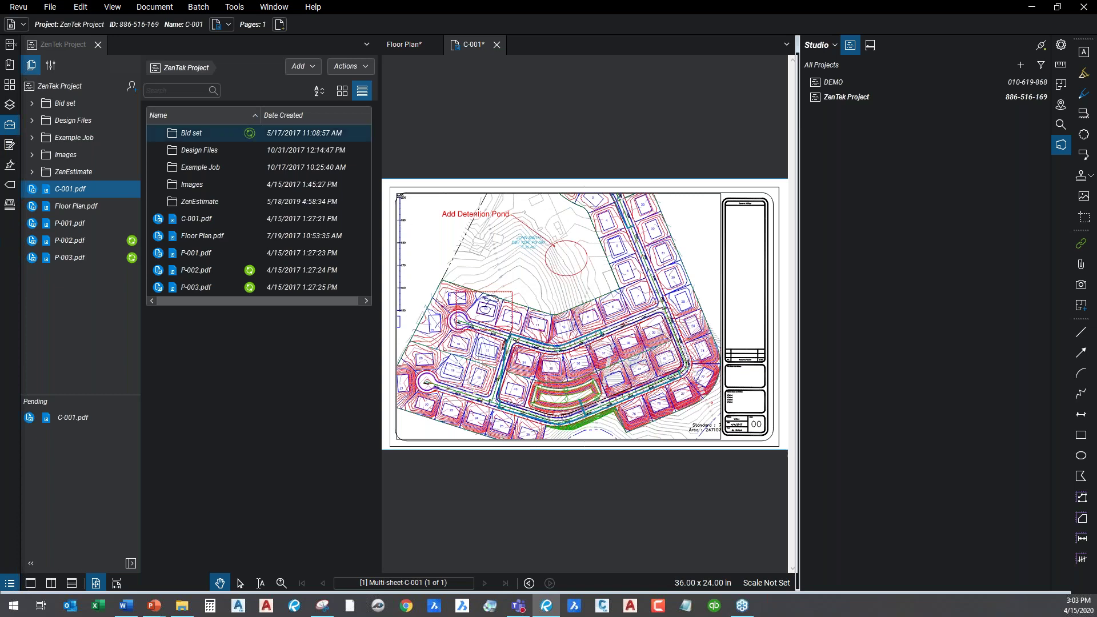
- Close C-001.pdf without saving its changes, undo its check-out, and close ZenTek Project
click(497, 47)
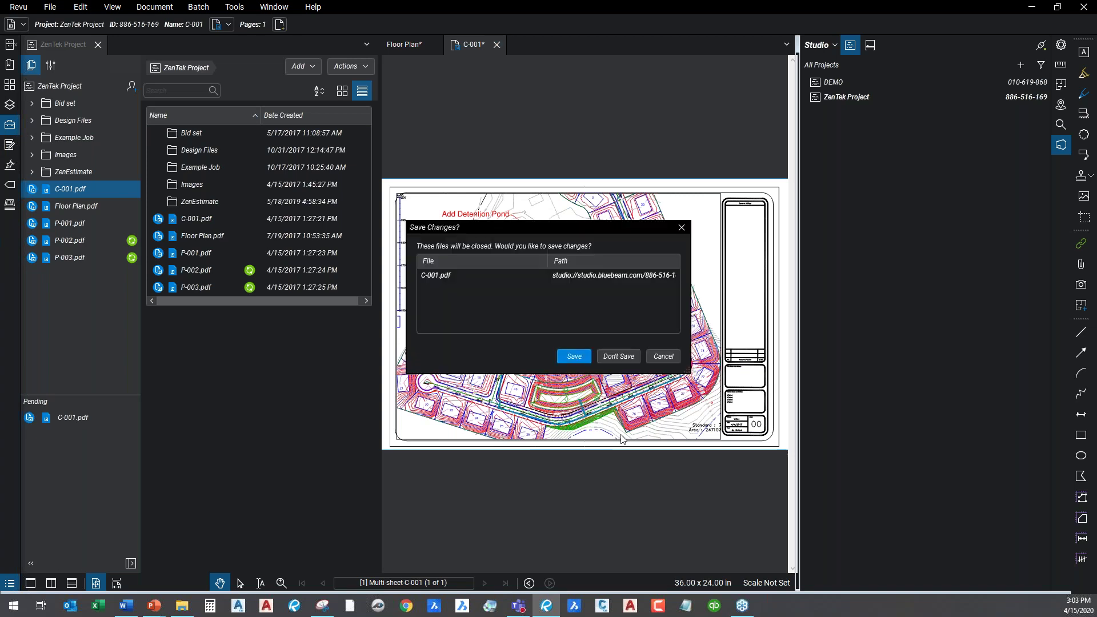
click(626, 358)
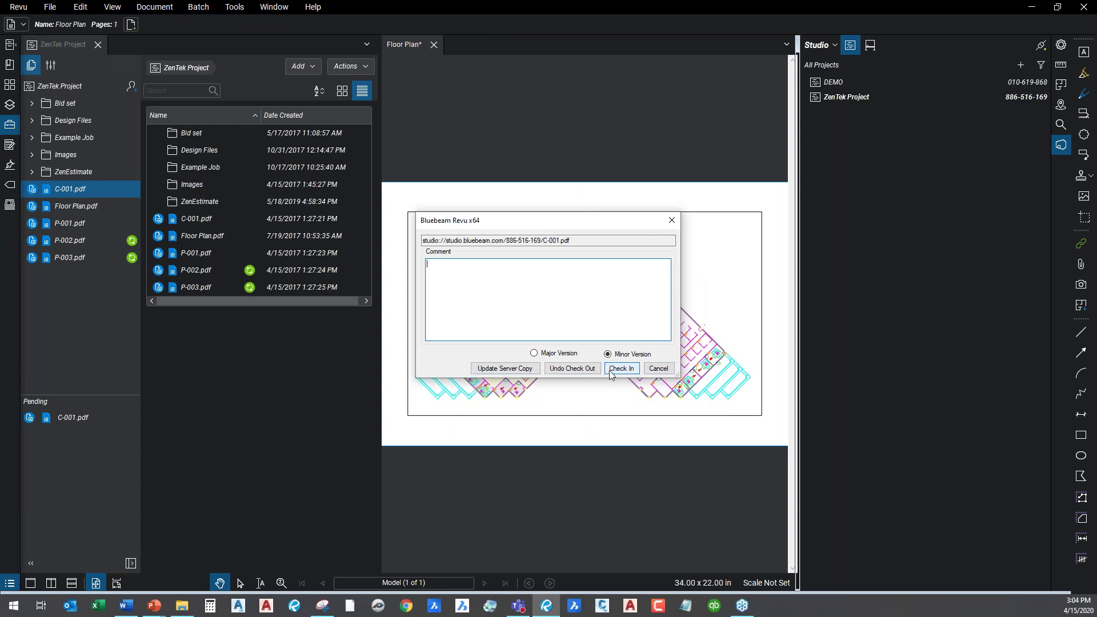
click(573, 369)
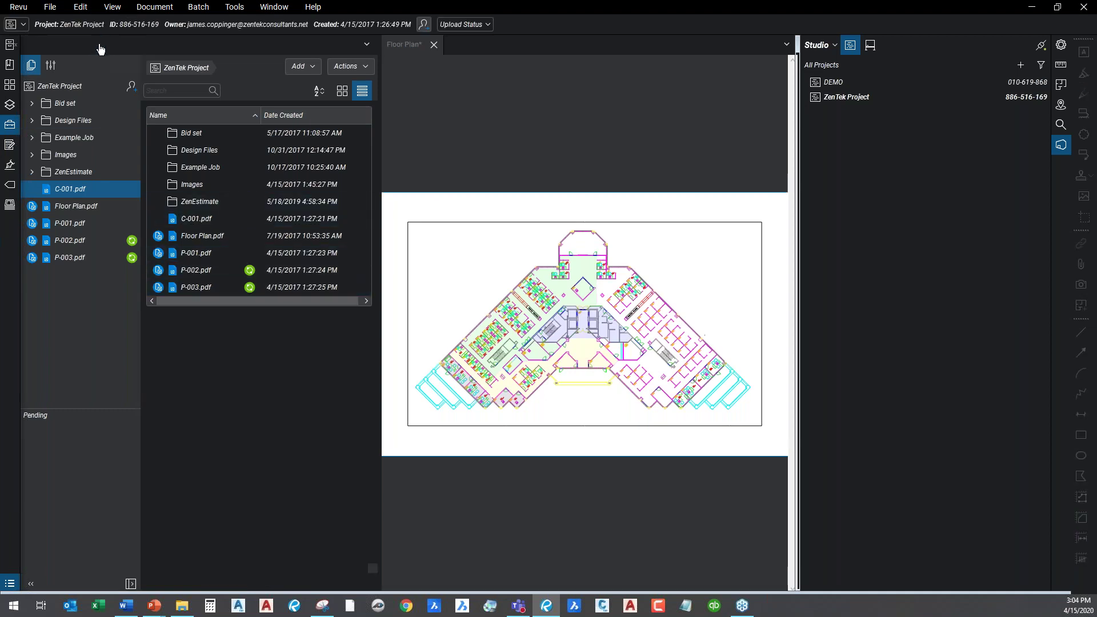
click(97, 44)
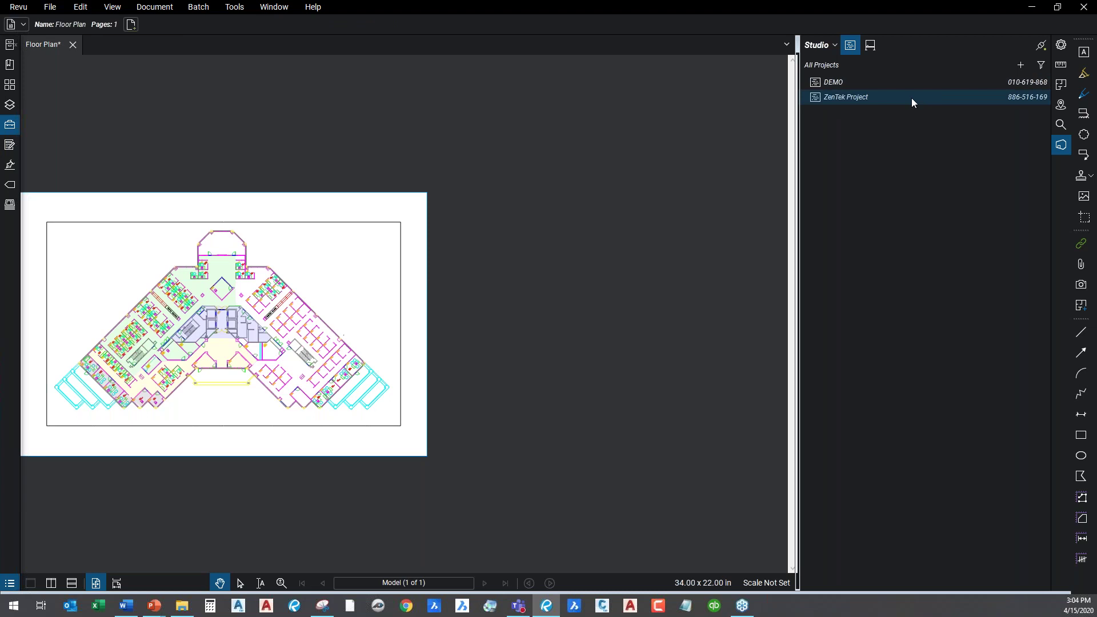
- Examine the floor plan's colored areas, from the lower workstations and offices up to the central core
key(ctrl+0)
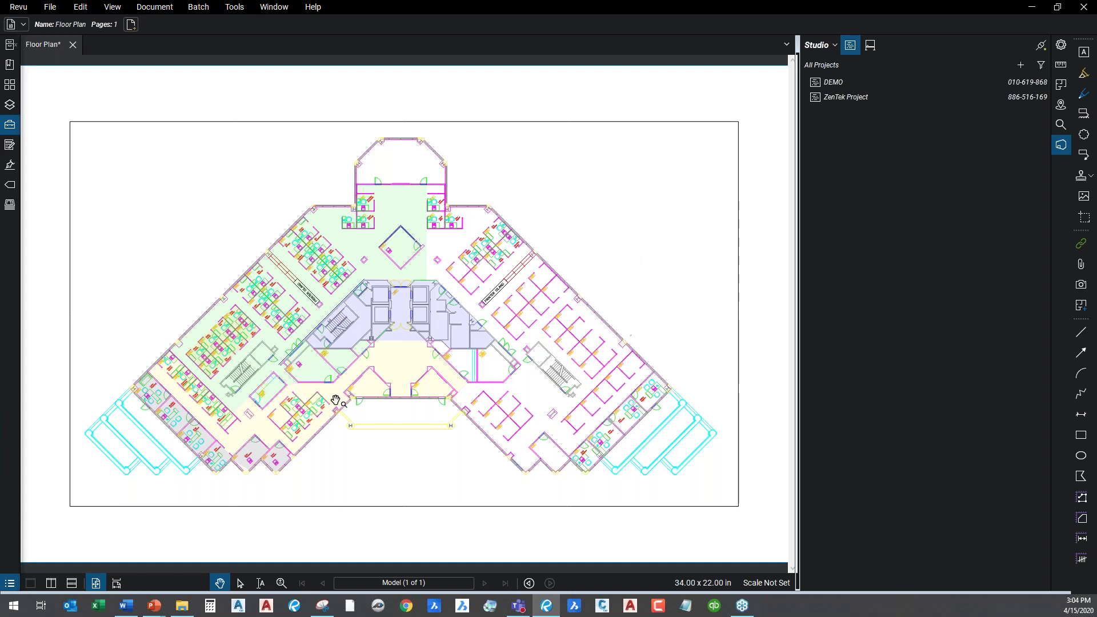
scroll(329, 400, up, 3)
drag(328, 400, 420, 346)
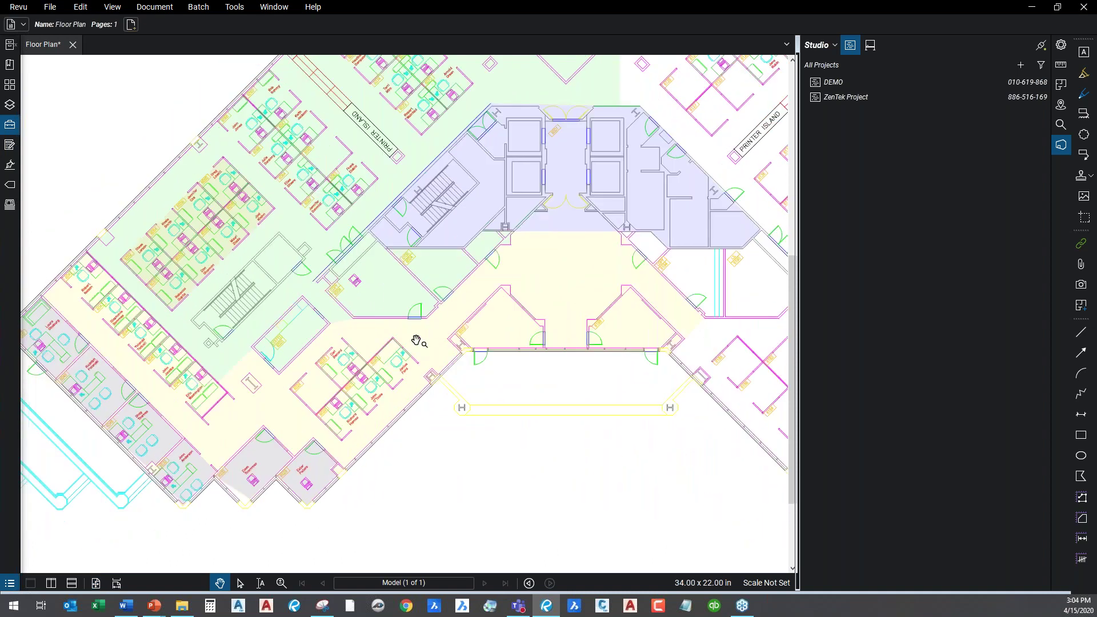
scroll(420, 340, up, 1)
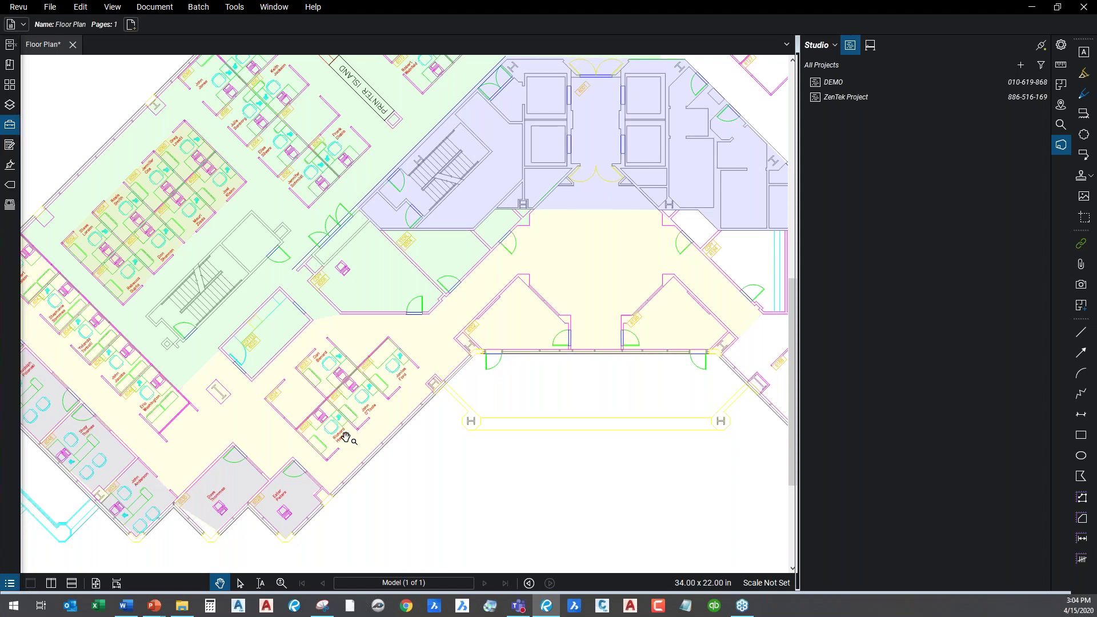
drag(423, 358, 443, 397)
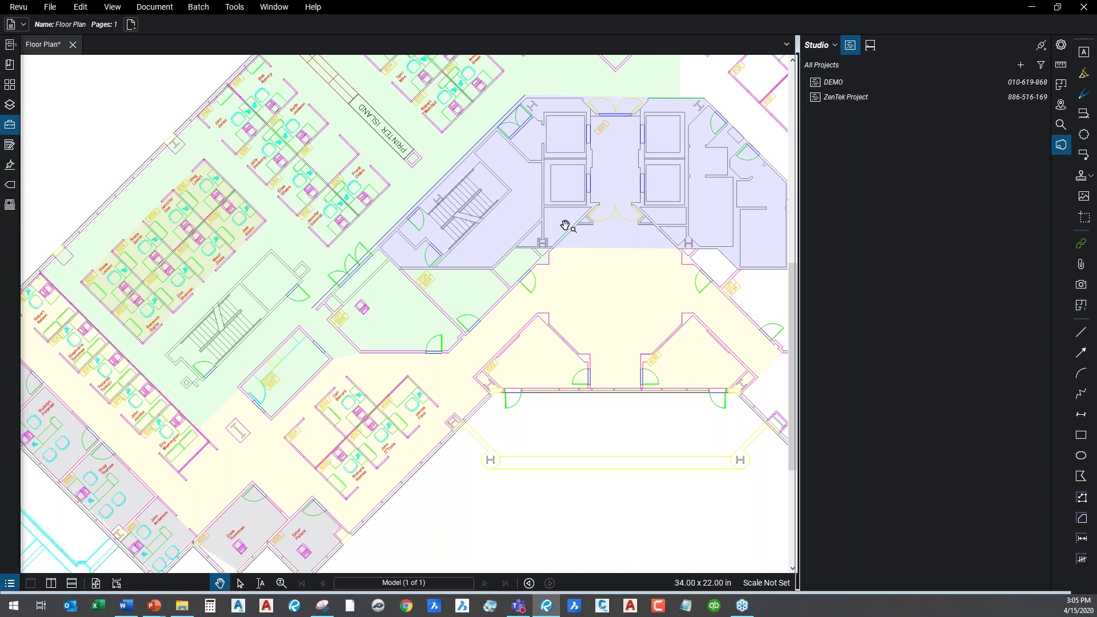
drag(572, 228, 449, 362)
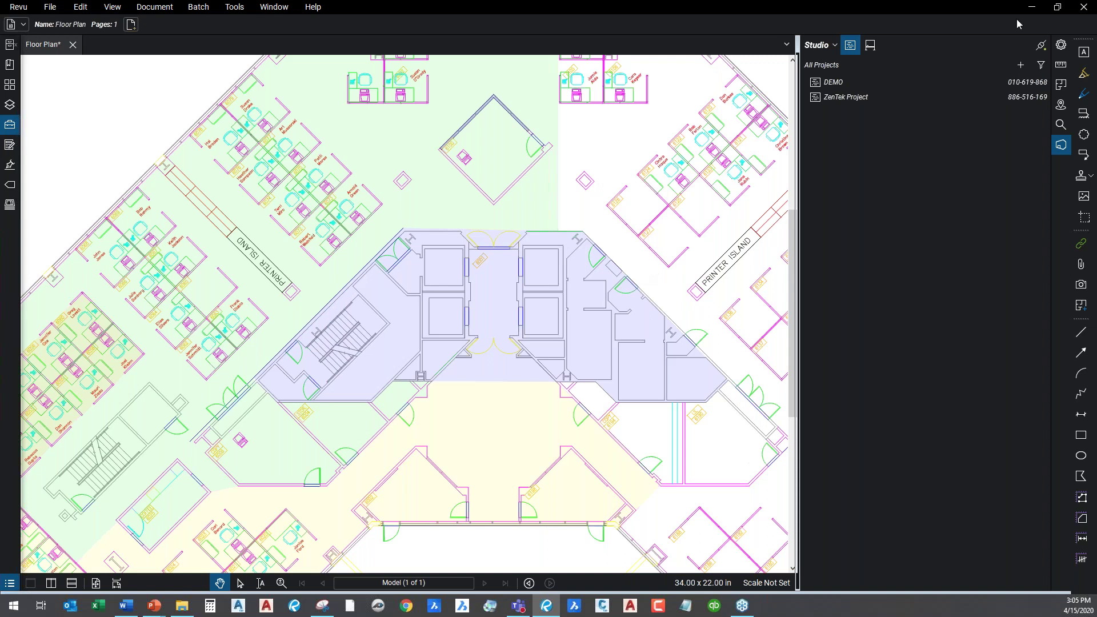
- Hide the Studio projects and show the Carpentry Issues tool set in the Tool Chest
click(1060, 146)
scroll(594, 296, down, 2)
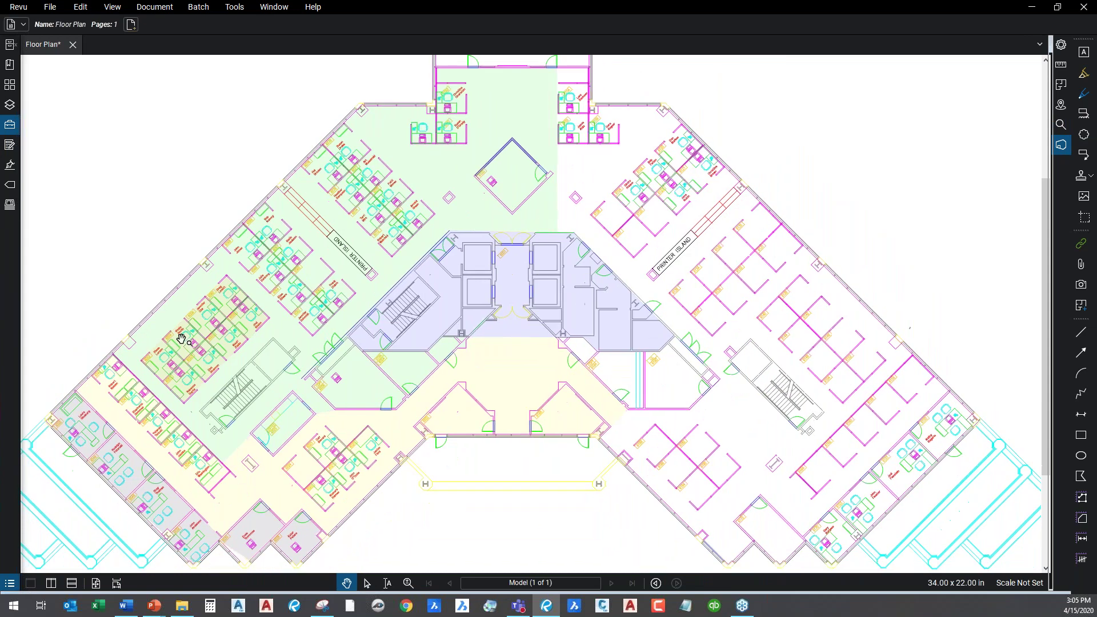
key(alt+Tab)
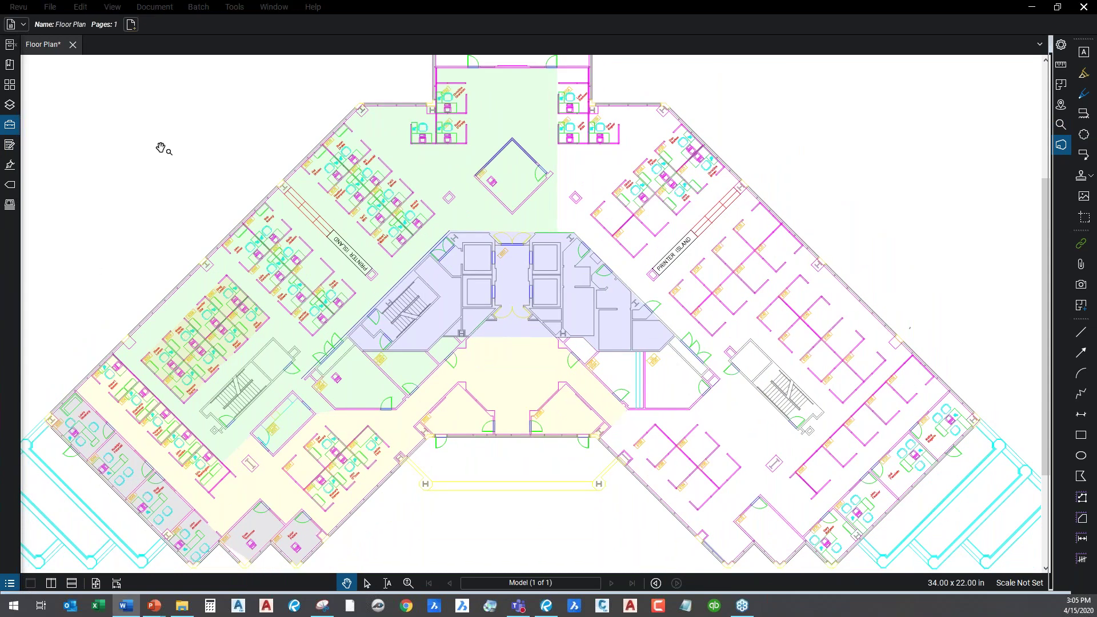
click(9, 125)
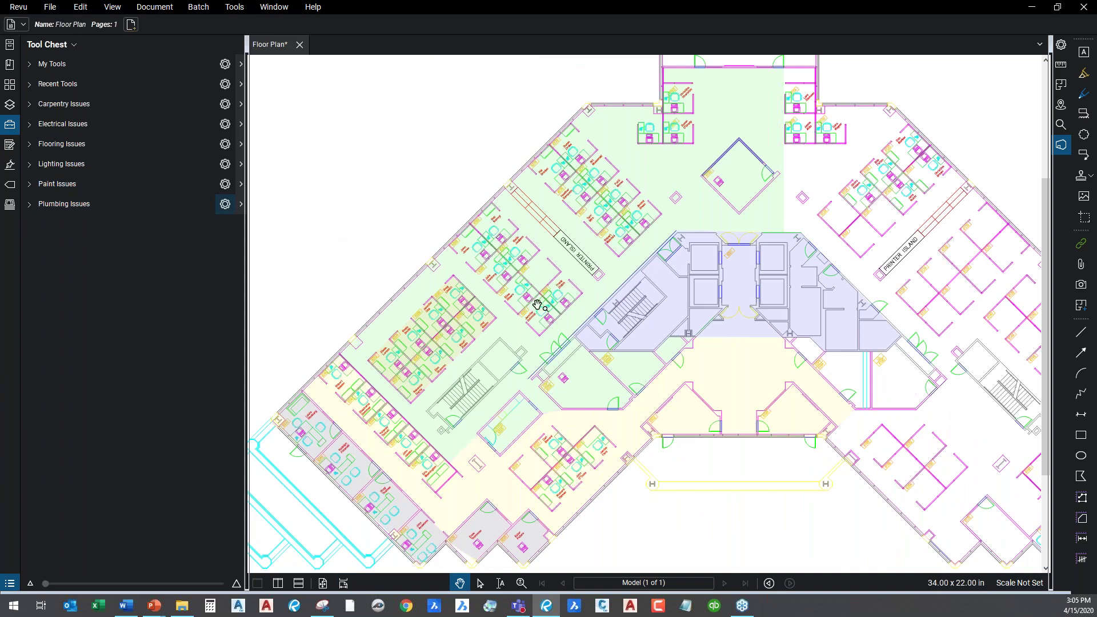
scroll(499, 306, down, 3)
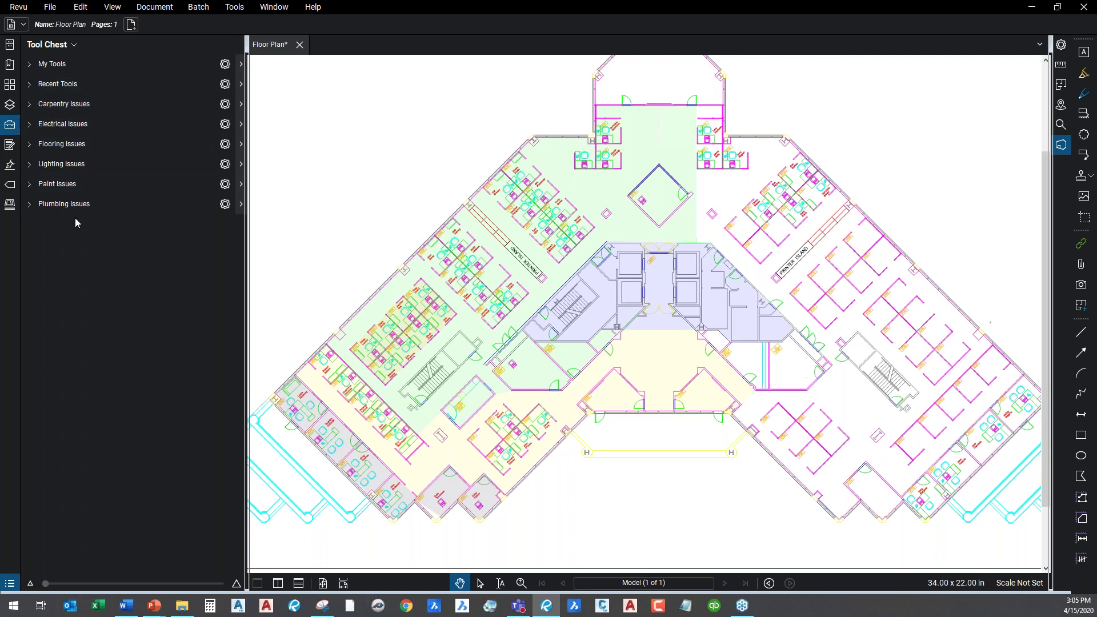
click(33, 106)
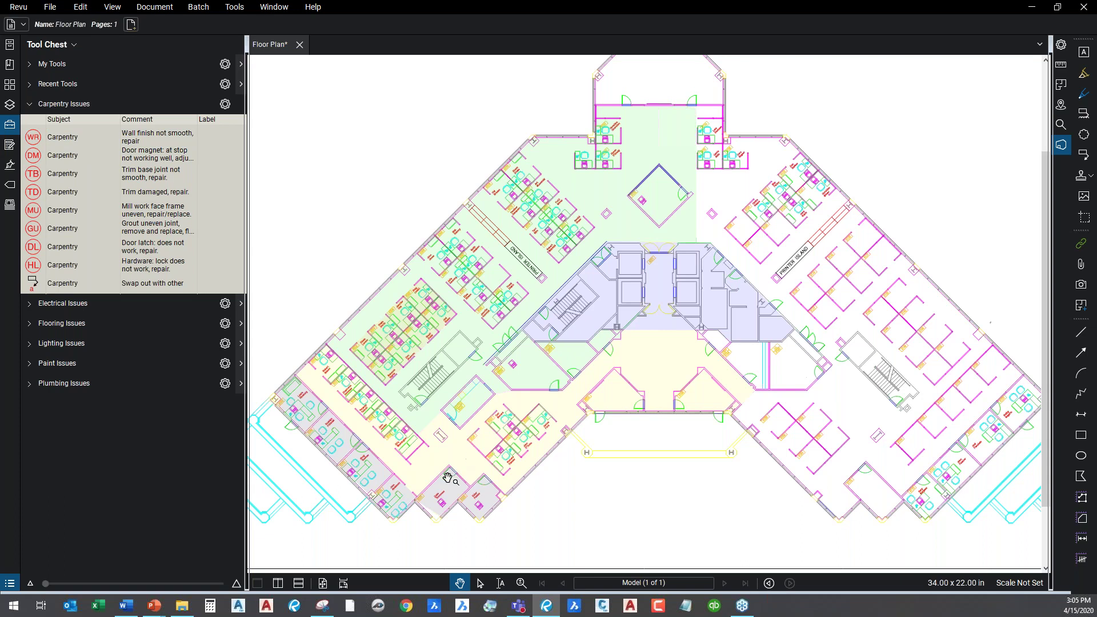
- Place three WR 'Wall finish not smooth, repair' markups: outside office 6028, beside workstation 6022, and outside office 6030
scroll(457, 473, up, 5)
drag(491, 407, 602, 227)
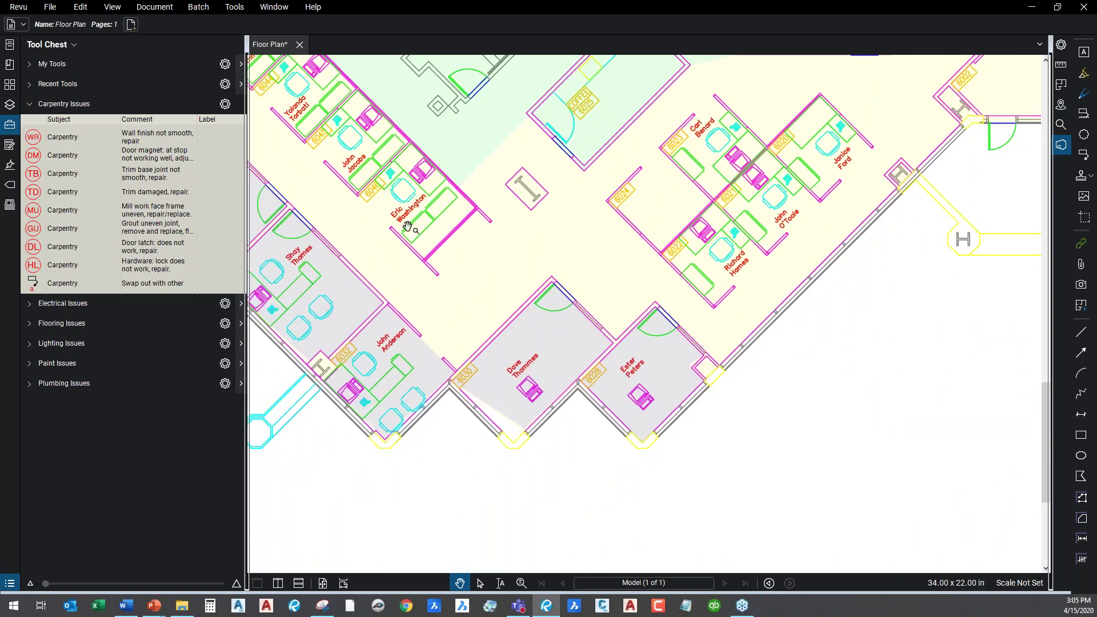
click(35, 141)
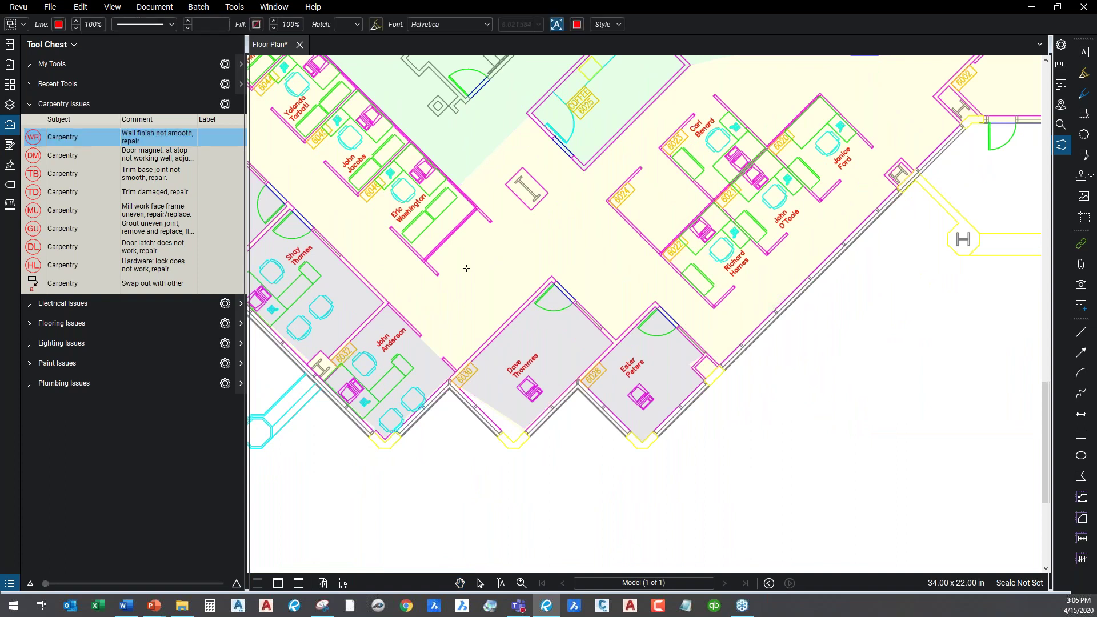
click(698, 346)
click(623, 258)
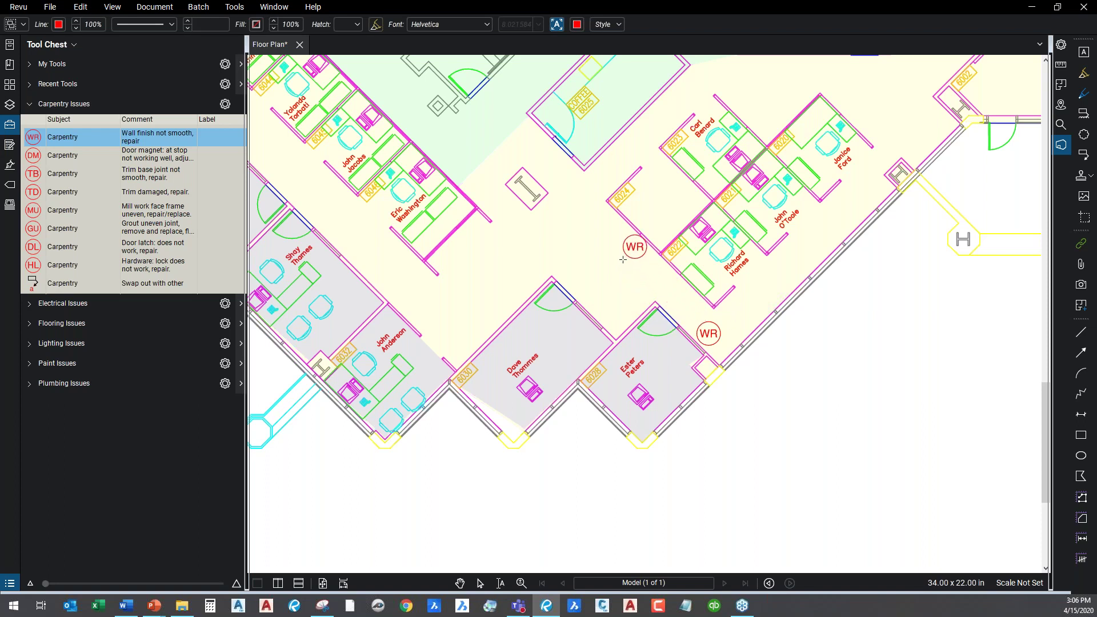
click(585, 313)
key(Escape)
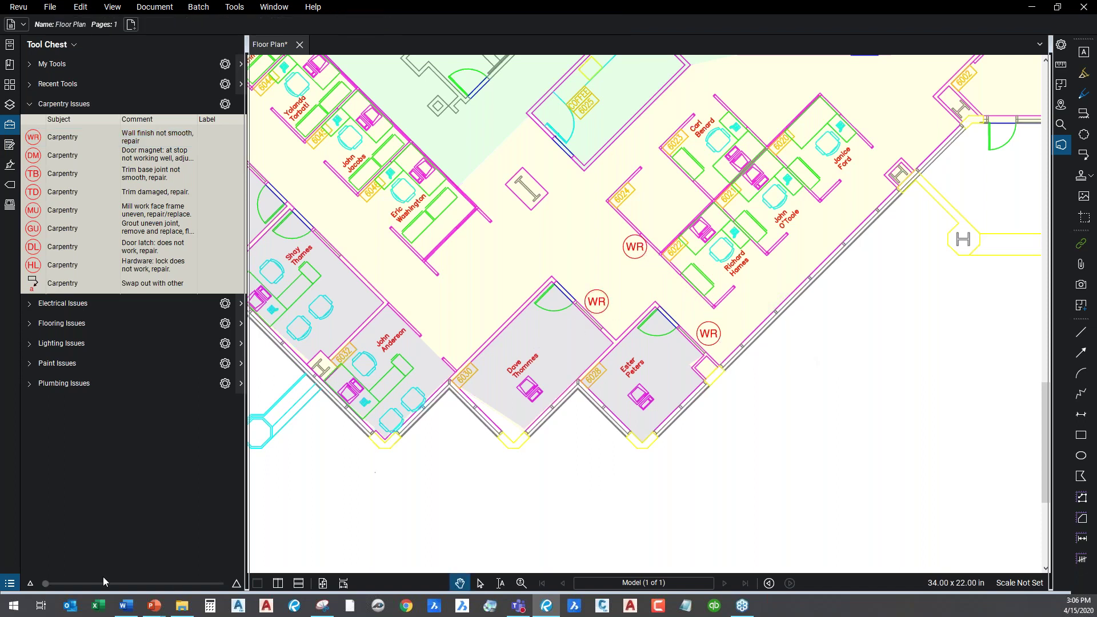
- Show the Markups List and place an MU 'Mill work face frame uneven, repair/replace' markup beside the end workstation across from office 6030
click(9, 584)
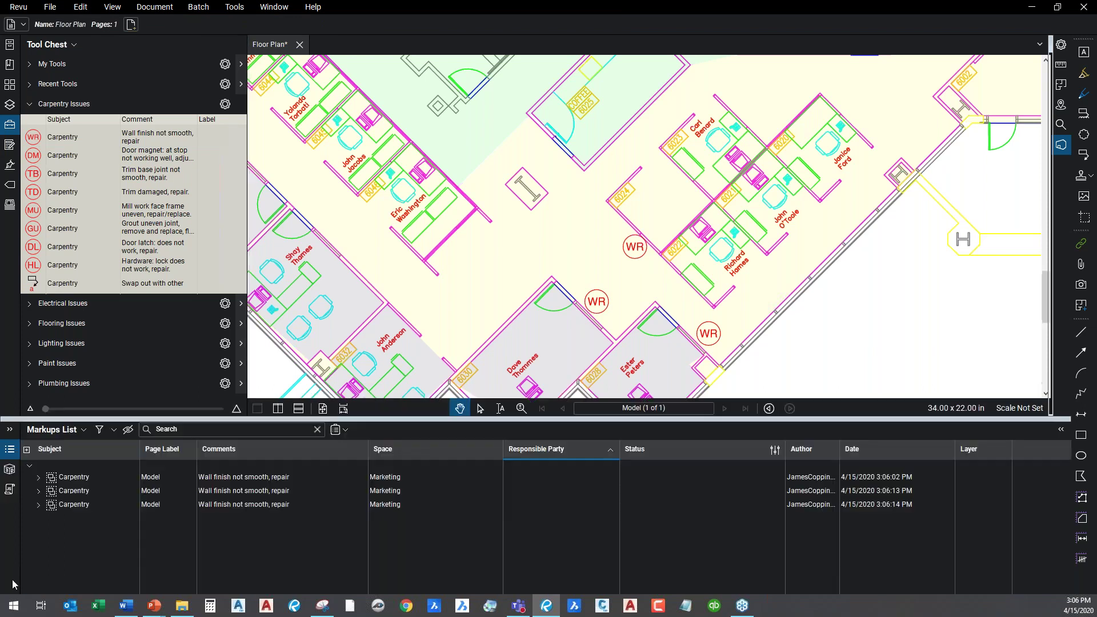
click(236, 481)
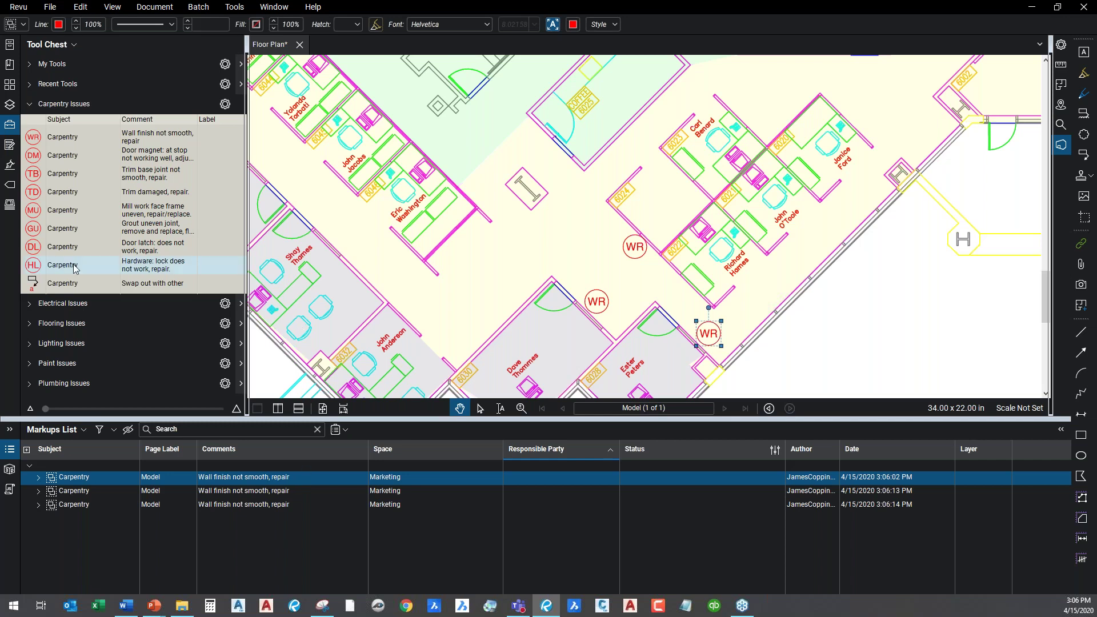
click(31, 216)
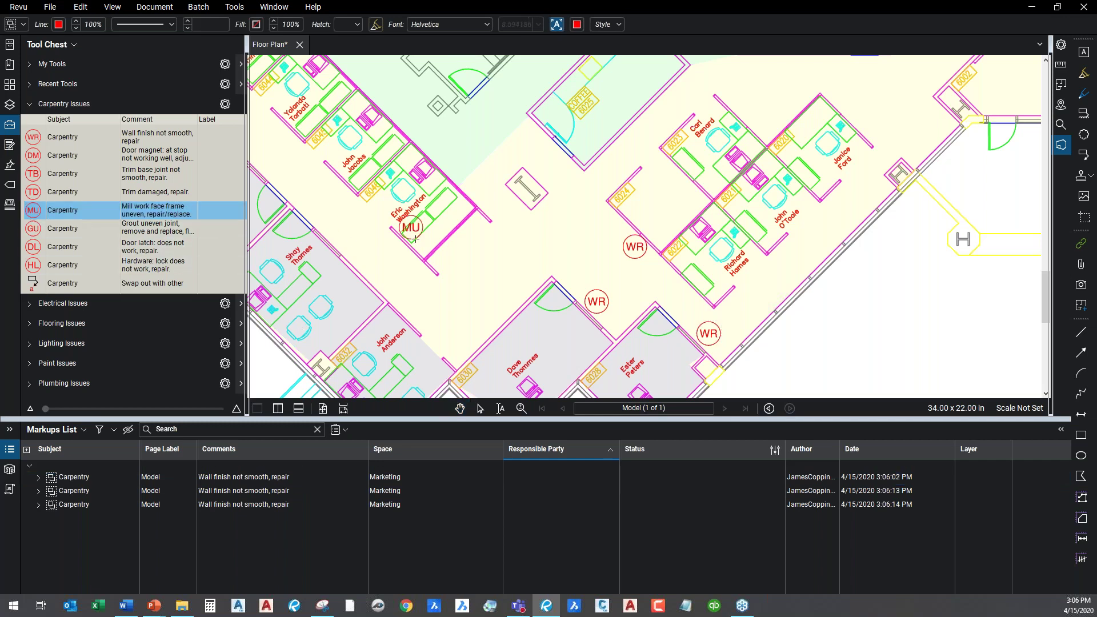
click(442, 260)
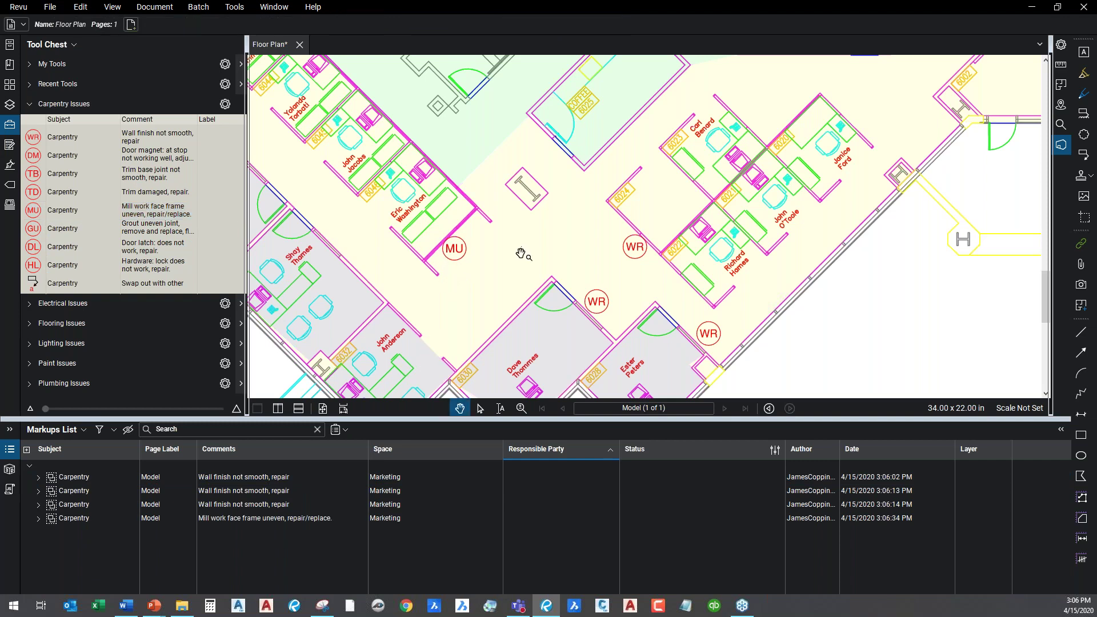
- Hide the Markups List and bring the WR markup outside office 6028 into close view
drag(563, 289, 505, 265)
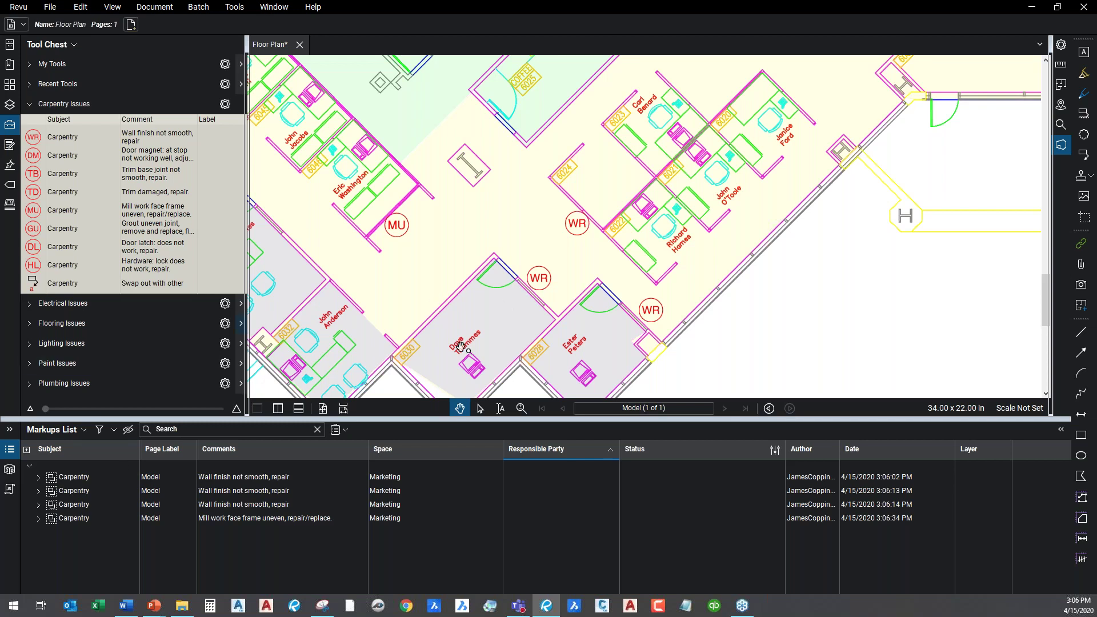
click(10, 450)
scroll(667, 309, up, 4)
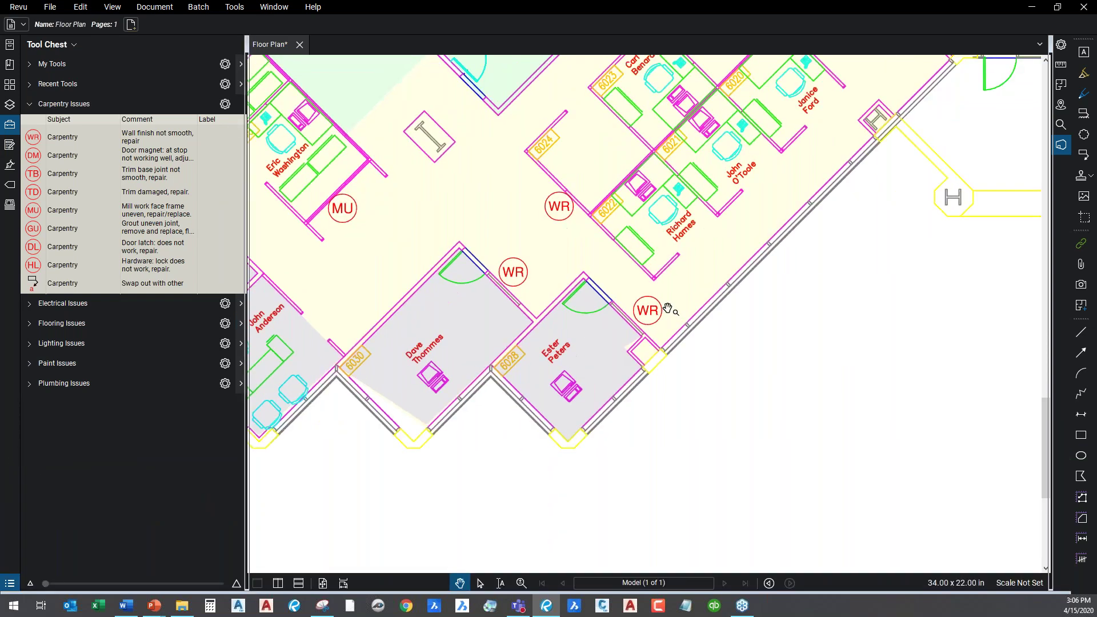
scroll(668, 309, up, 1)
scroll(667, 310, down, 2)
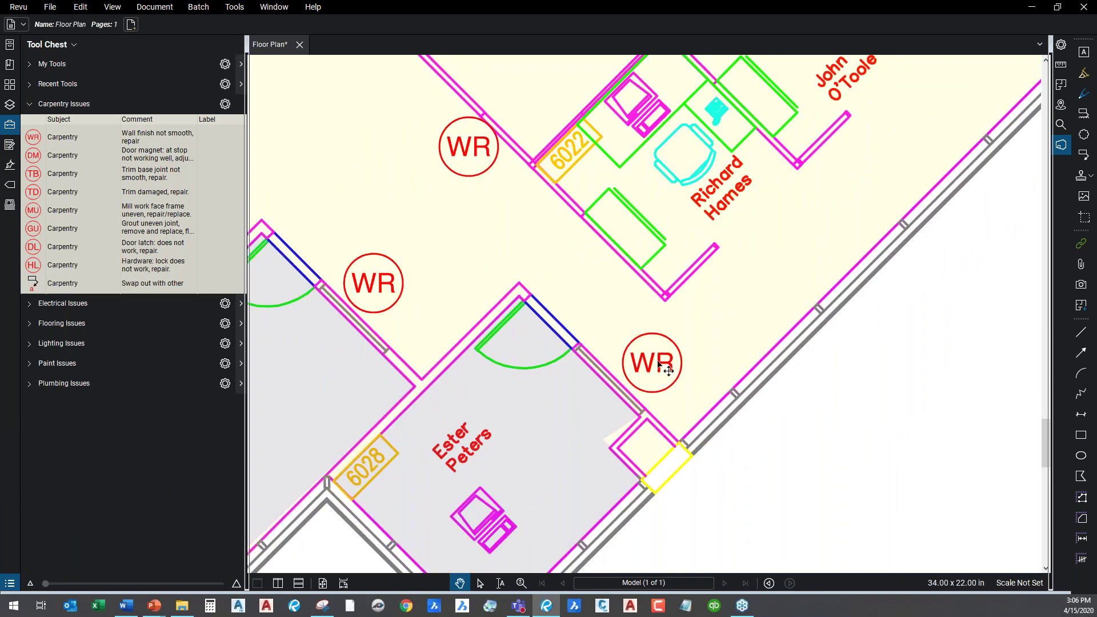
- Extend the comment of the WR markup outside office 6028 to "Wall finish not smooth, repair - also a hole in the gyp bd 12" from floor"
mouse_move(659, 364)
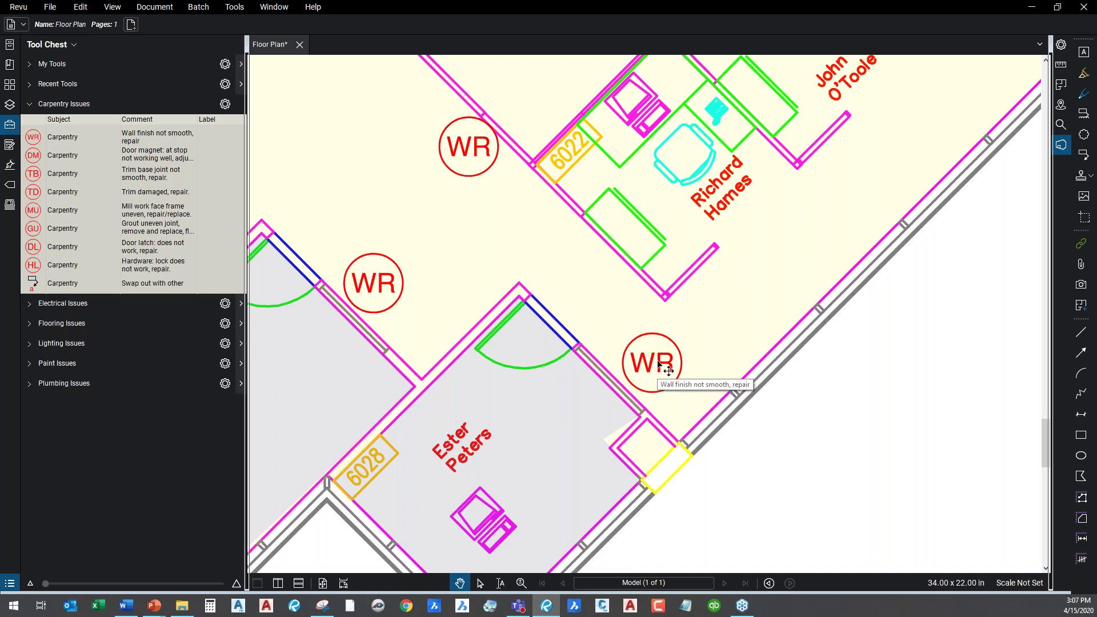
click(659, 363)
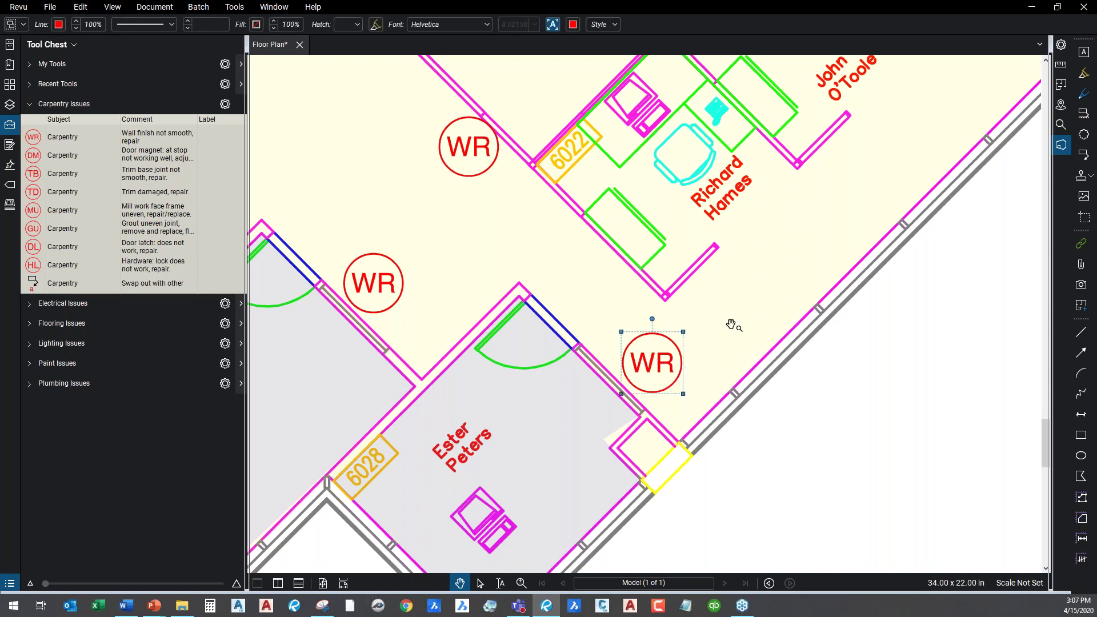
click(1061, 45)
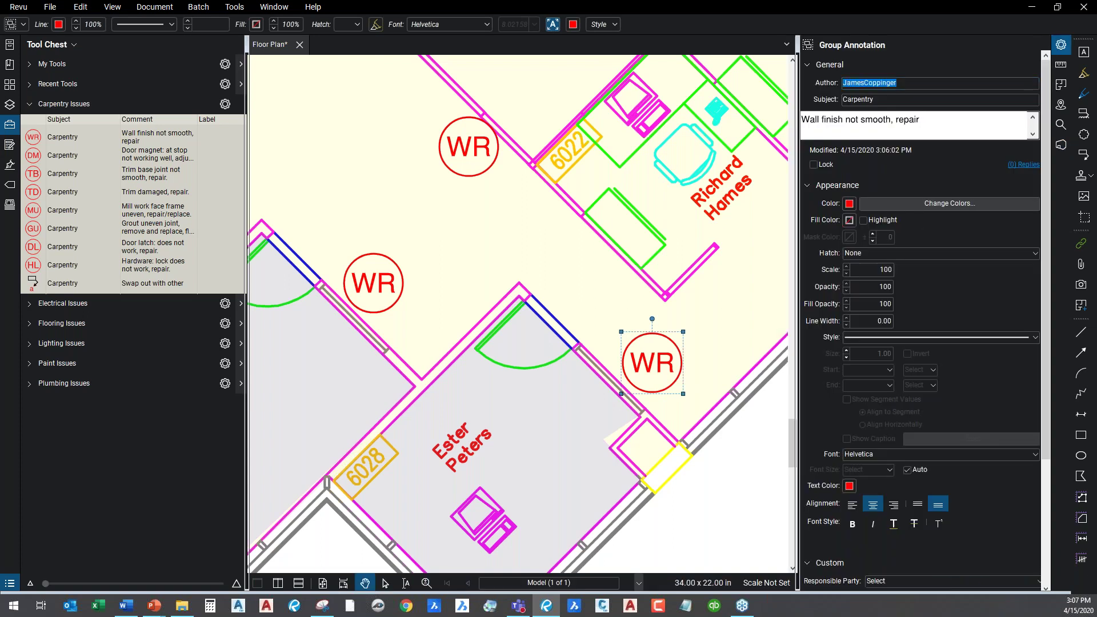
drag(703, 284, 549, 268)
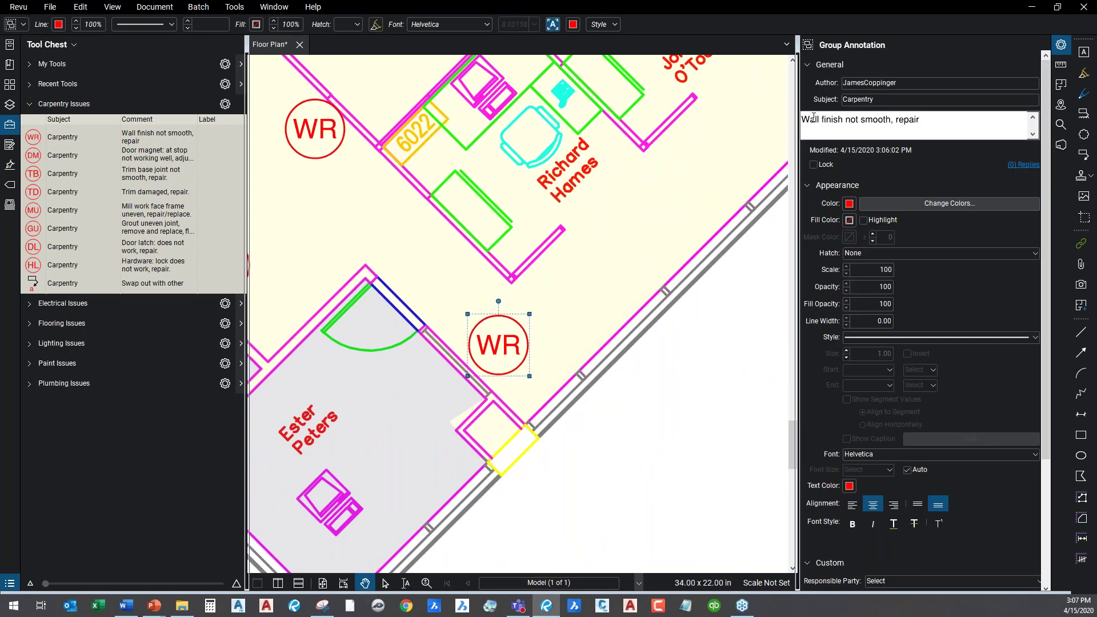
click(836, 121)
click(820, 123)
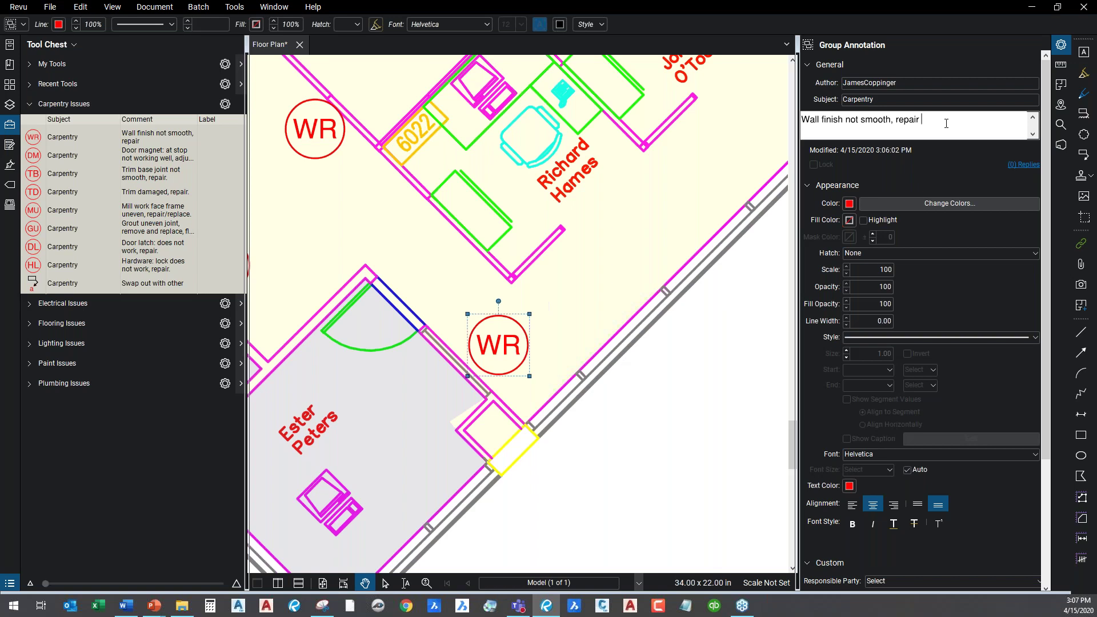
text(also a hole in the gyp bd 12)
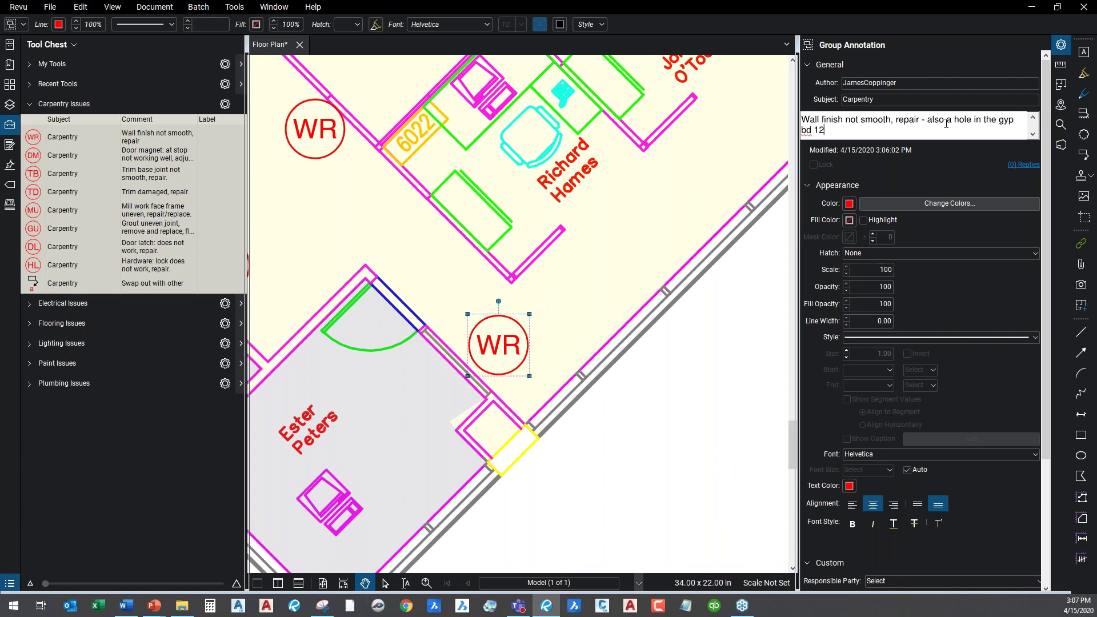
text(" from floor)
click(681, 350)
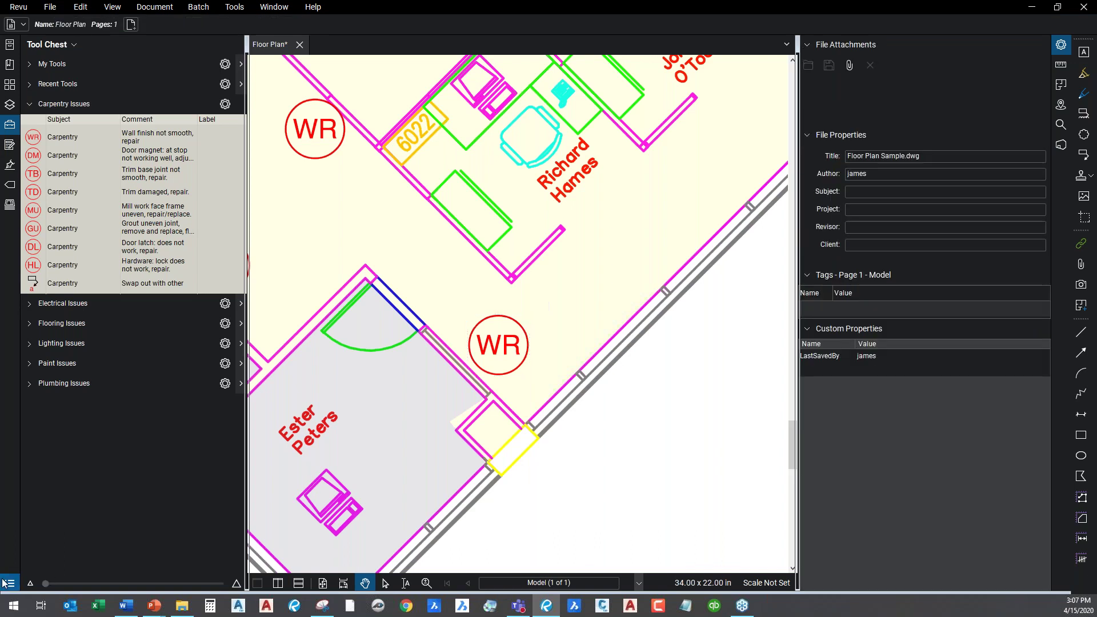
- Show the Markups List, select the edited wall-finish entry and widen the Comments column
click(8, 583)
click(311, 476)
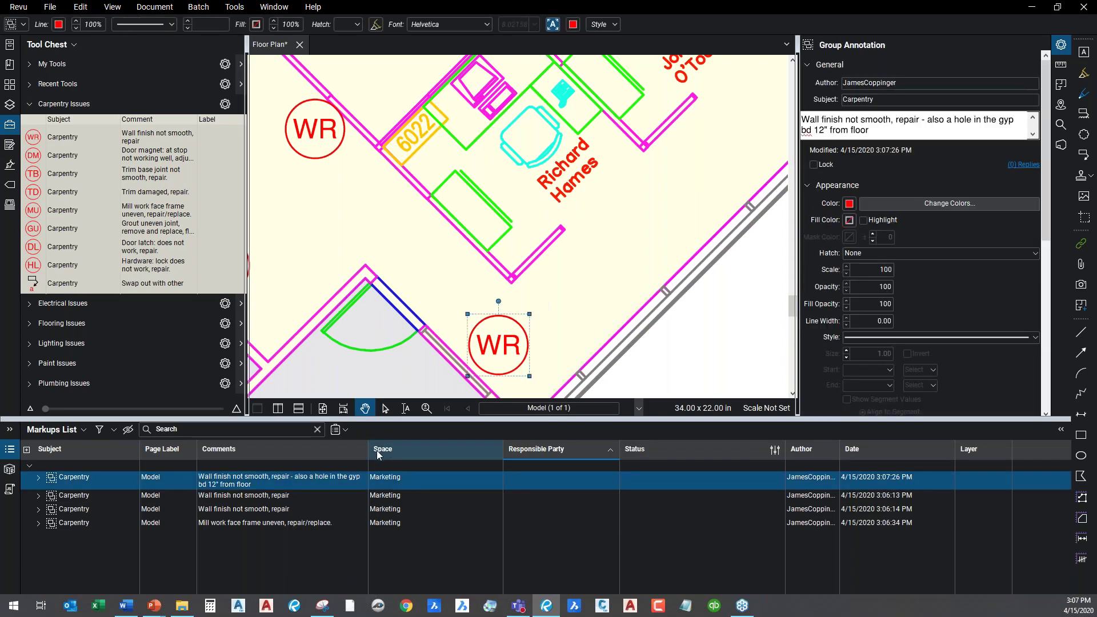
drag(368, 450, 398, 449)
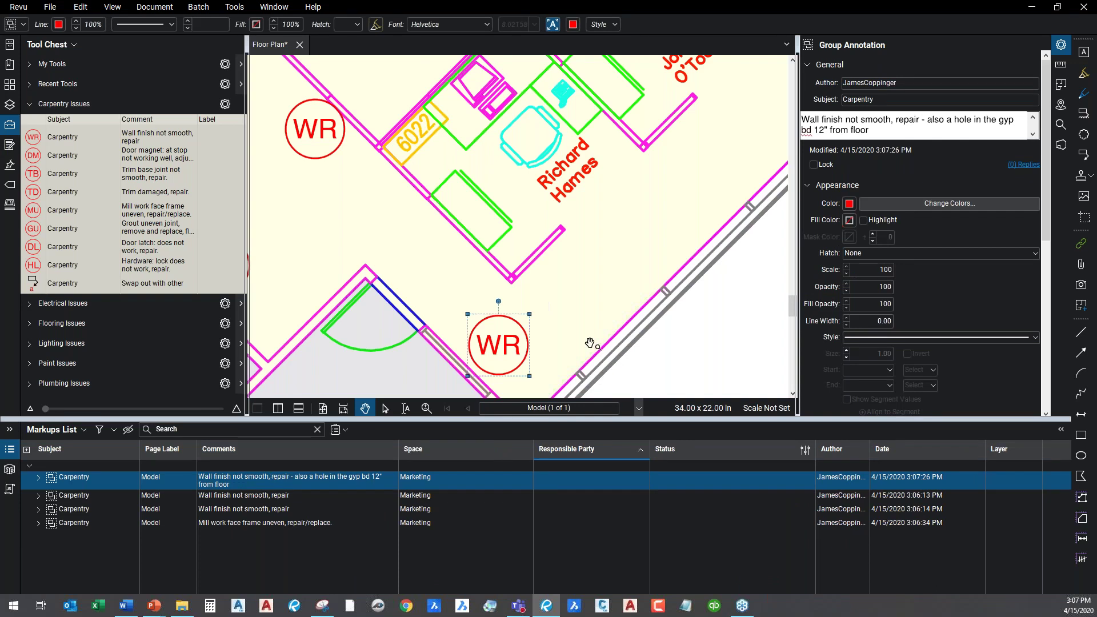
- Expand the edited Carpentry group in the Markups List and give its ellipse a yellow fill
click(39, 477)
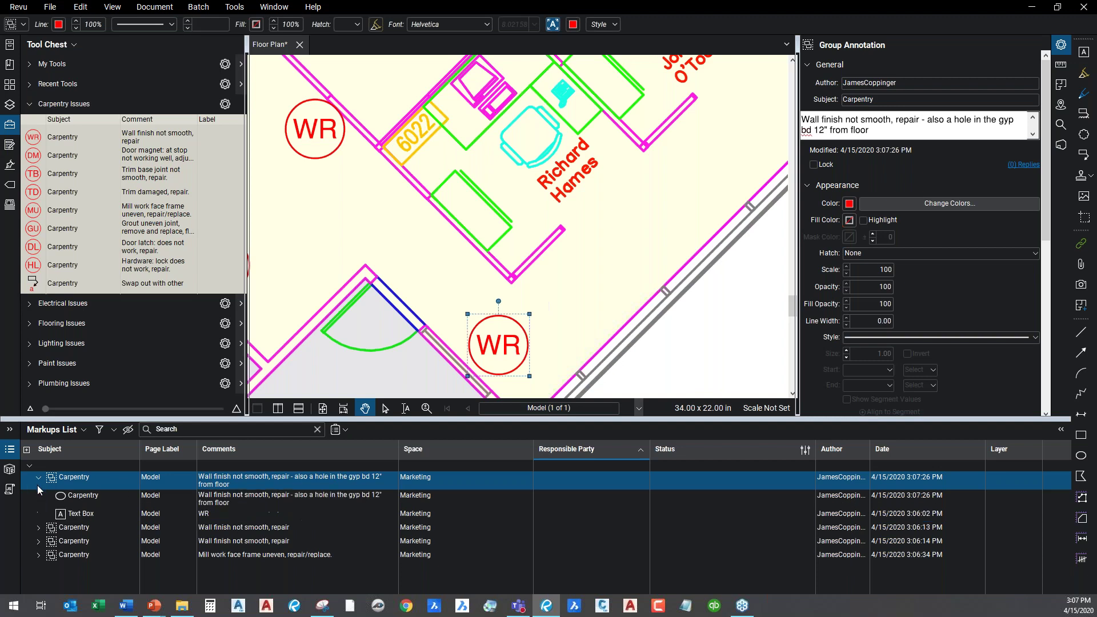
click(83, 496)
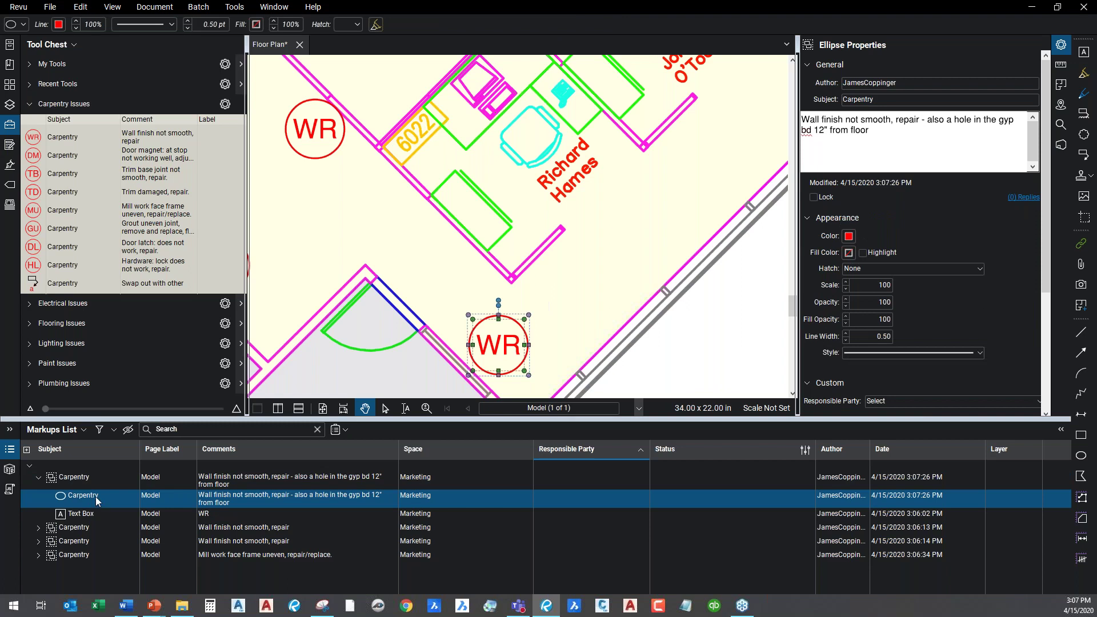
click(93, 512)
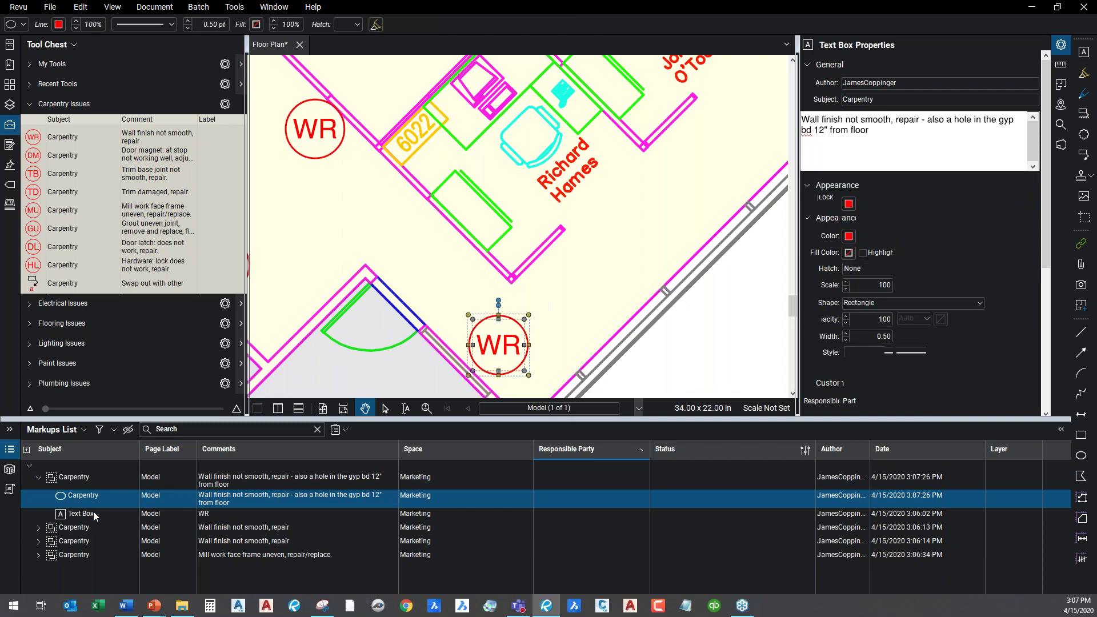
click(100, 497)
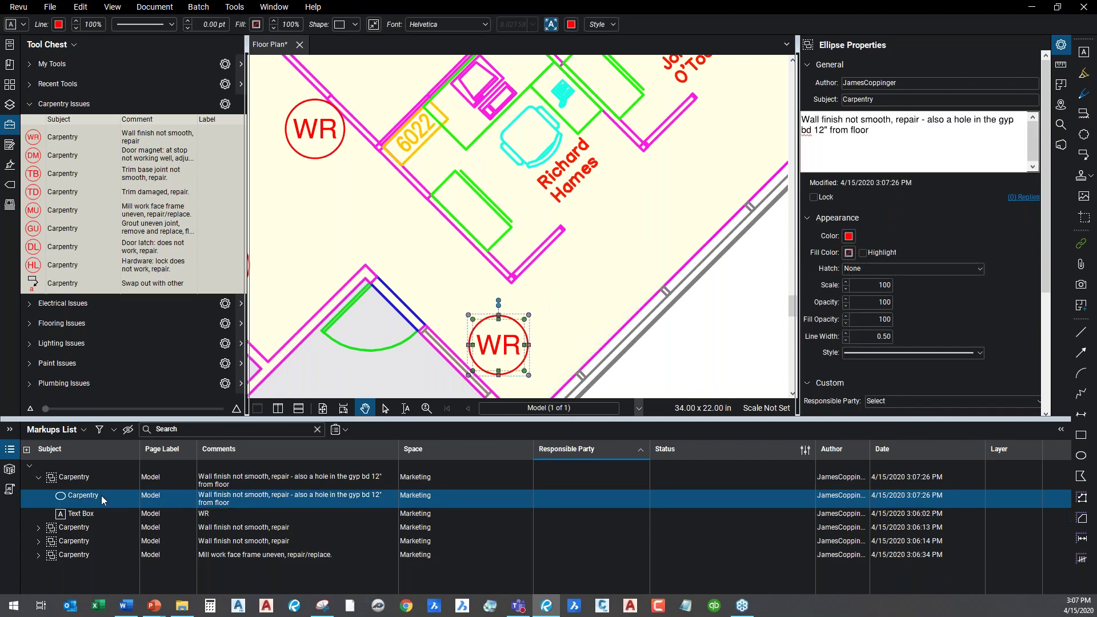
click(850, 253)
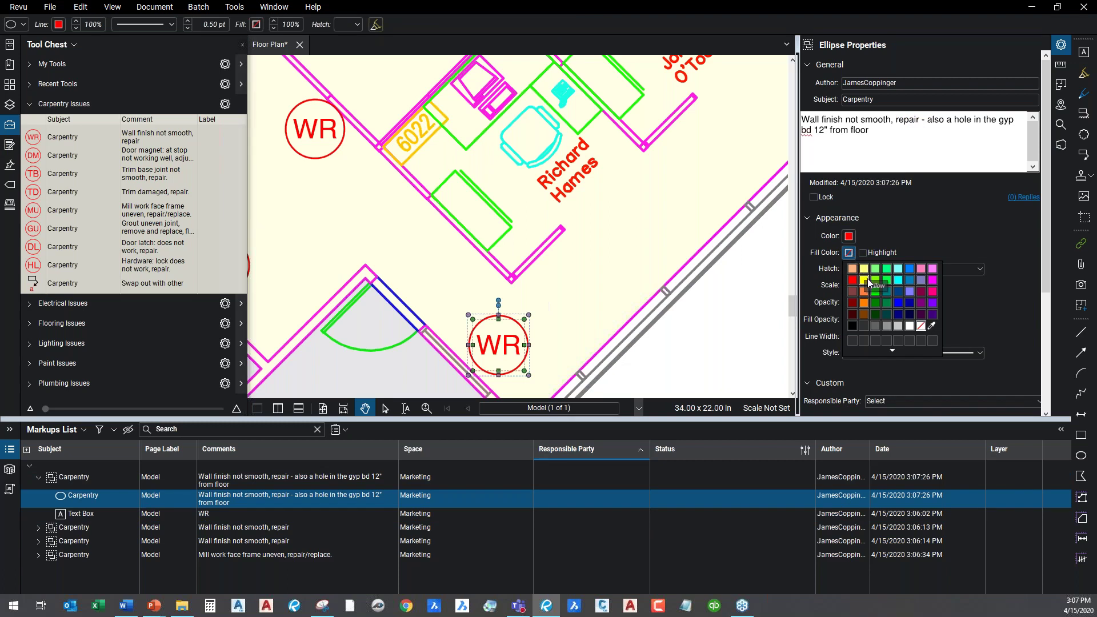
click(864, 280)
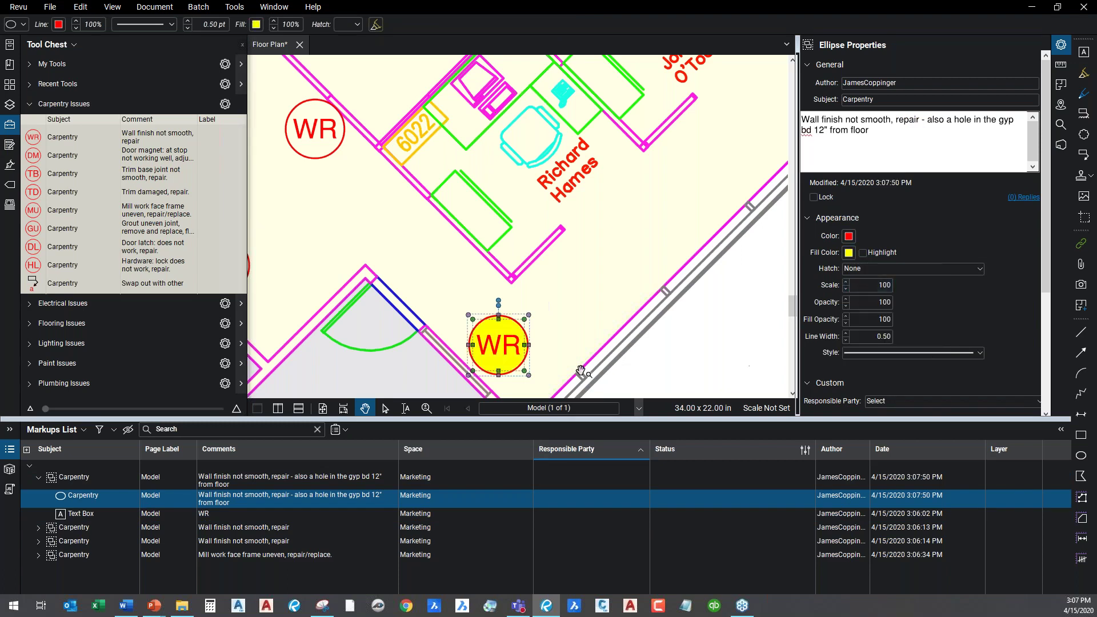
- Make the WR text box of the yellow markup bold with black text
click(82, 516)
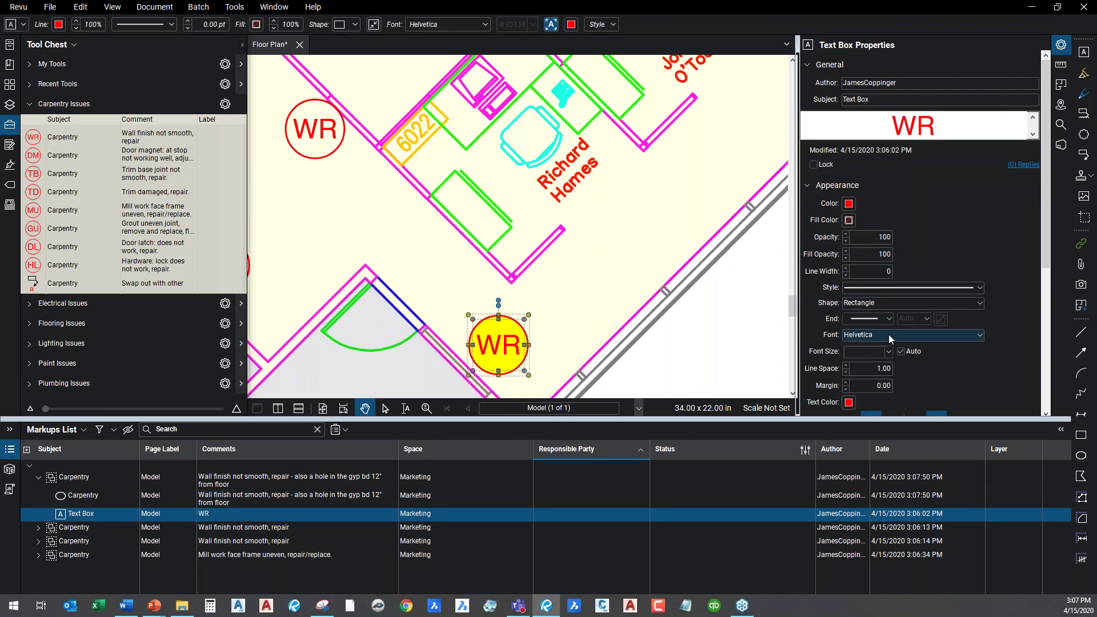
scroll(864, 403, down, 2)
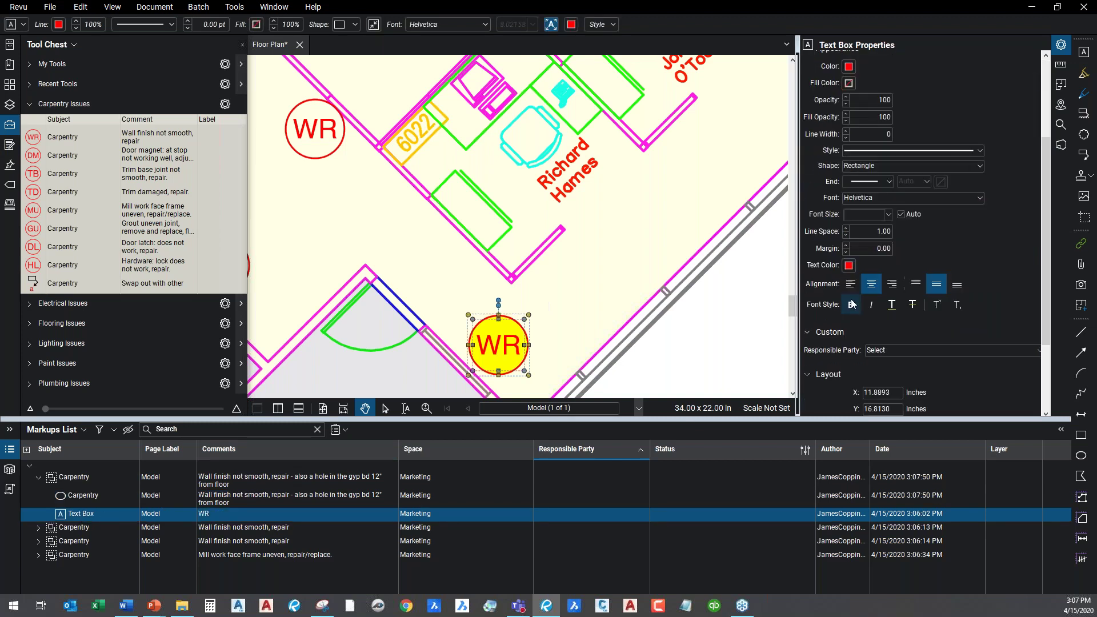
click(850, 265)
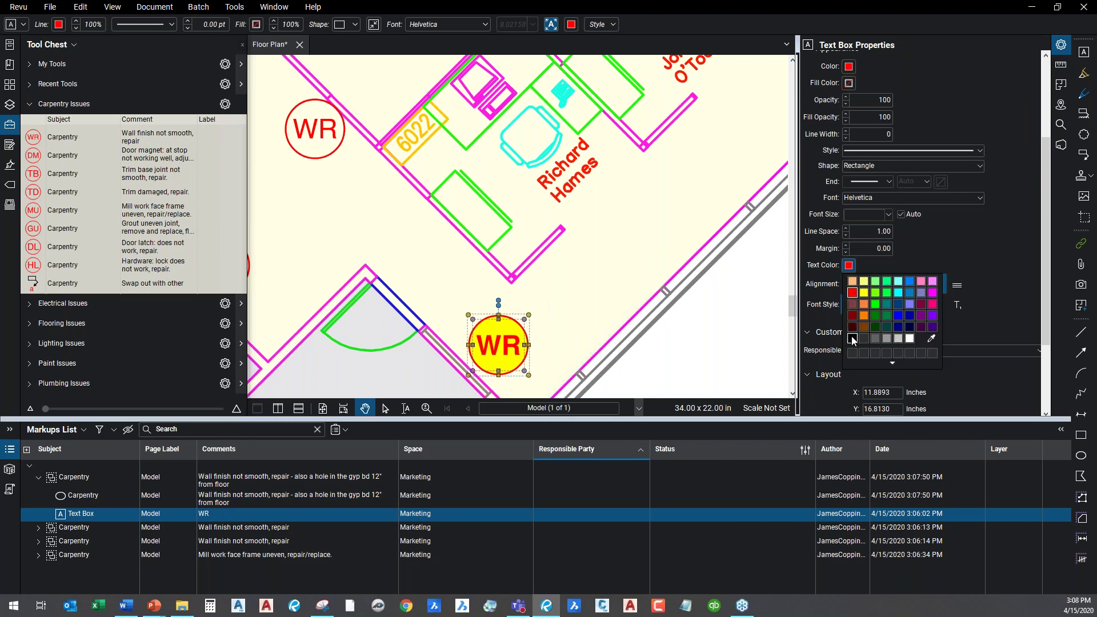
click(853, 338)
click(558, 340)
- Change the text inside the yellow markup outside office 6028 to WH
scroll(559, 340, down, 3)
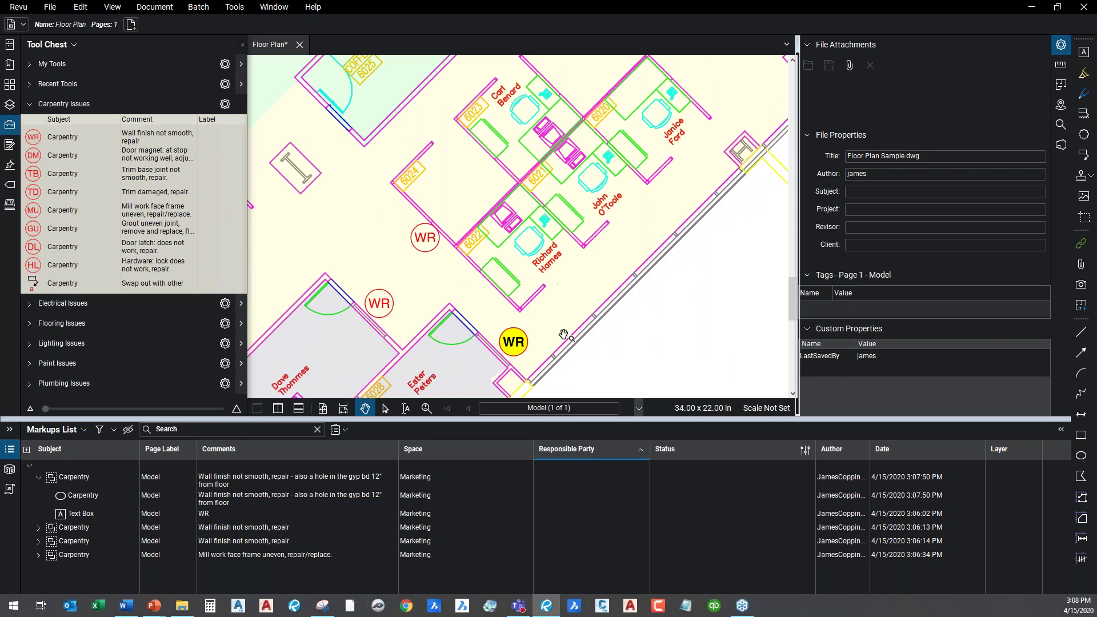
scroll(562, 330, up, 1)
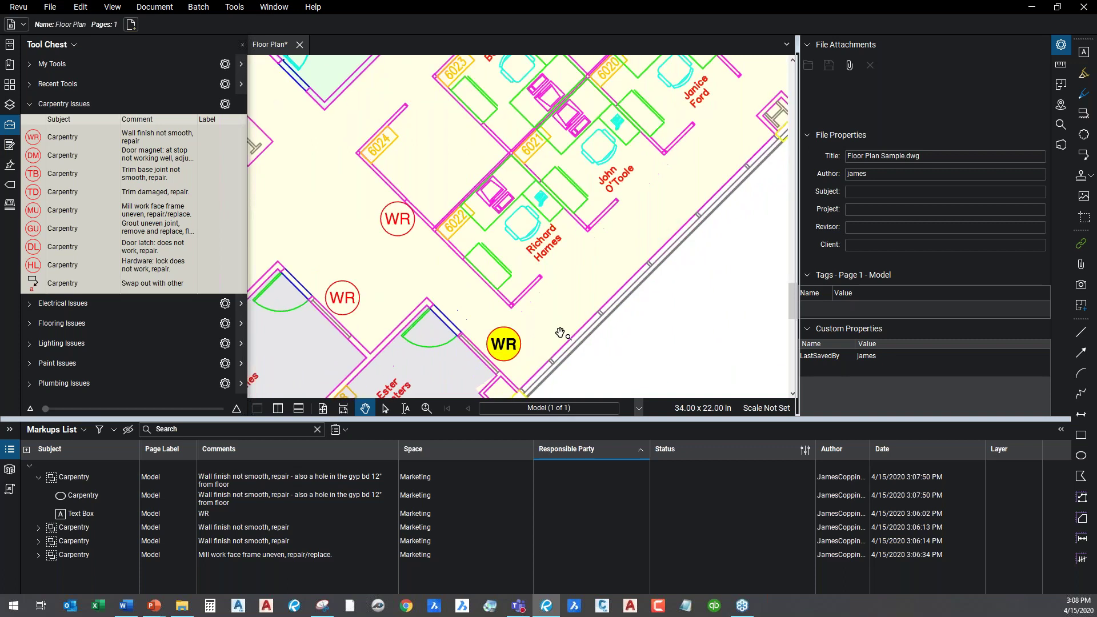
click(515, 347)
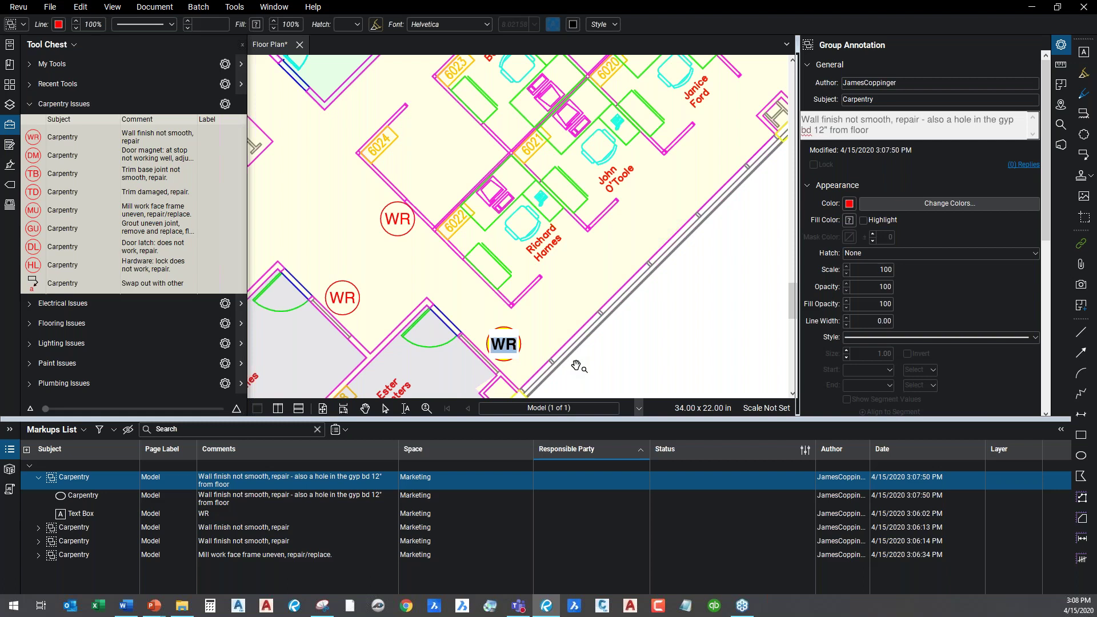
text(WH)
key(Escape)
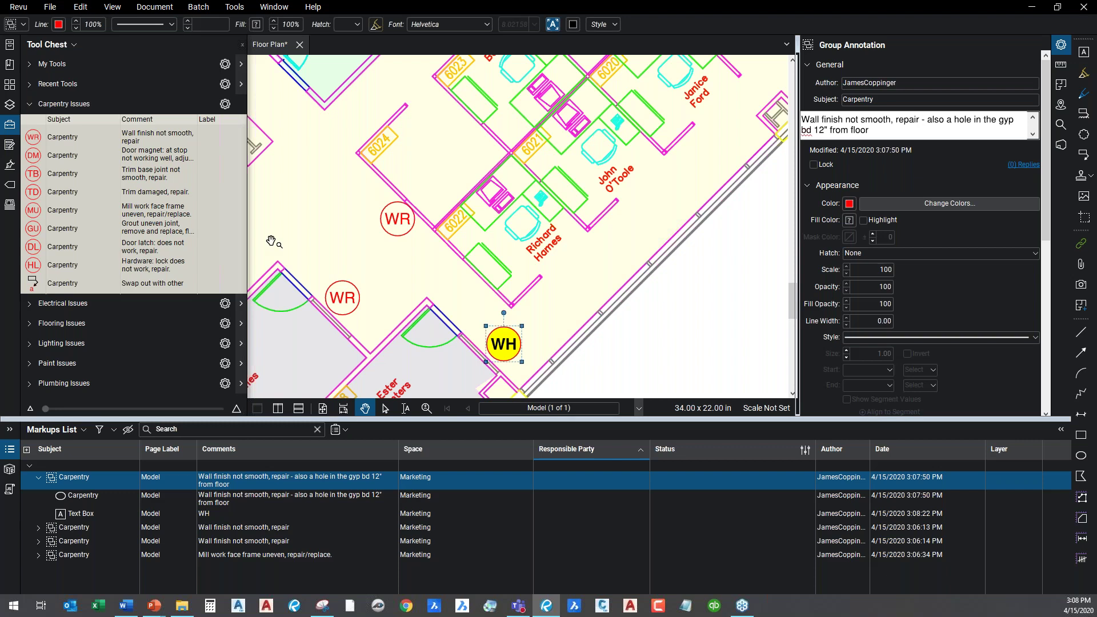
click(540, 326)
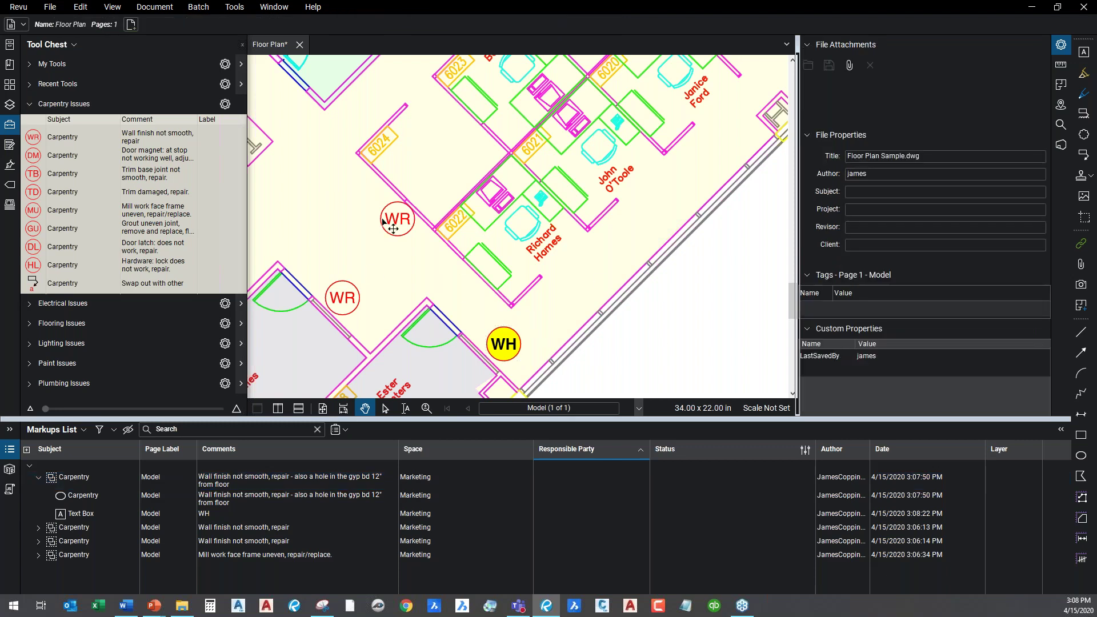
- Place a 'Swap out with other' carpentry callout reading "Cracked Window", pointing at the exterior wall near the WH markup
key(alt+Tab)
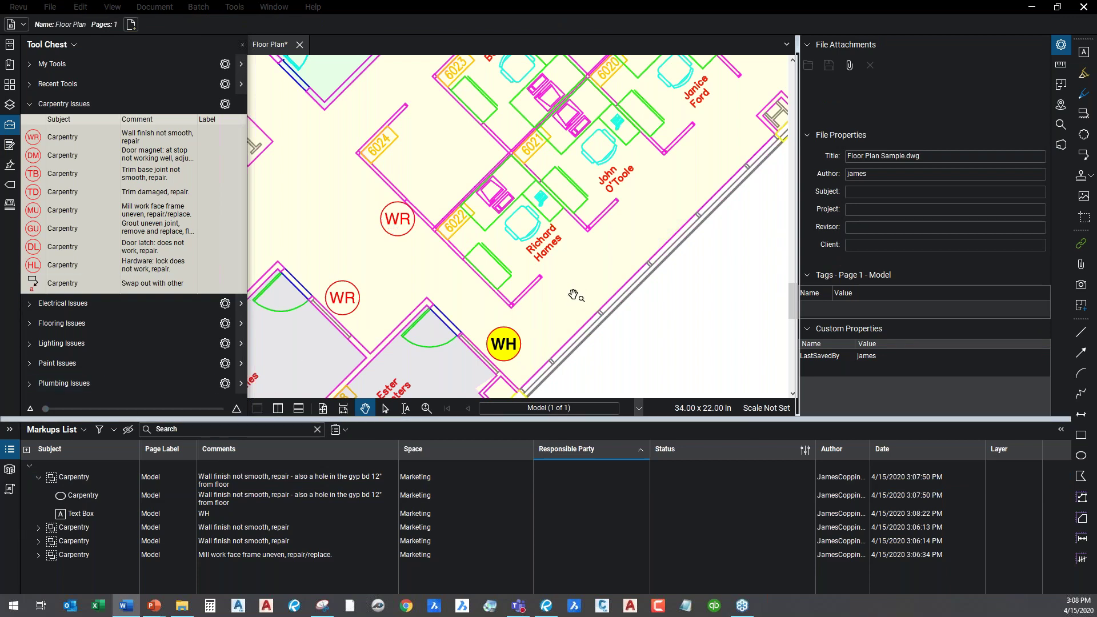
scroll(537, 299, down, 1)
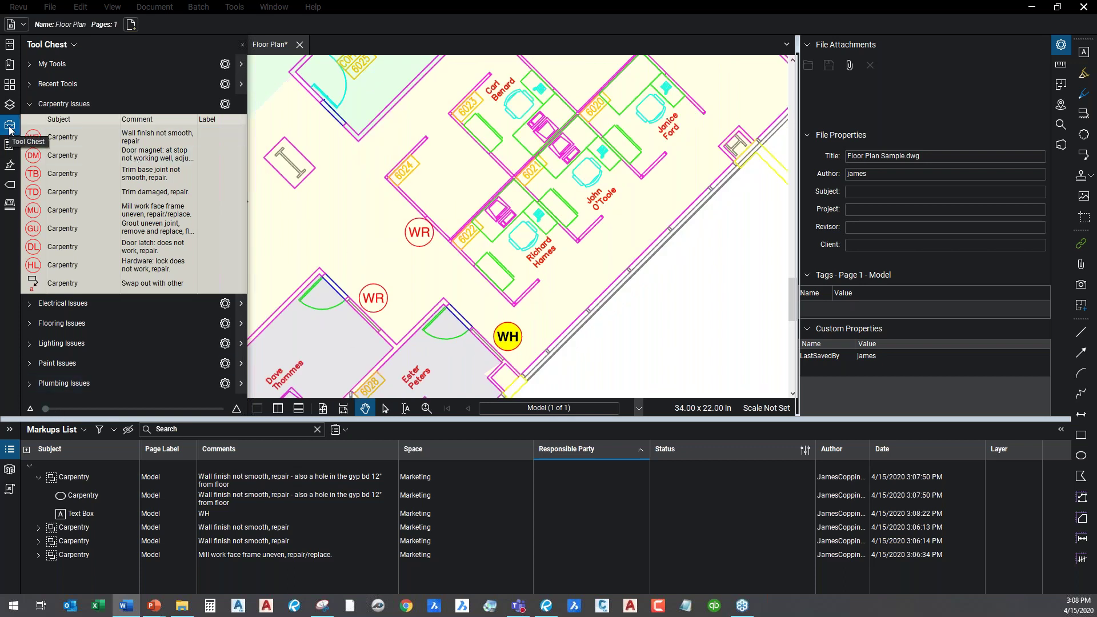
click(61, 283)
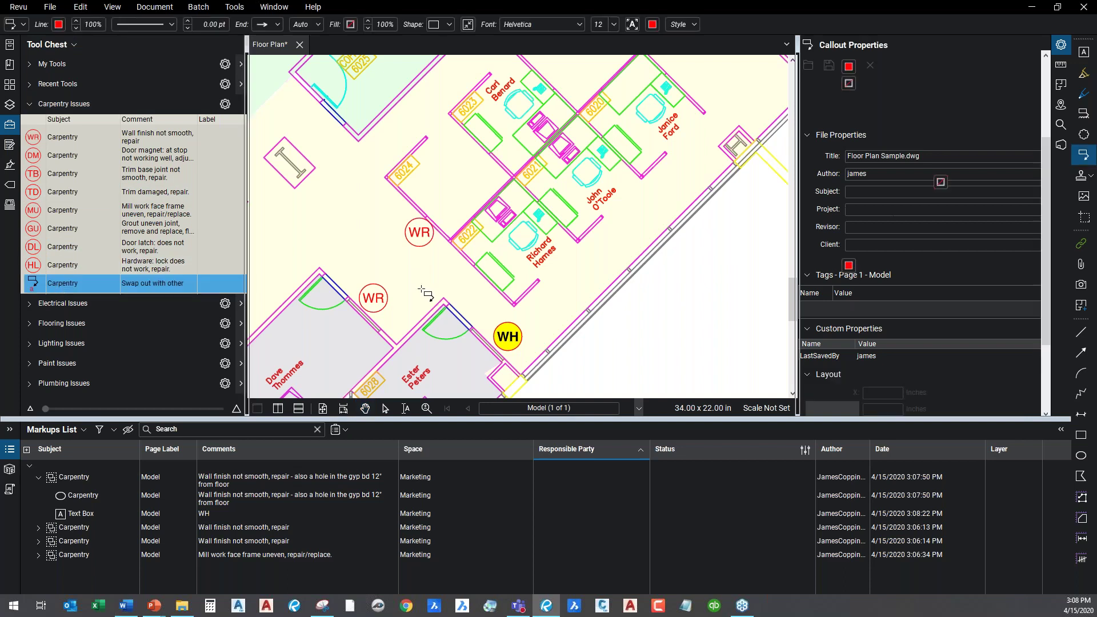
drag(445, 272, 390, 258)
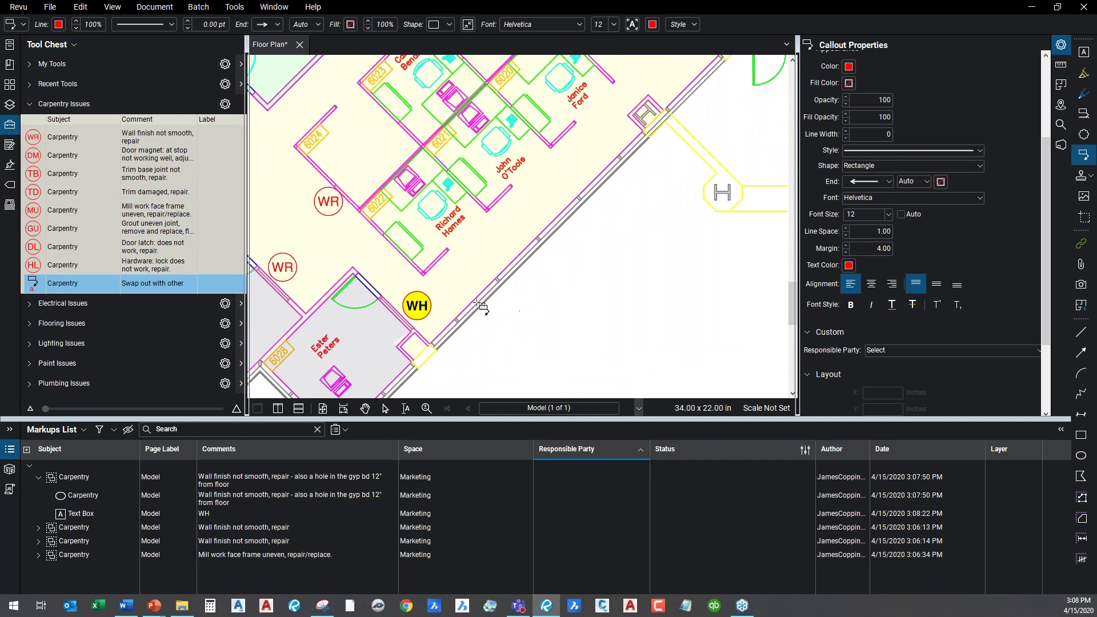
mouse_move(478, 303)
mouse_down()
mouse_move(557, 357)
mouse_move(614, 355)
mouse_up()
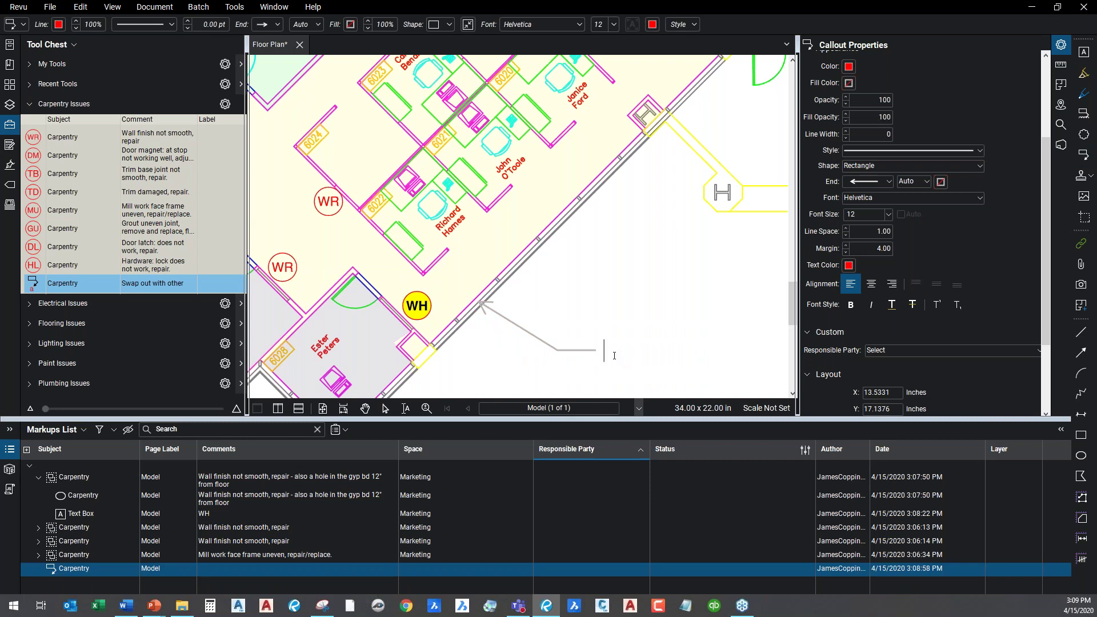
text(Cracked Wi)
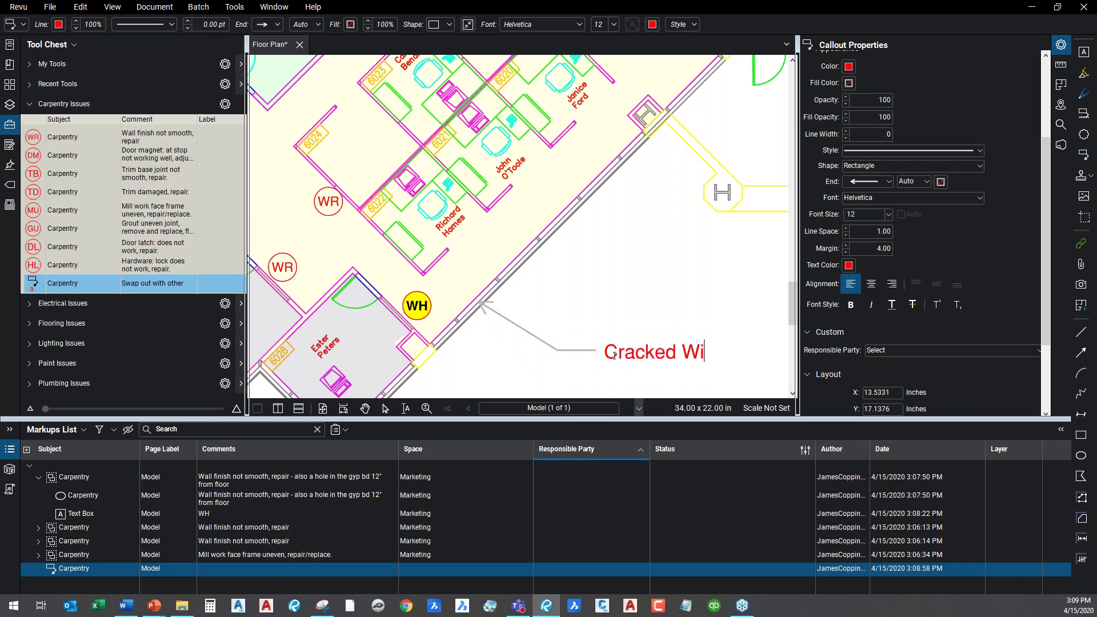
text(ndow)
click(603, 267)
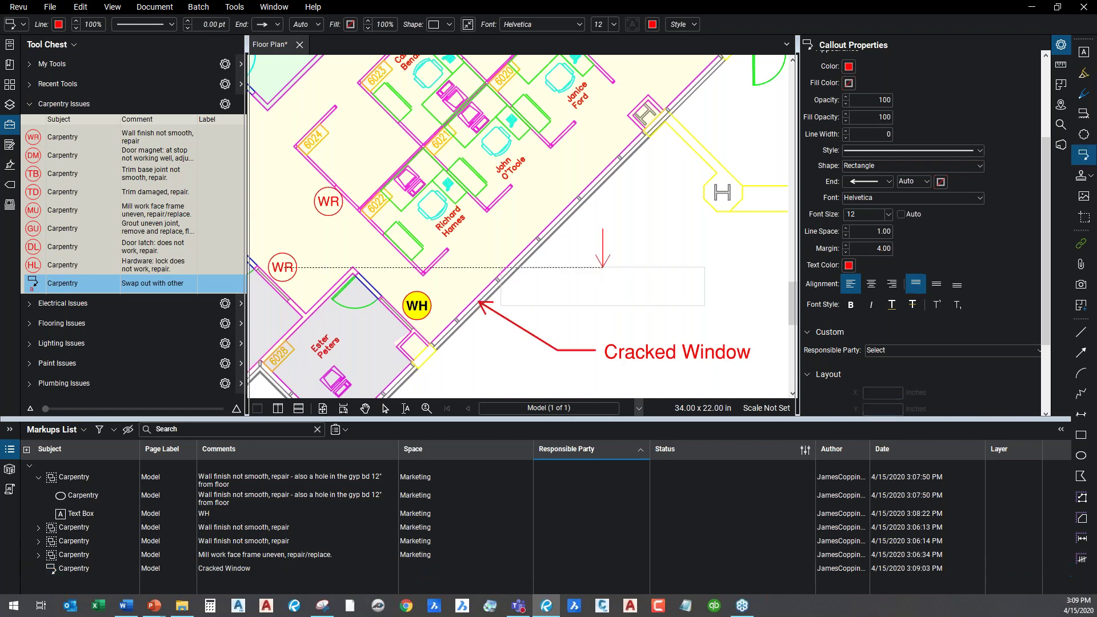
- Hide the Tool Chest and bring a wider area of the floor plan around the markups into view
scroll(600, 280, down, 3)
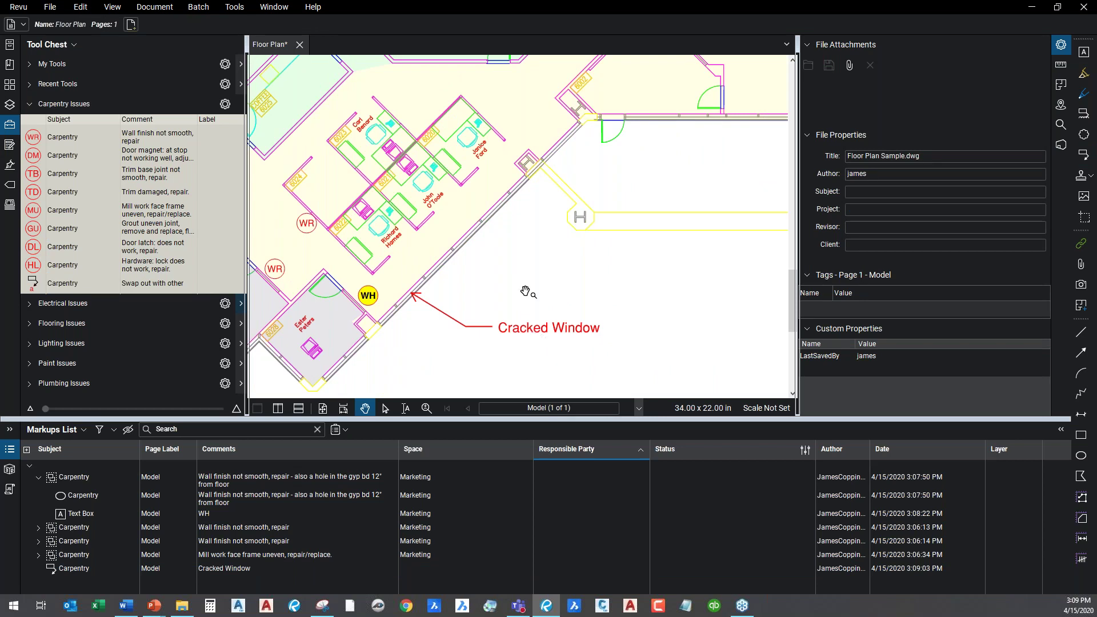
scroll(517, 289, down, 3)
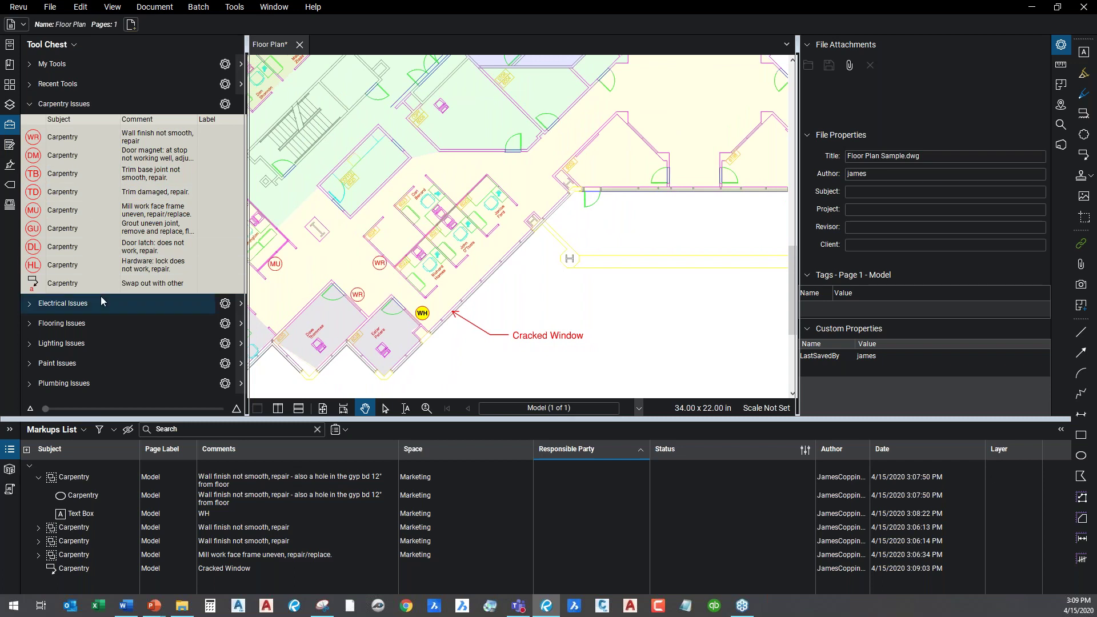
click(9, 124)
mouse_move(284, 308)
mouse_down()
mouse_move(398, 290)
mouse_move(485, 319)
mouse_move(444, 227)
mouse_up()
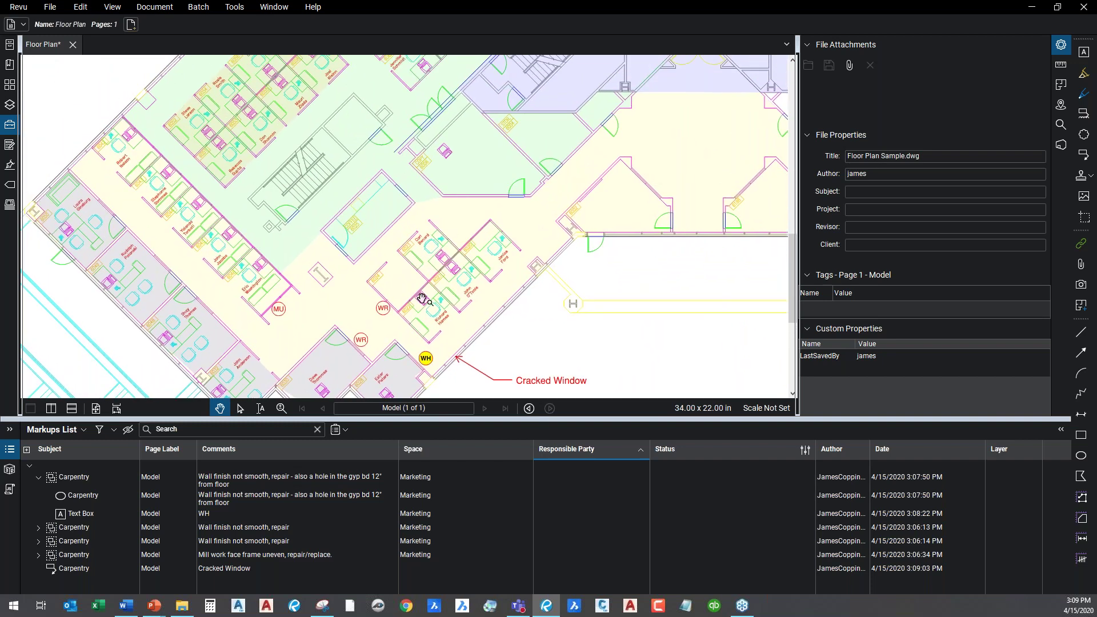
scroll(424, 300, down, 1)
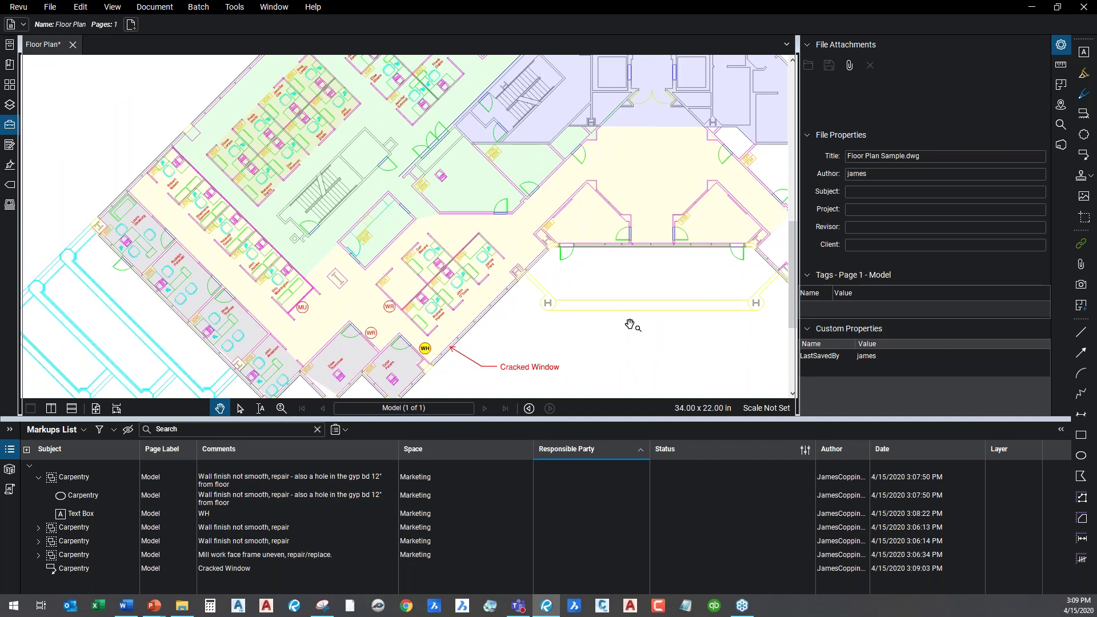
click(281, 408)
scroll(521, 343, down, 3)
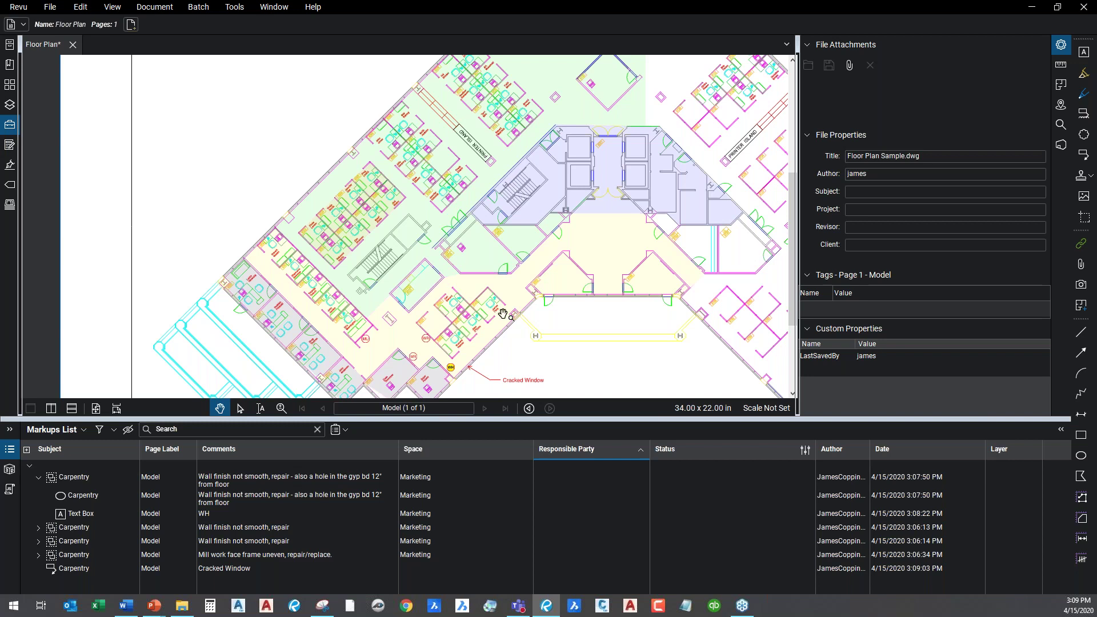
- Select all markups on the floor plan and delete them, emptying the Markups List
drag(461, 327, 458, 318)
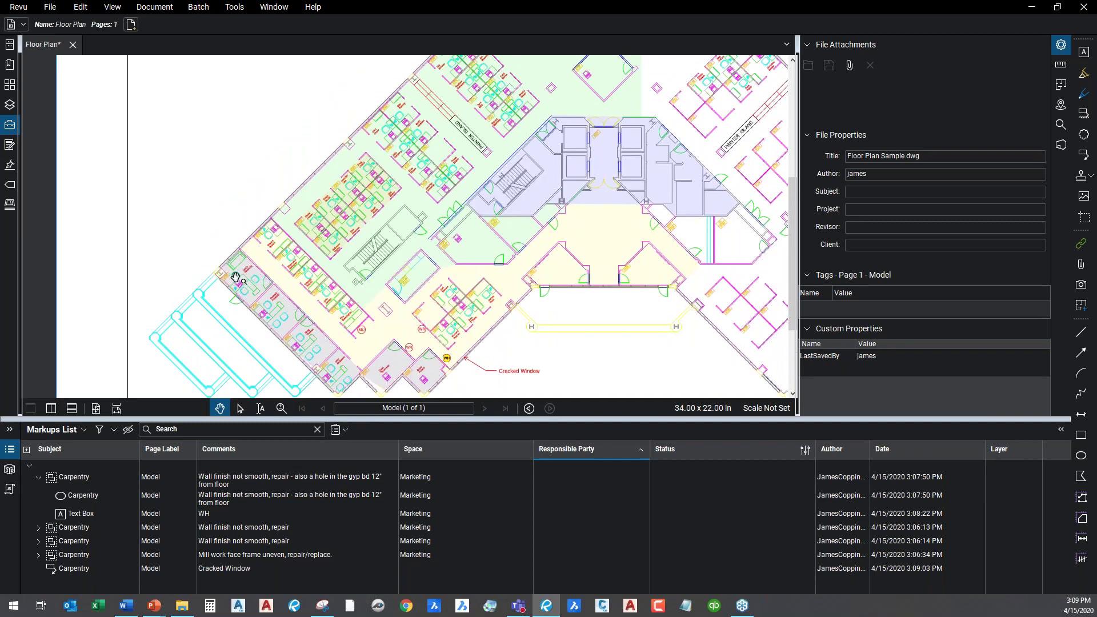
scroll(250, 284, up, 1)
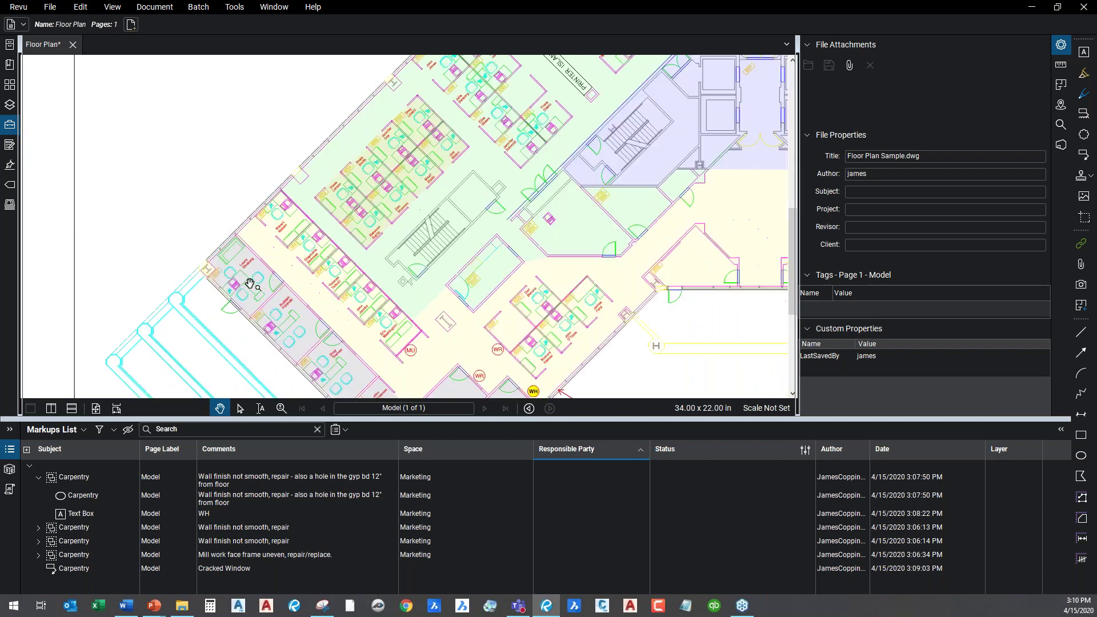
scroll(202, 308, up, 1)
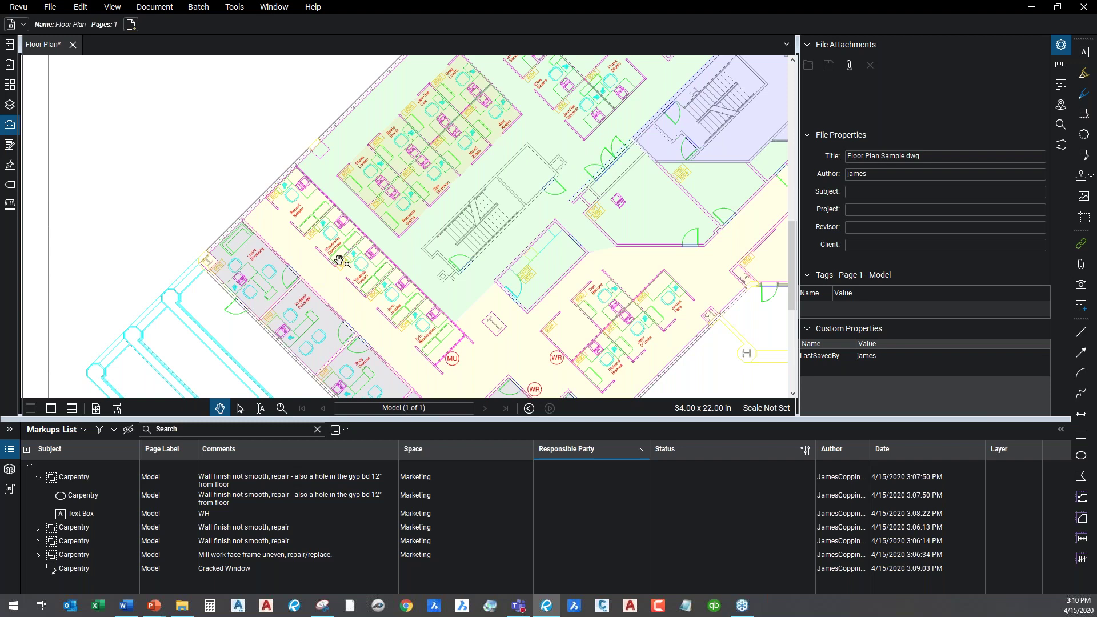
key(ctrl+a)
key(Delete)
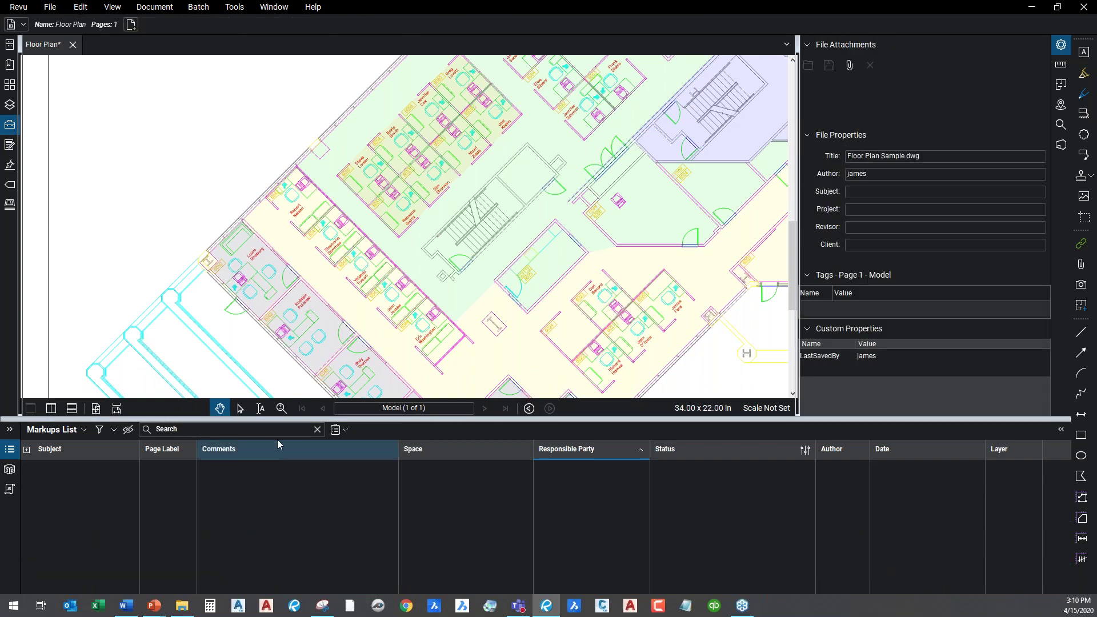
- Display the defined spaces and inspect the Marketing space with its Rooms 6028, 6030 and 6032 on the plan
drag(387, 280, 437, 222)
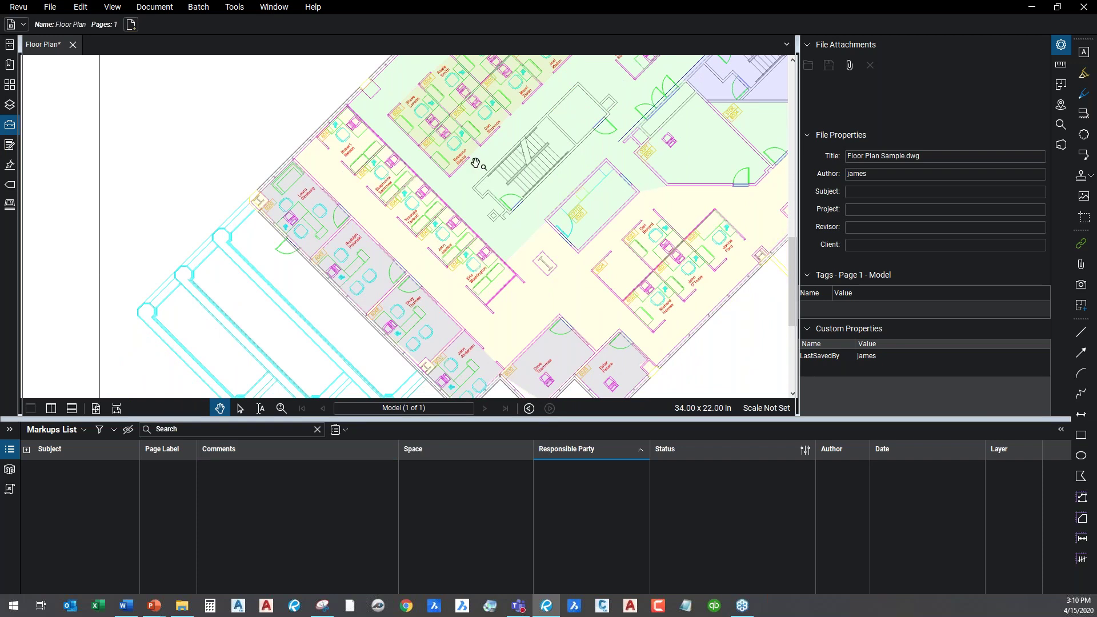
click(1061, 86)
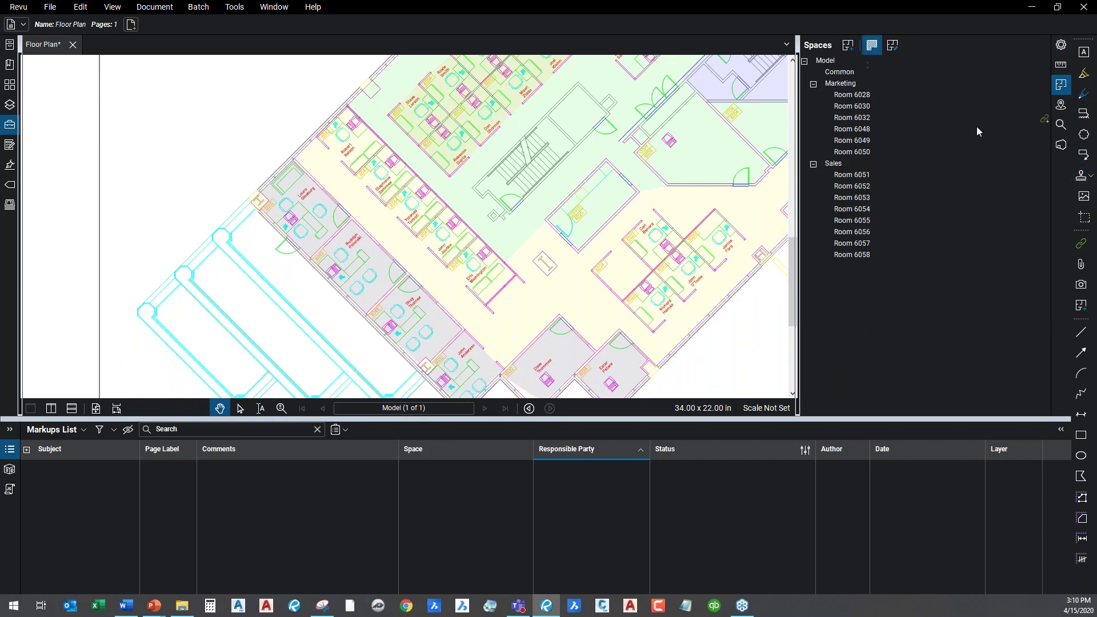
click(841, 84)
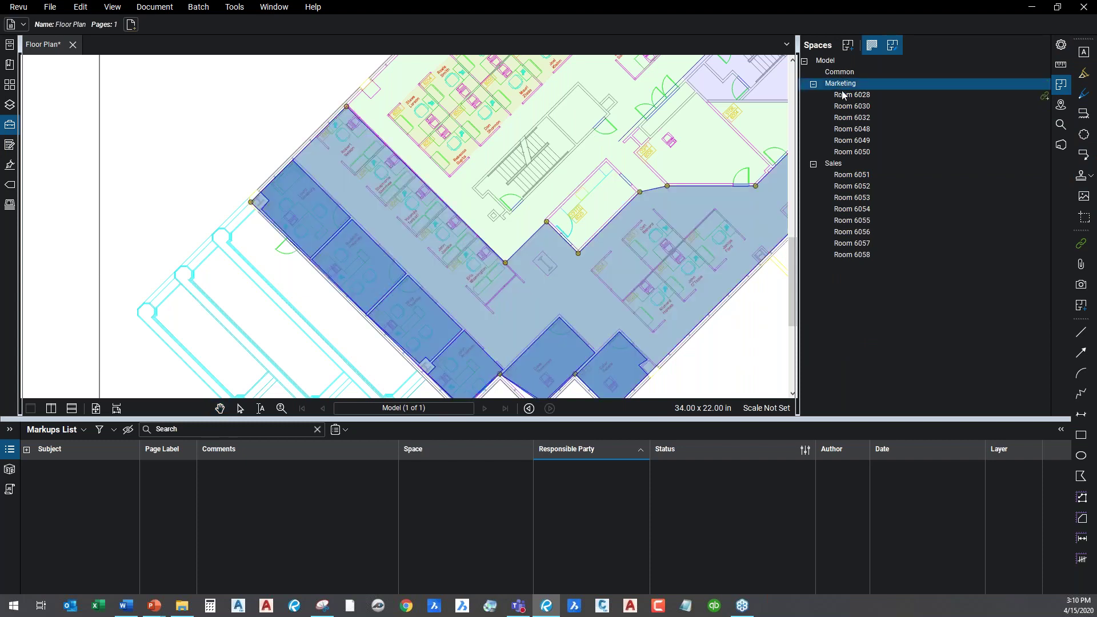
click(844, 95)
key(Escape)
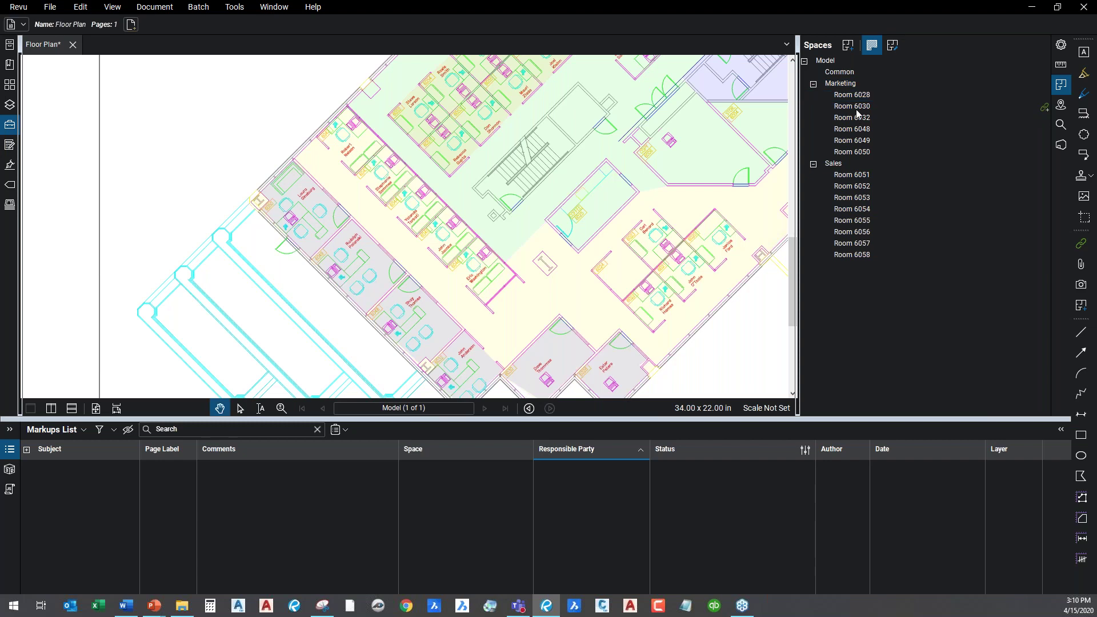
click(857, 109)
click(857, 118)
key(Escape)
- Show the Tool Chest, collapse the Carpentry Issues set and expand the Electrical Issues set
click(9, 126)
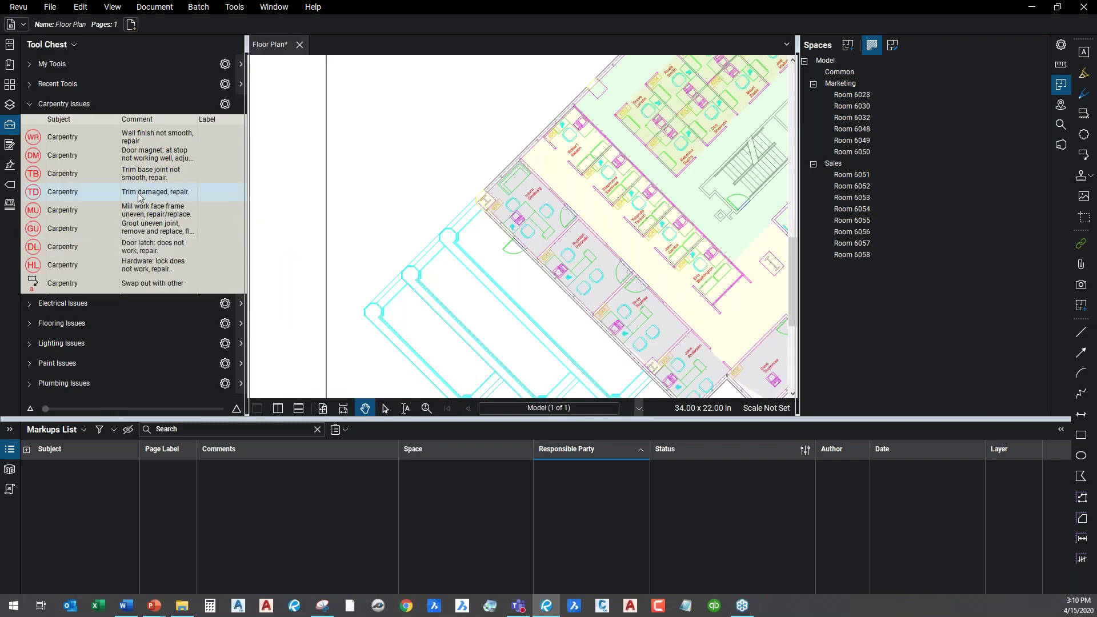
click(40, 104)
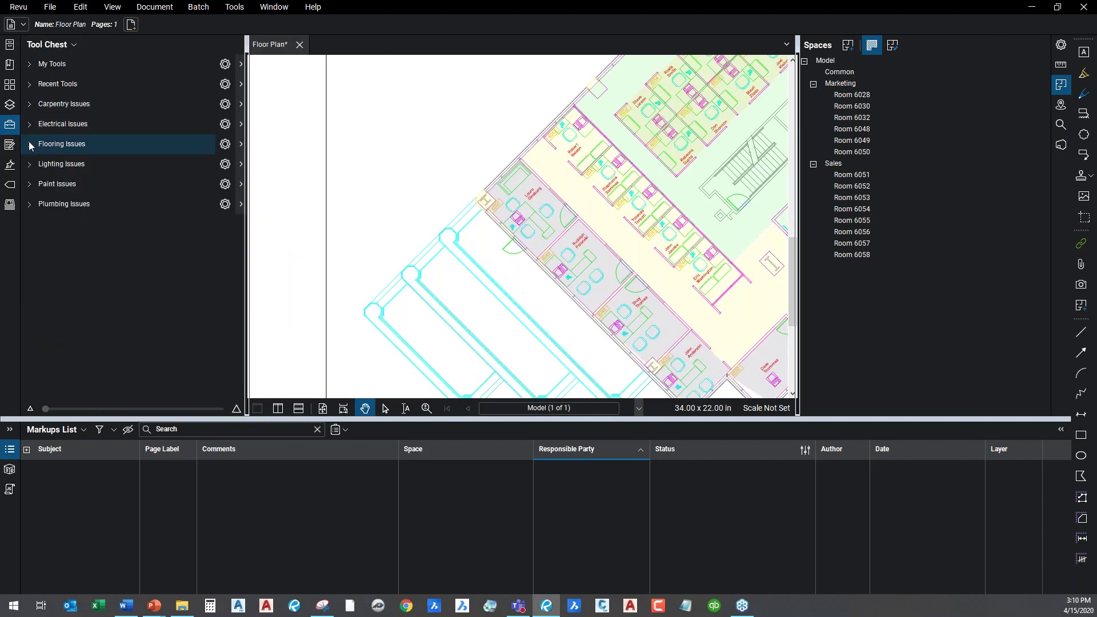
click(40, 123)
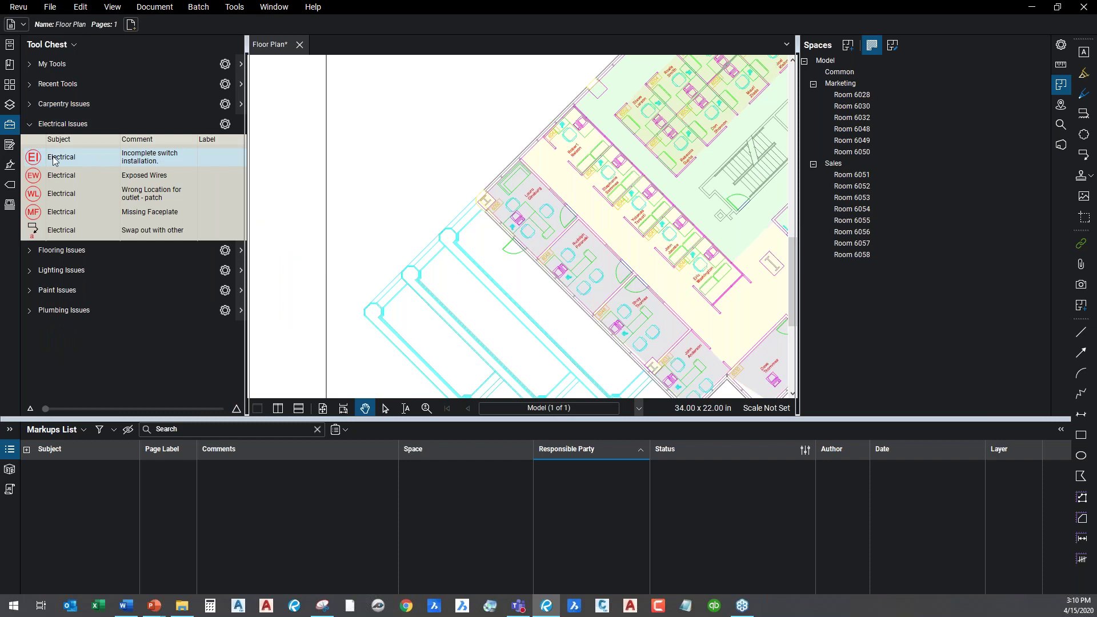
- Place the EI "Incomplete switch installation." electrical symbol inside Room 6050, near its door
click(40, 158)
click(584, 252)
scroll(578, 252, up, 3)
scroll(564, 246, right, 3)
scroll(564, 246, down, 2)
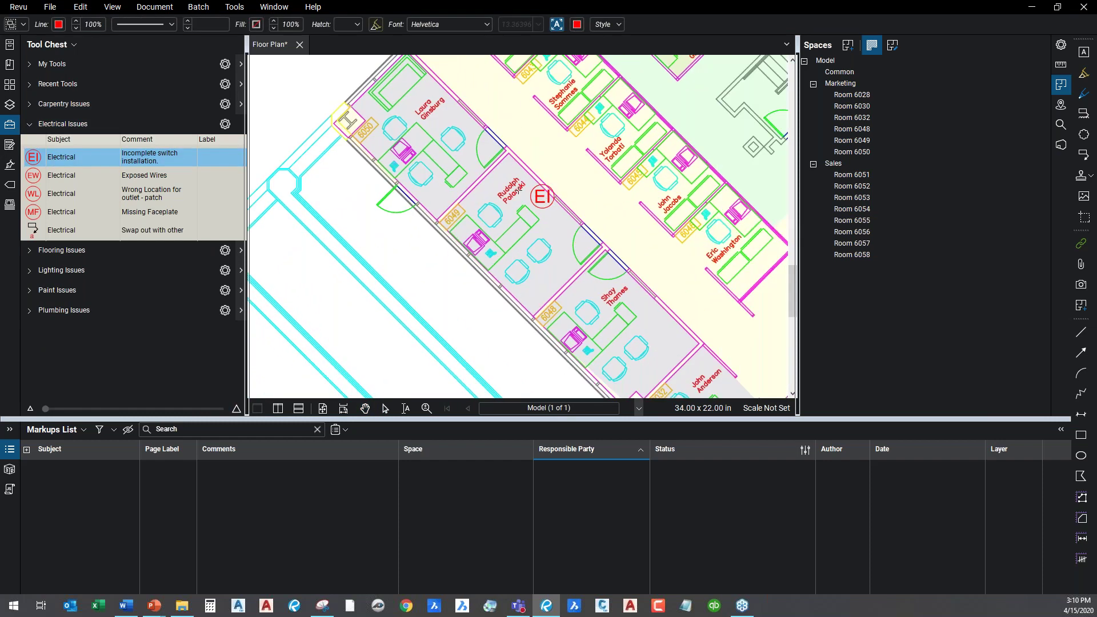
click(455, 141)
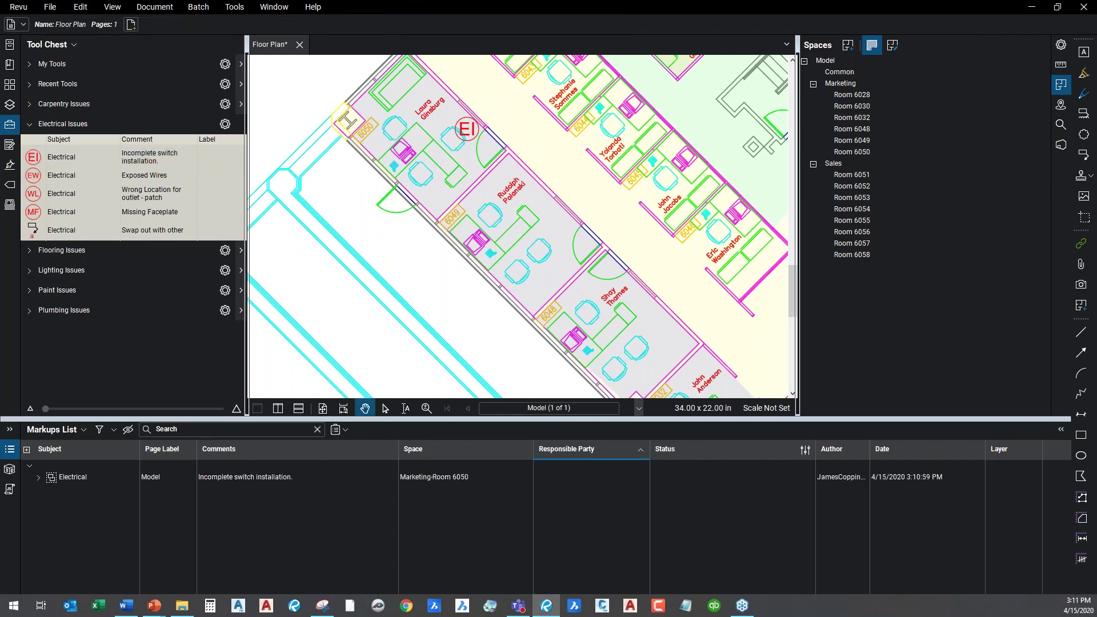
- Check which space the Markups List assigns to the EI electrical markup
click(452, 479)
click(452, 478)
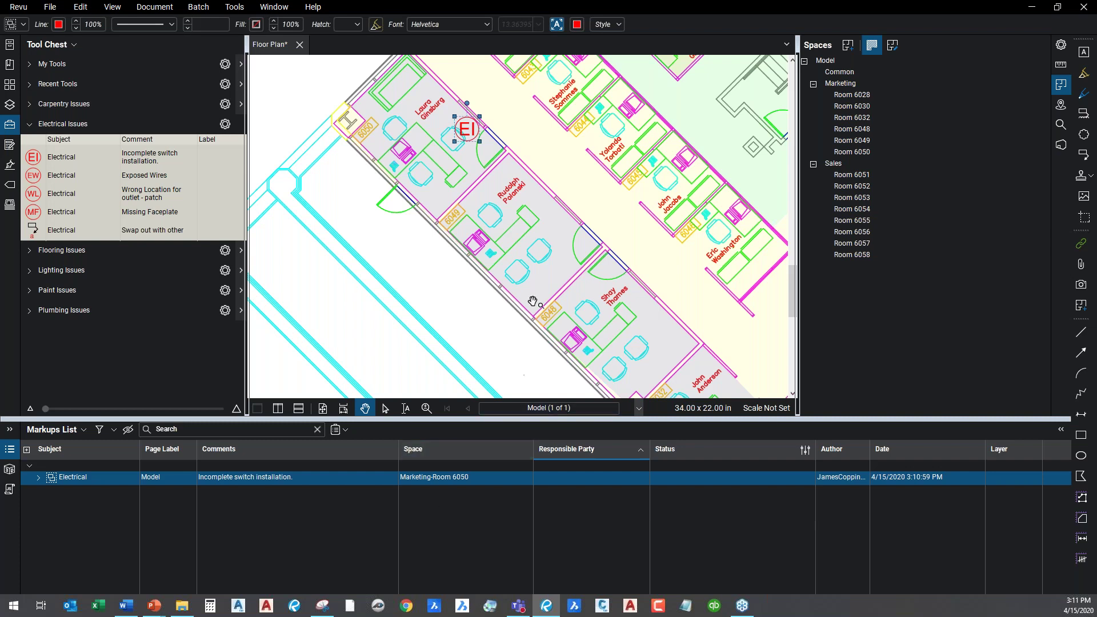
click(523, 284)
- Move the EI electrical markup from Room 6050 to Room 6048
scroll(348, 265, down, 10)
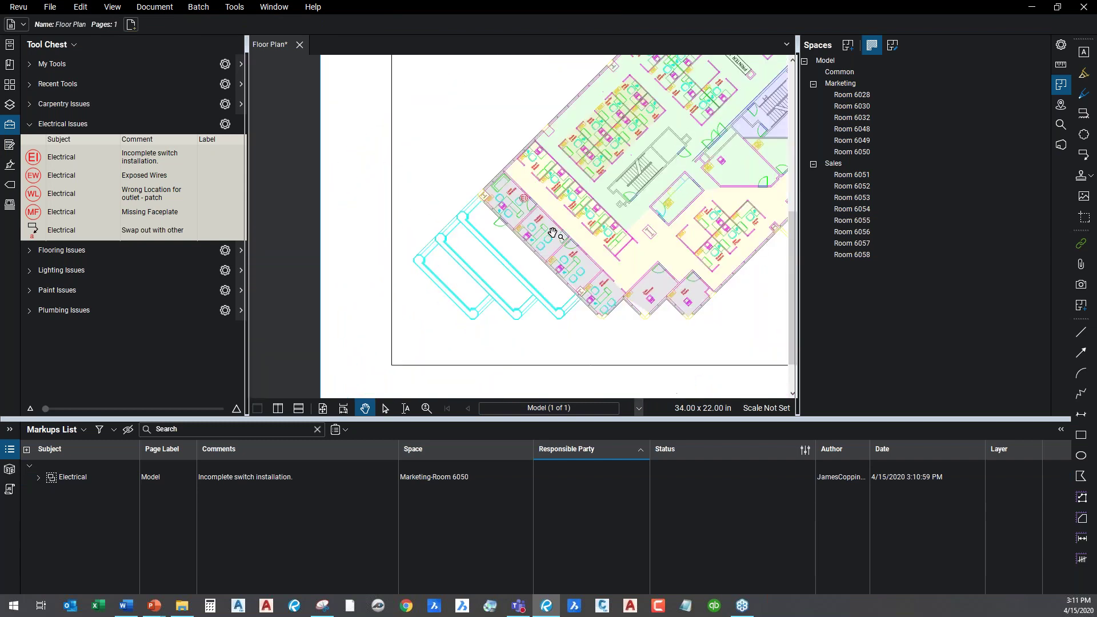
scroll(348, 265, down, 2)
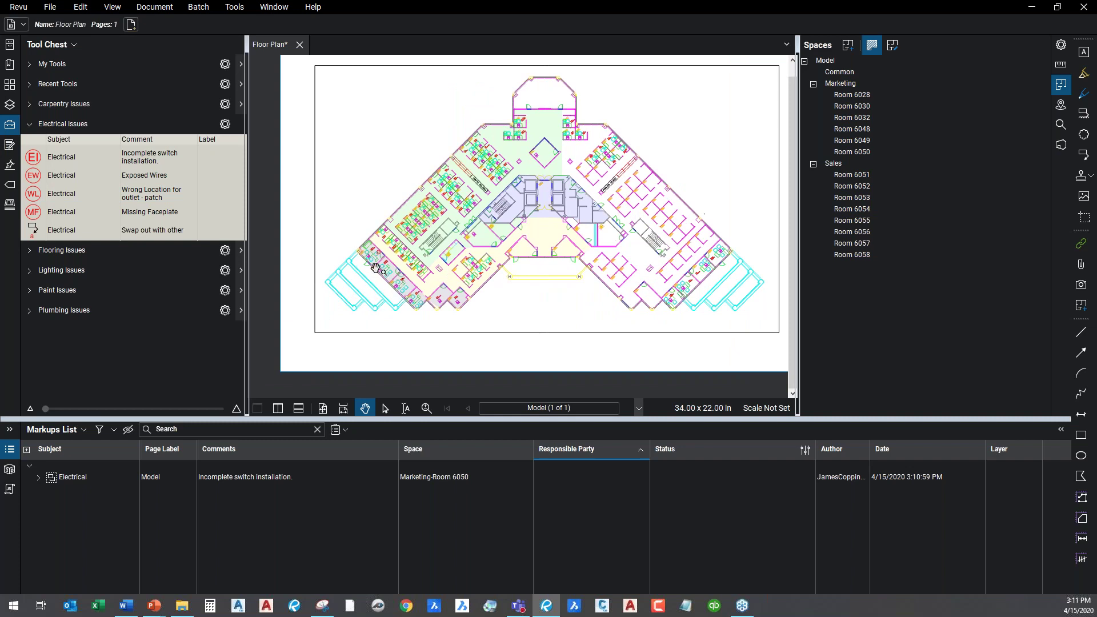
scroll(374, 270, up, 4)
scroll(363, 214, up, 3)
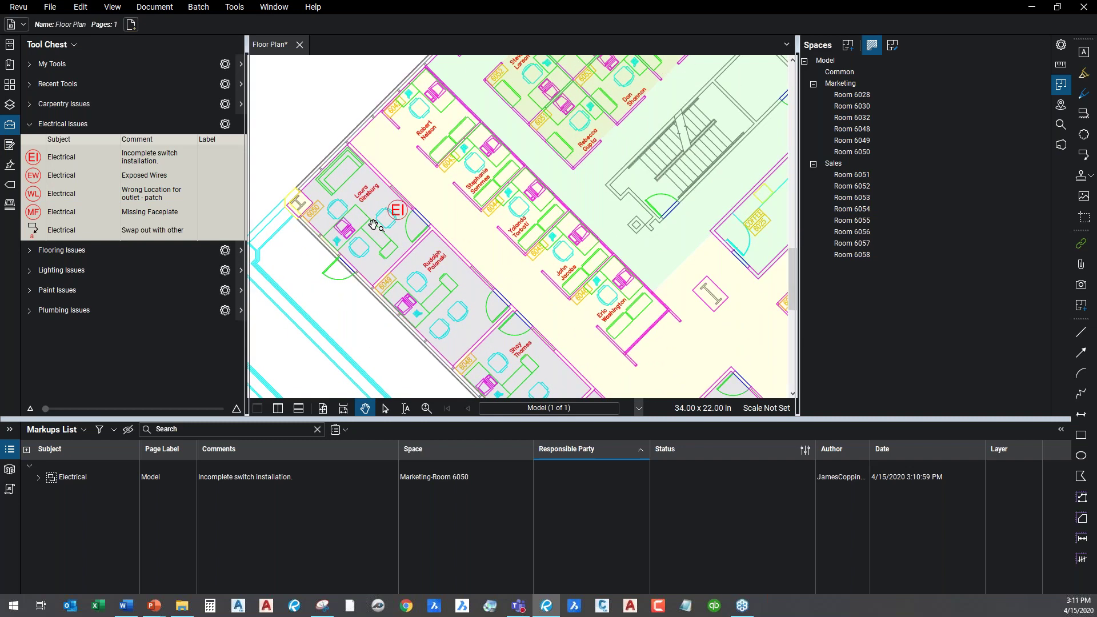
drag(362, 209, 337, 173)
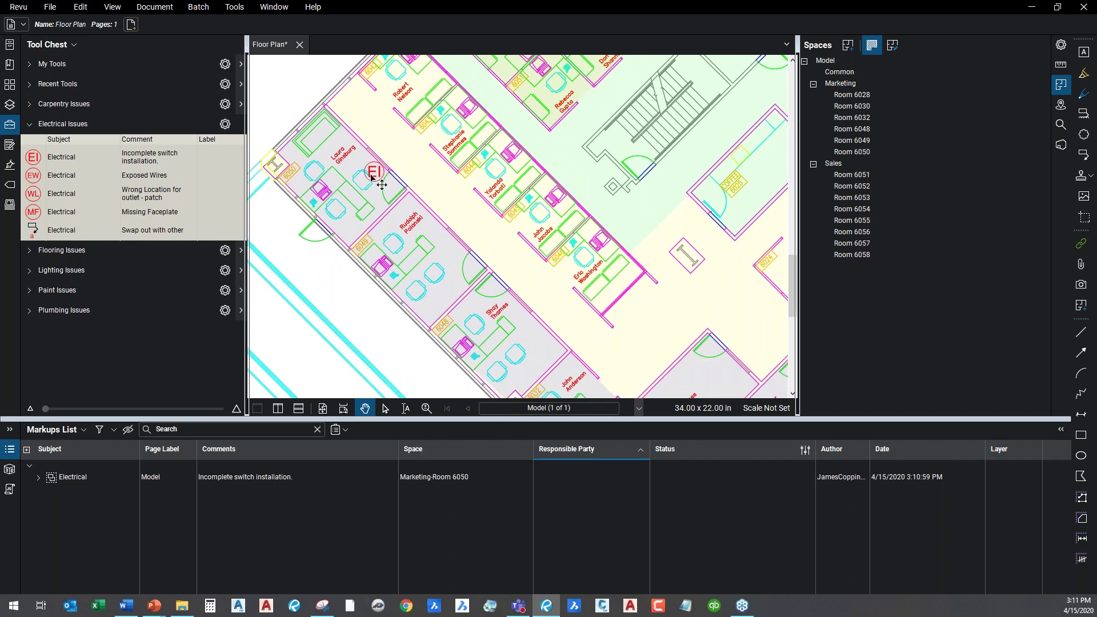
click(371, 176)
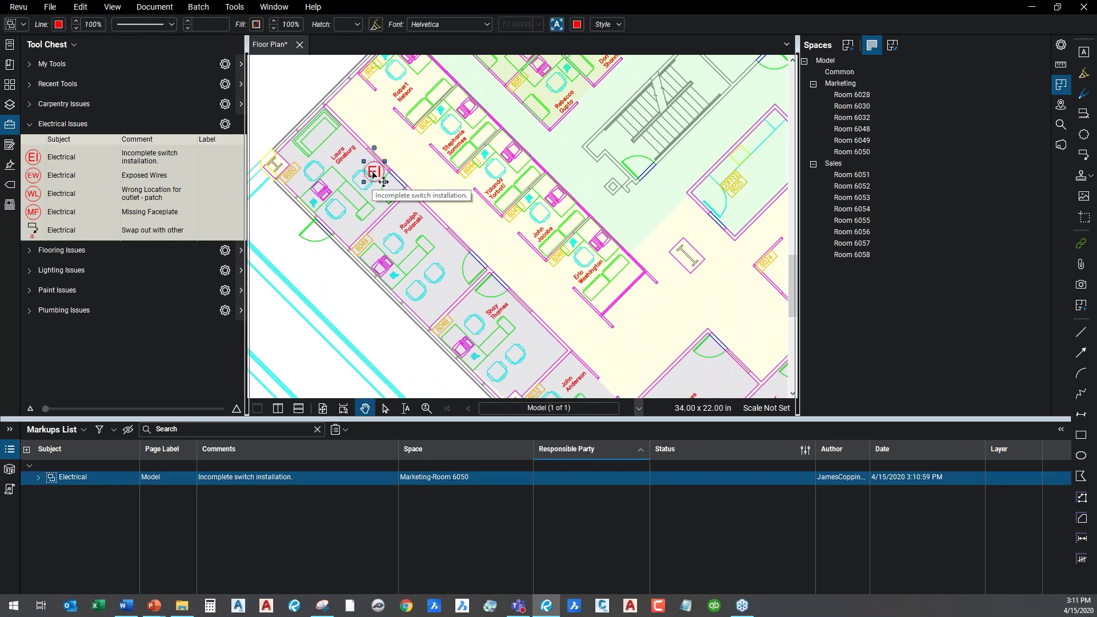
drag(372, 175, 541, 349)
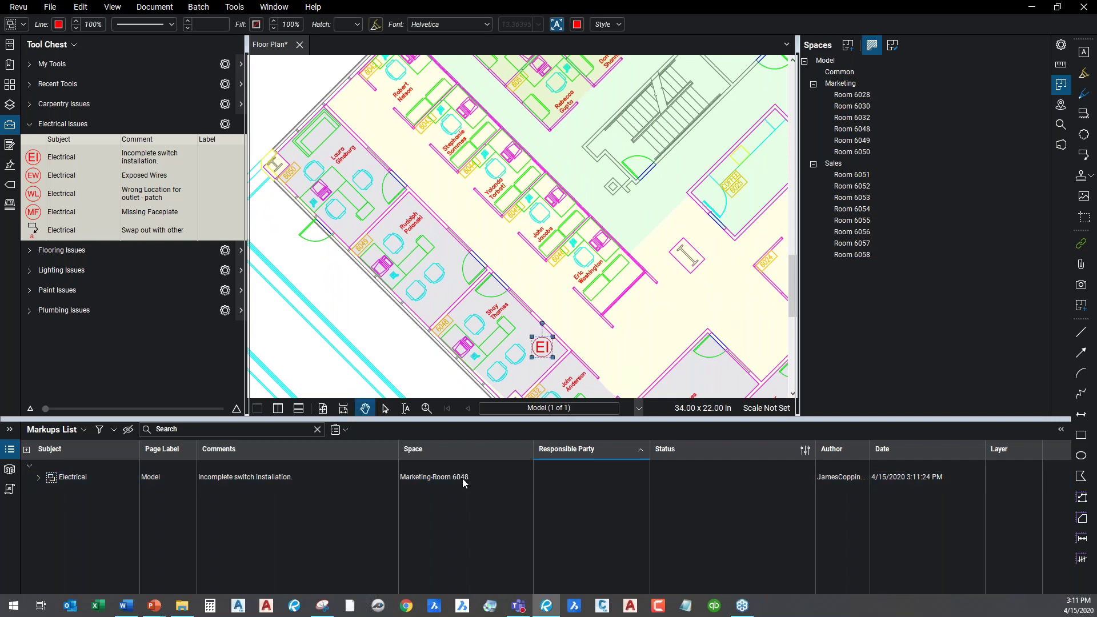
click(587, 318)
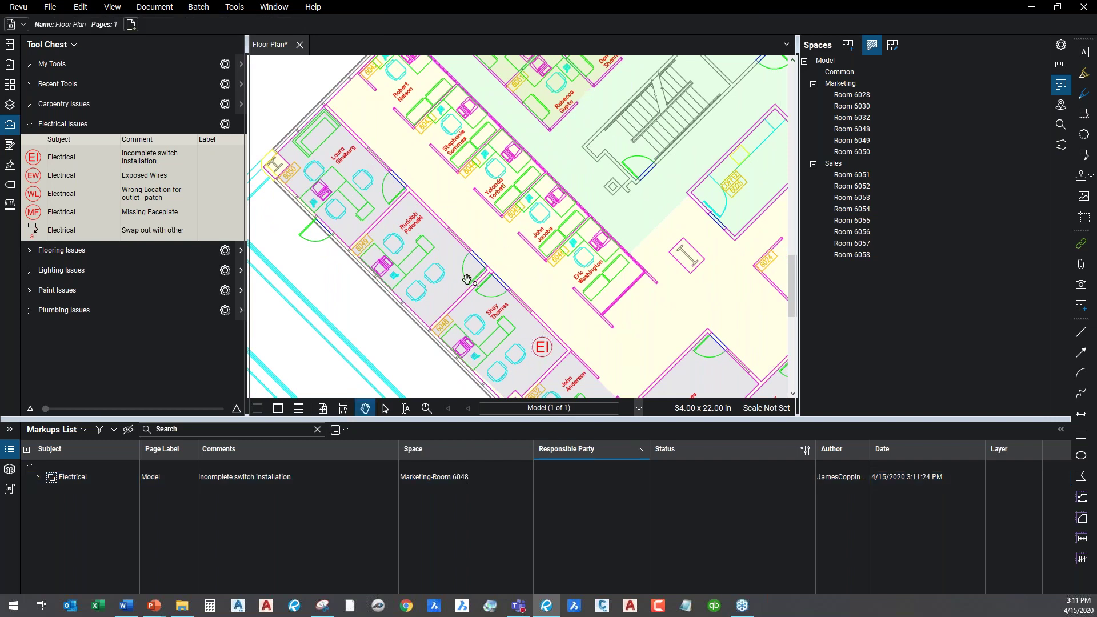
- Try Installer and Trade Contractor as the Responsible Party of the EI electrical markup
scroll(468, 279, down, 2)
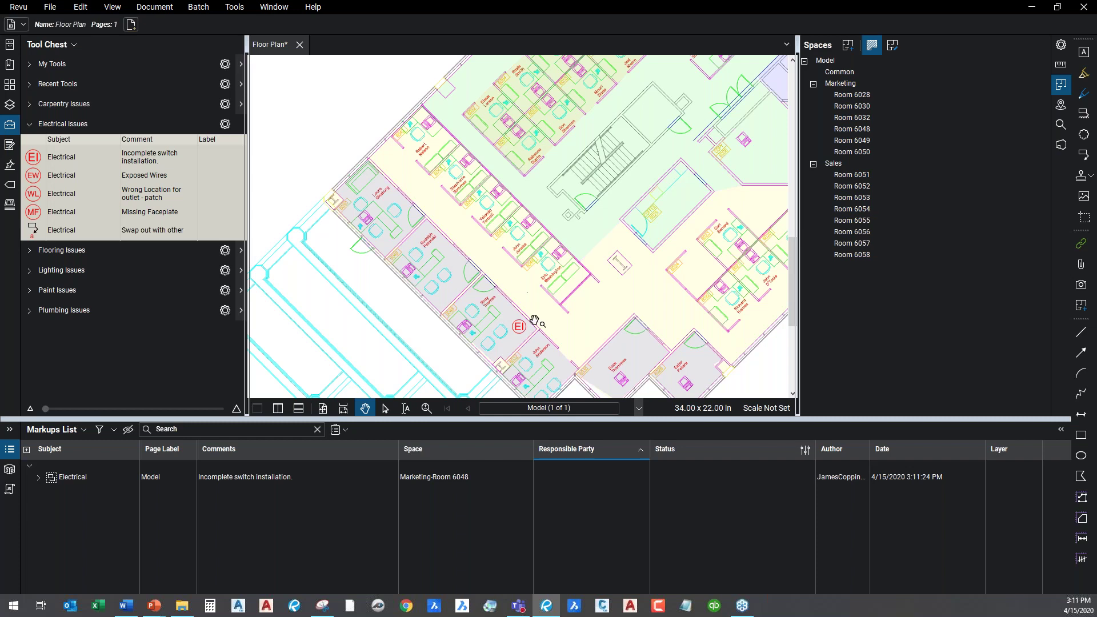
drag(534, 320, 463, 273)
scroll(462, 271, up, 3)
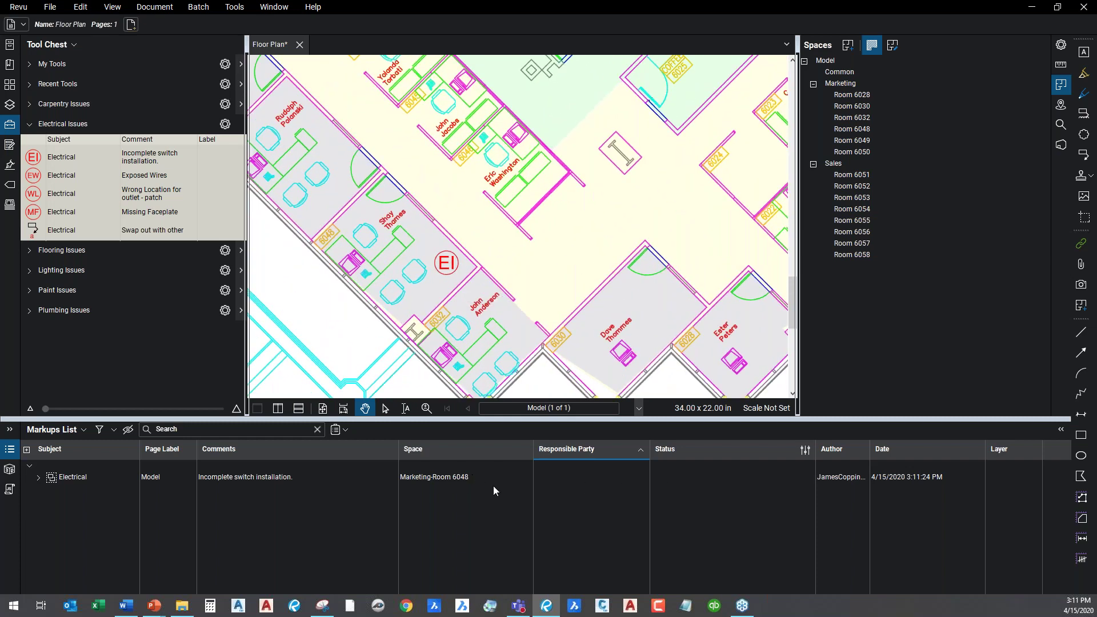
click(575, 478)
click(575, 478)
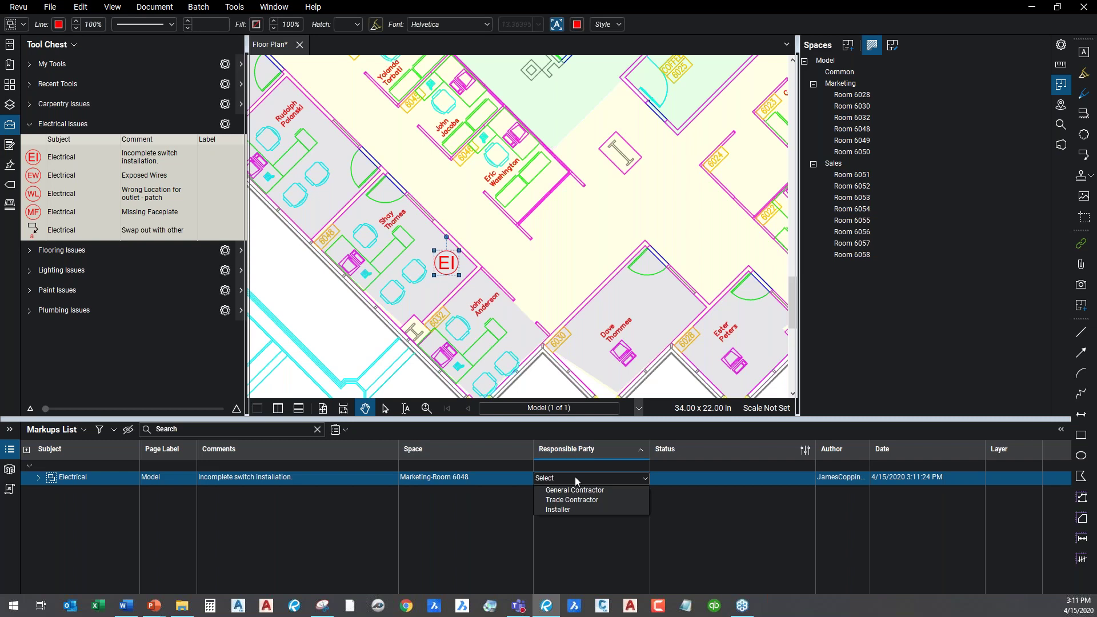
click(573, 511)
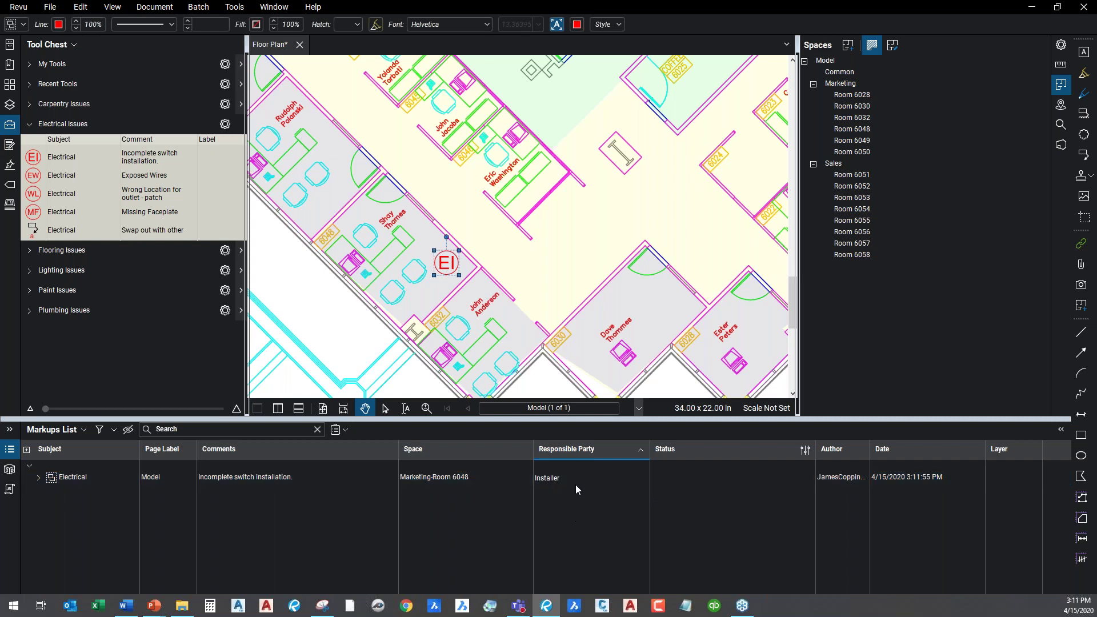
click(578, 477)
click(576, 500)
- Set the EI electrical markup's Responsible Party to General Contractor
click(588, 480)
click(584, 491)
click(481, 478)
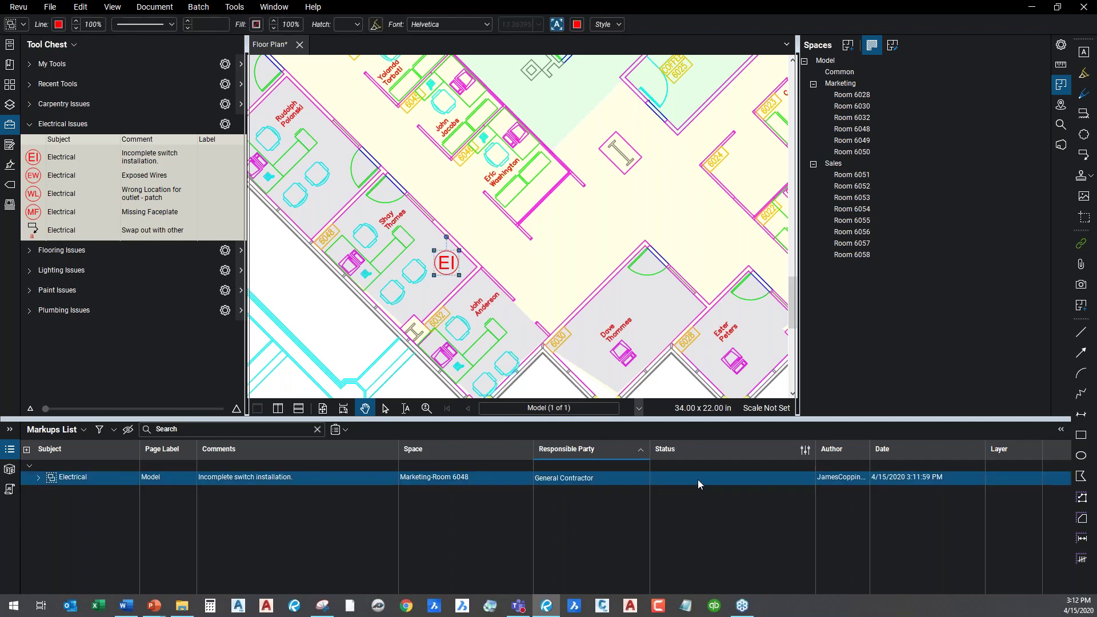
- Set the EI electrical markup's Punch status to Disputed and widen the Status column to fit the full entry
click(514, 304)
scroll(517, 306, up, 3)
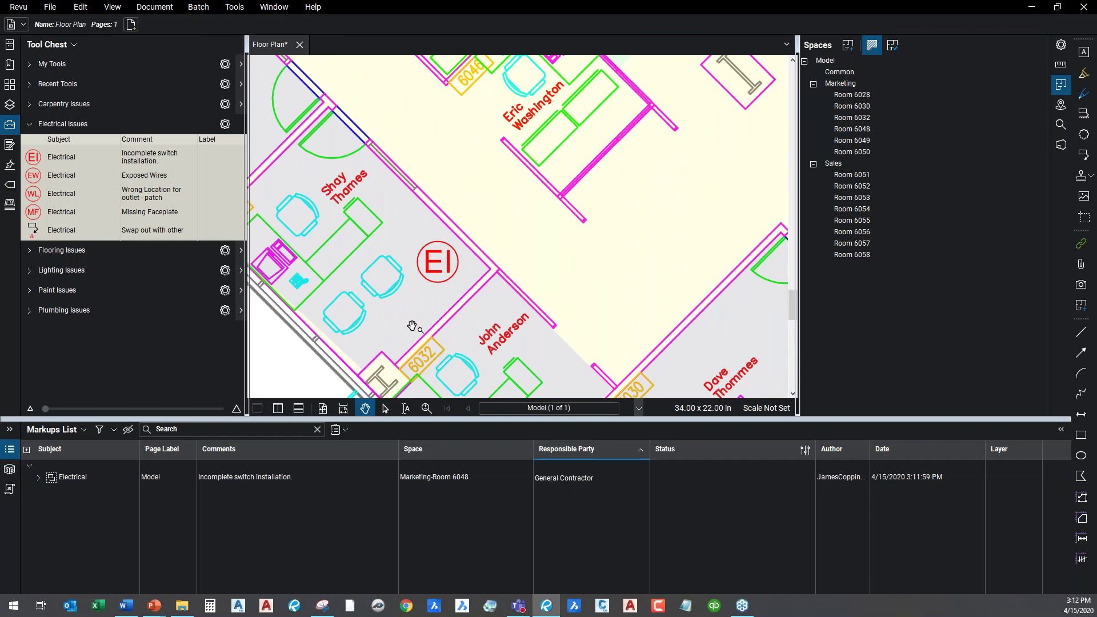
click(452, 477)
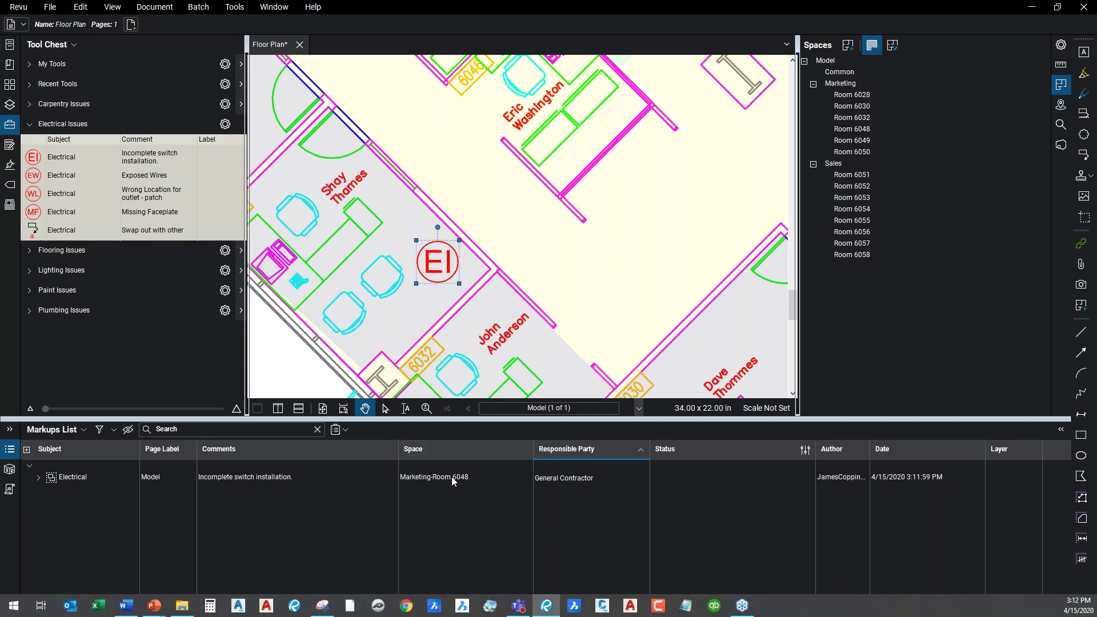
click(746, 479)
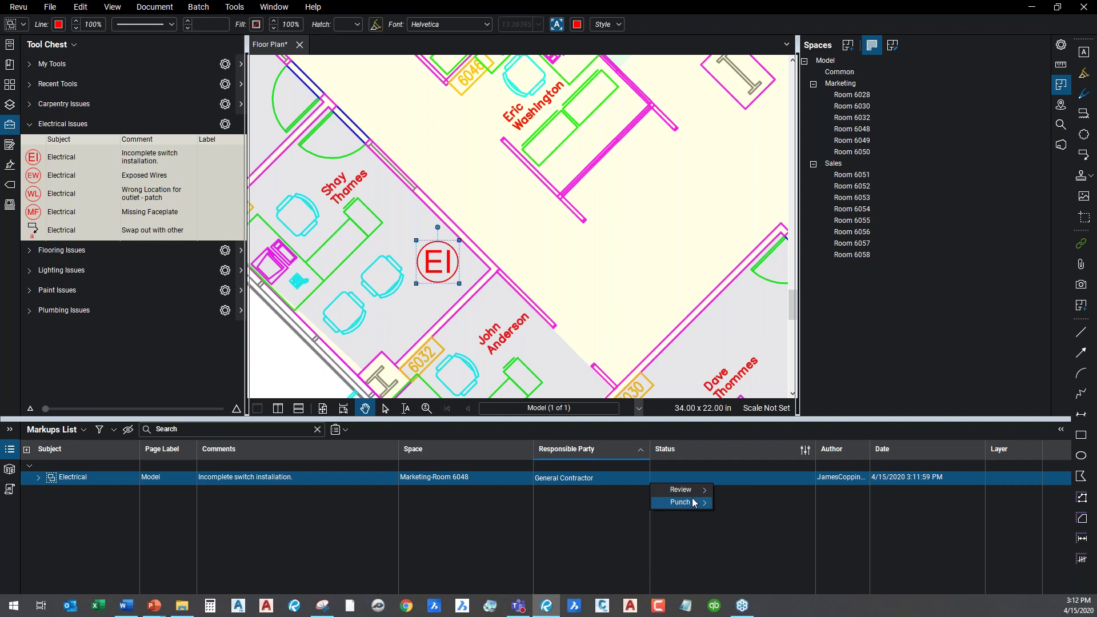
mouse_move(694, 503)
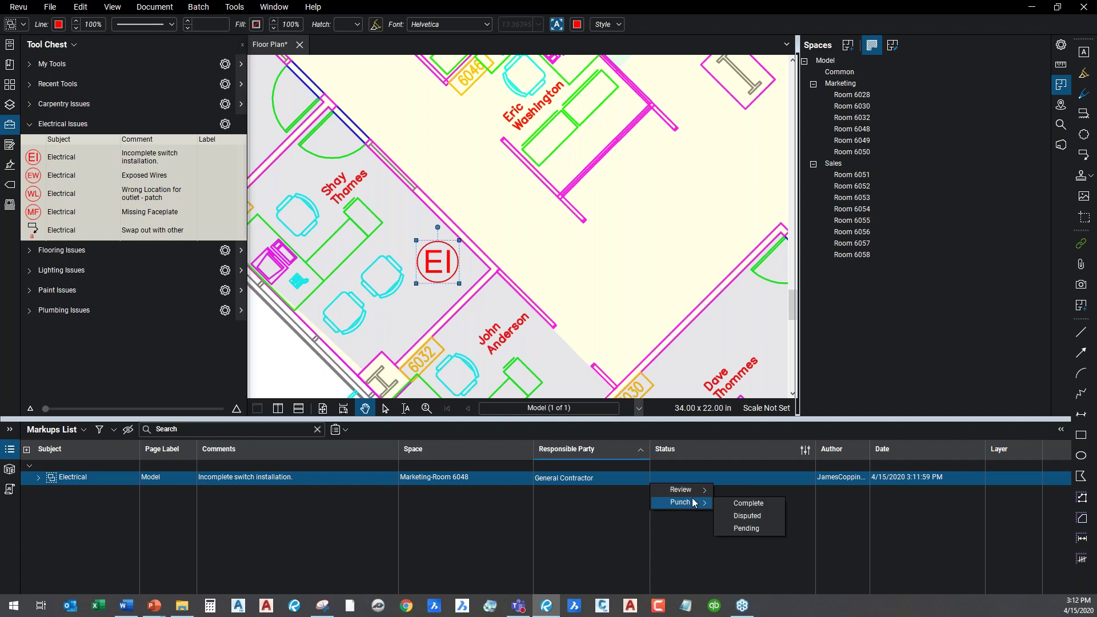
click(767, 519)
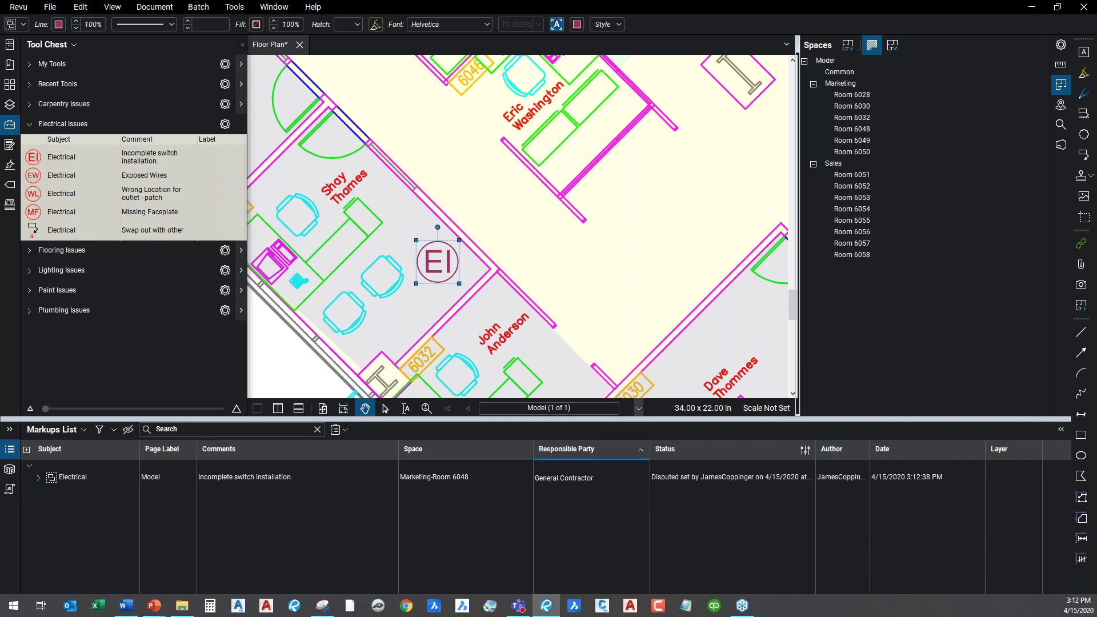
drag(816, 449, 891, 449)
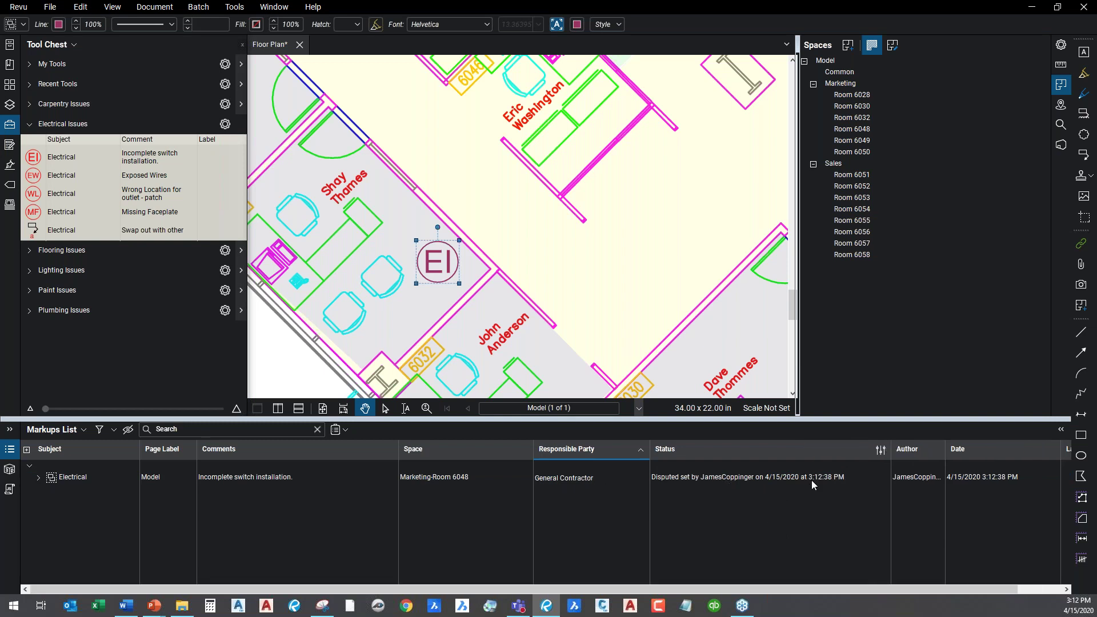
- Set the EI electrical markup's Punch status to Pending
right_click(761, 477)
mouse_move(698, 504)
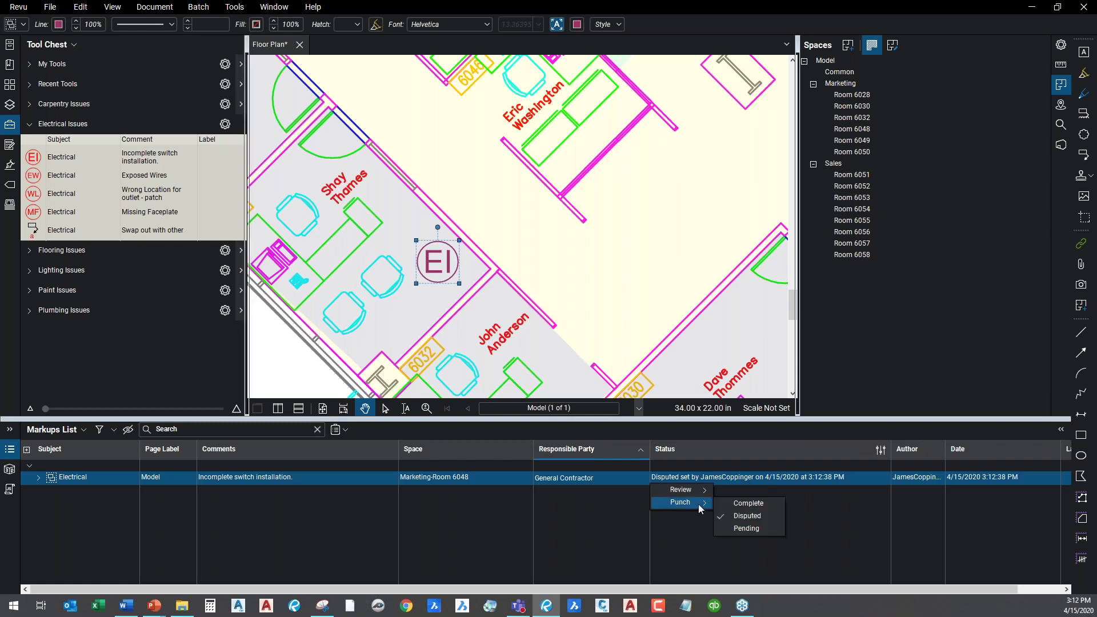
click(754, 528)
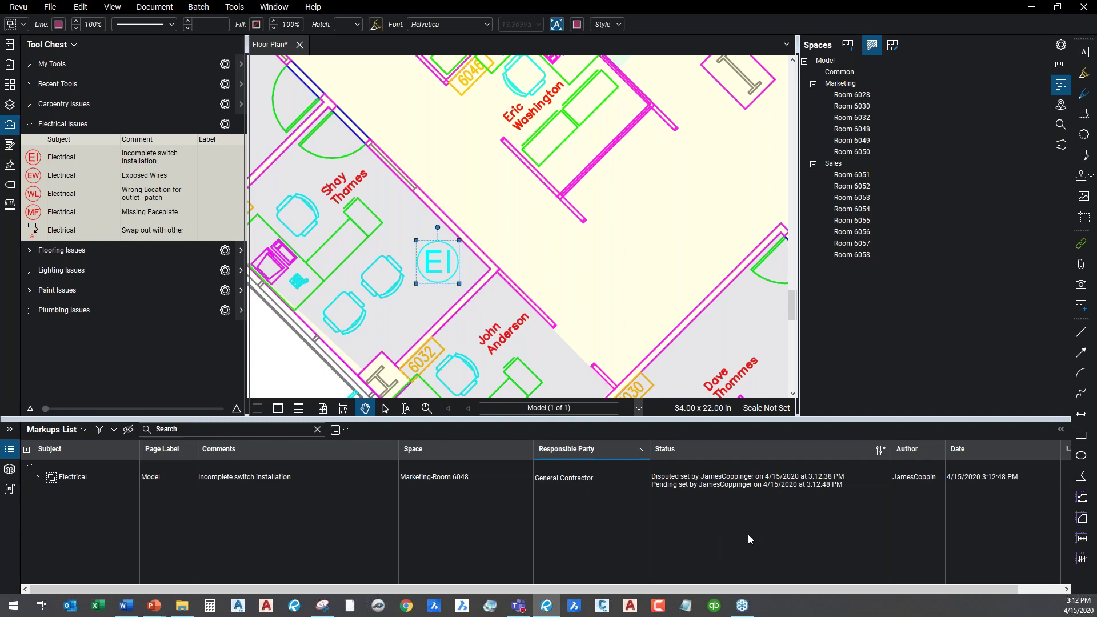
- Reply to the EI electrical markup with the comment "After review GC will fix"
right_click(700, 485)
click(694, 522)
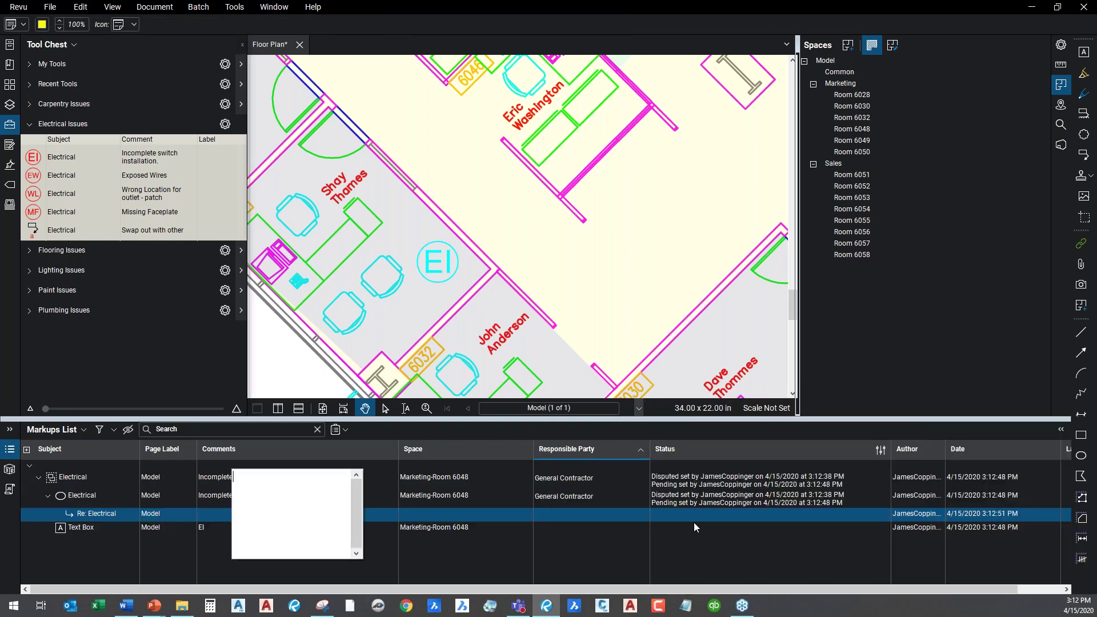
text(After review GCwill fix)
key(Return)
click(298, 478)
click(433, 533)
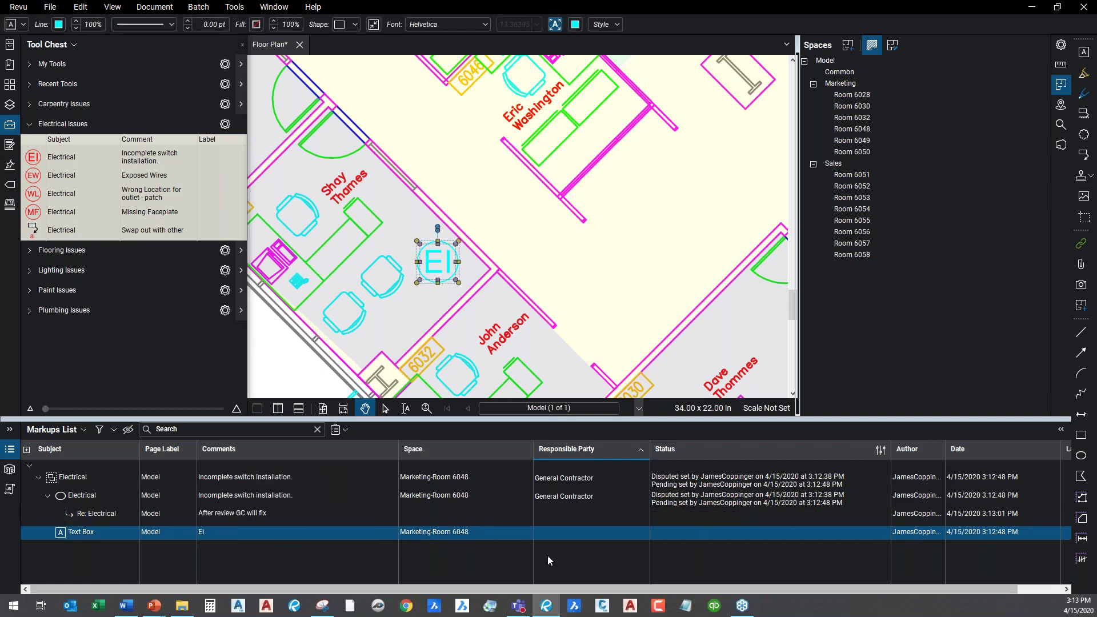
click(238, 514)
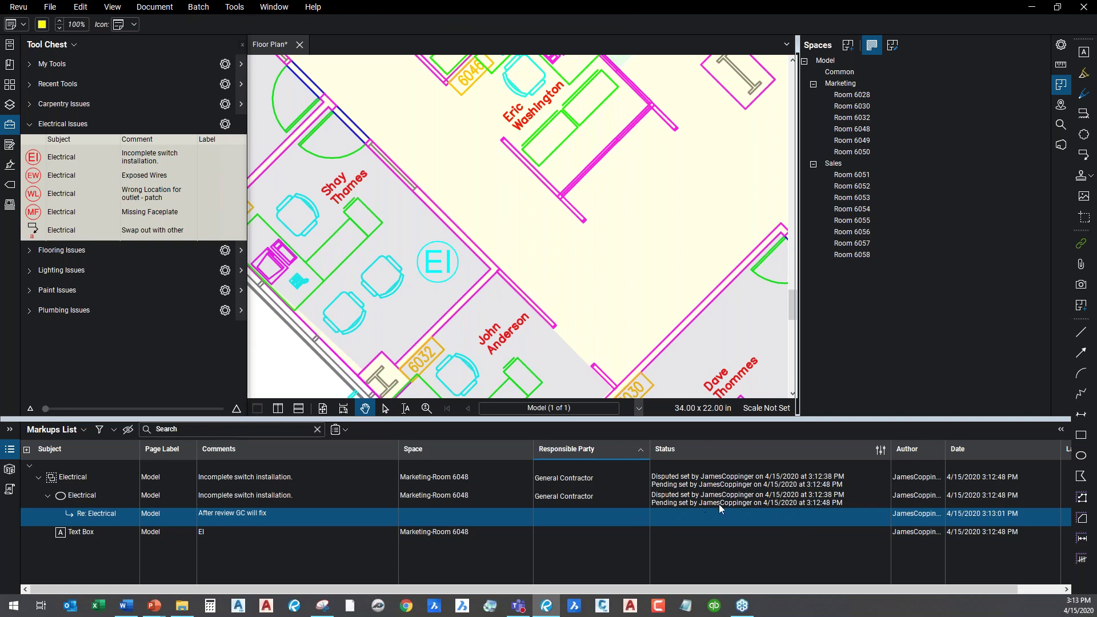
- Hide the Markups List and place the Exposed Wires (EW) electrical symbol inside Room 6030 on the floor plan
scroll(503, 277, down, 3)
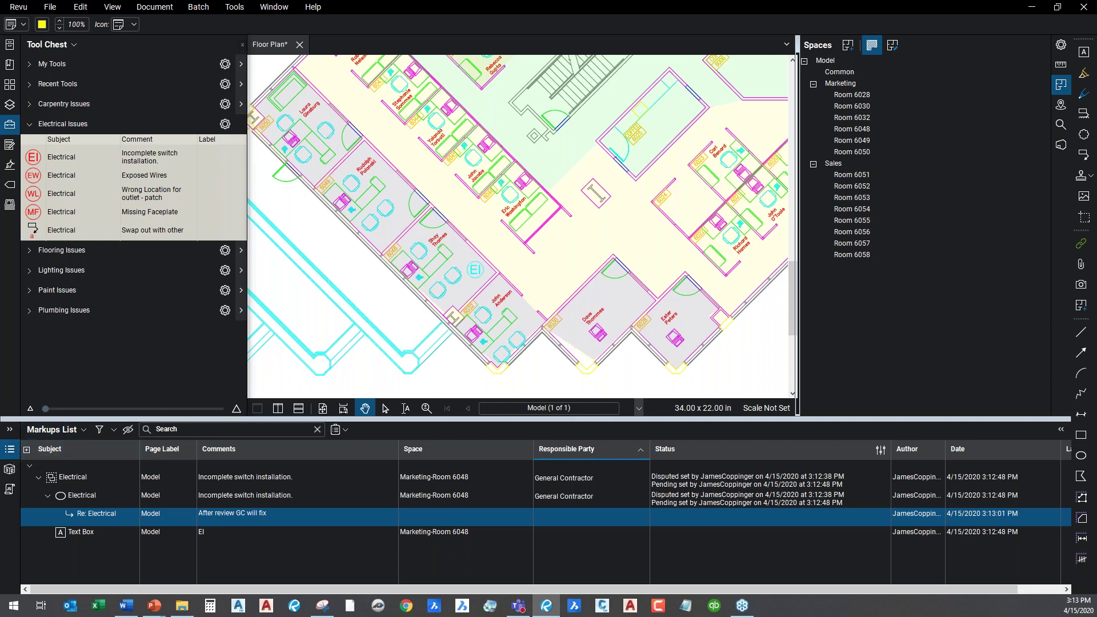
click(12, 454)
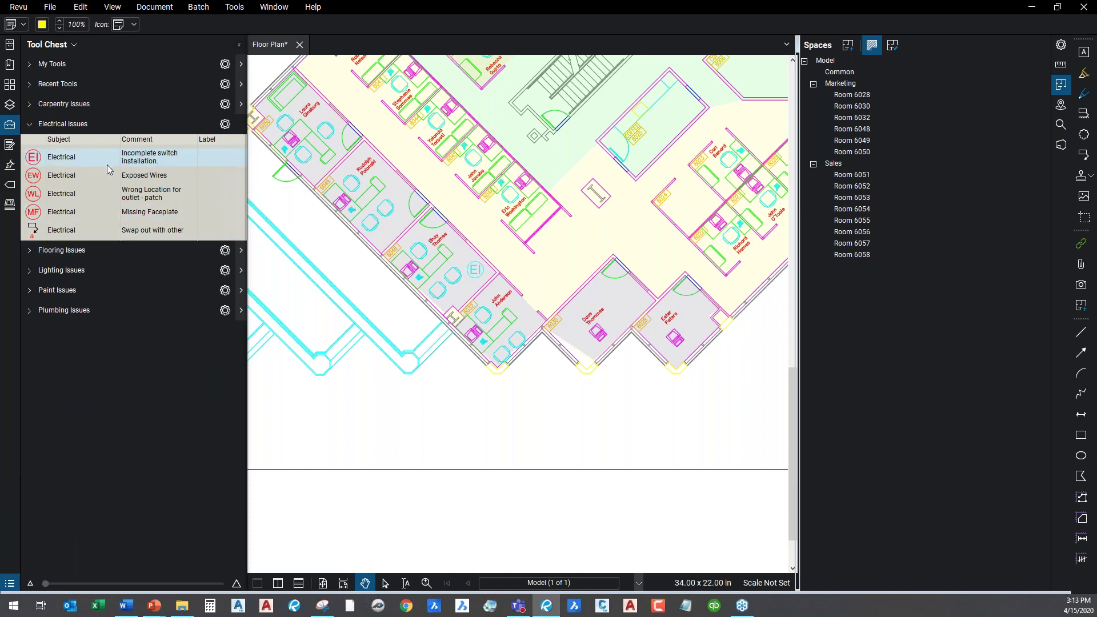
click(68, 177)
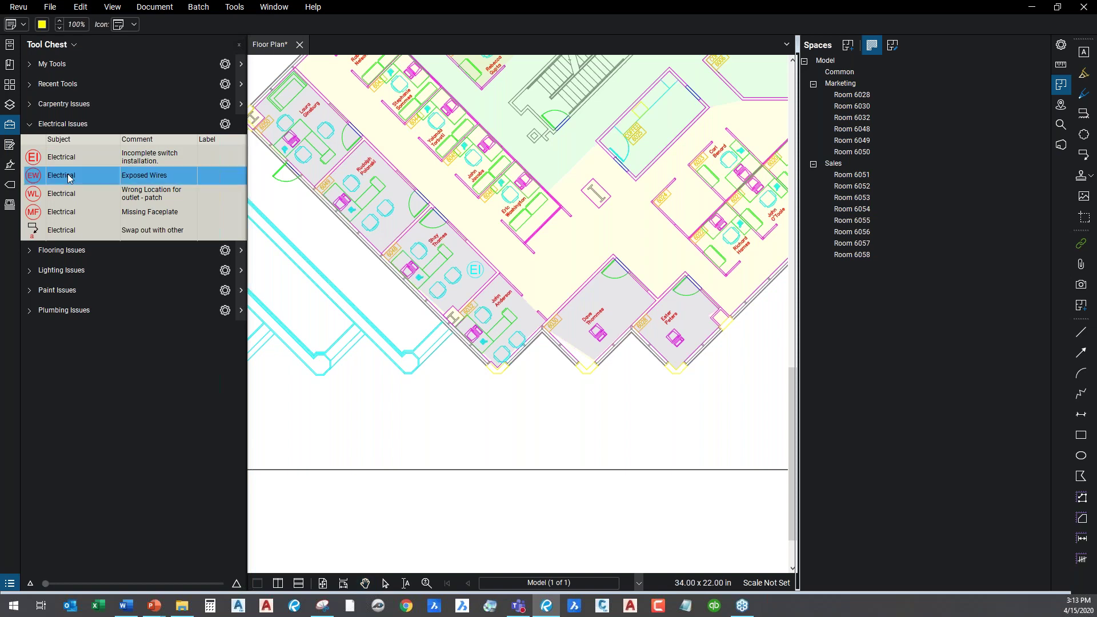
click(589, 296)
- Attach the image file Melted Connect.jpg to the EW markup in Room 6030 as a capture
scroll(471, 299, up, 3)
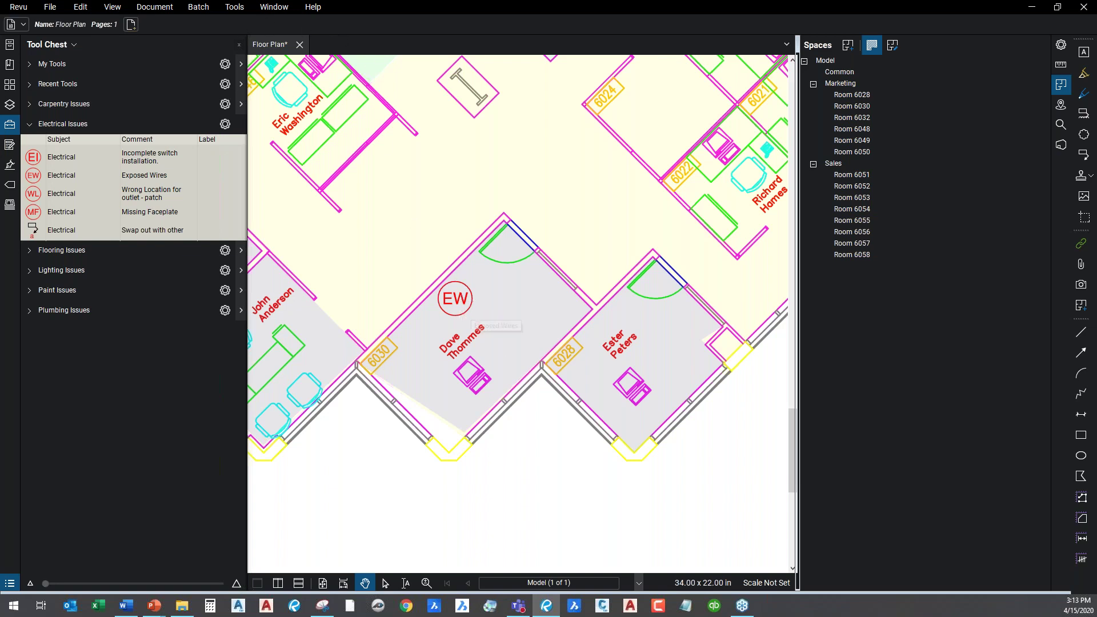
scroll(494, 355, down, 5)
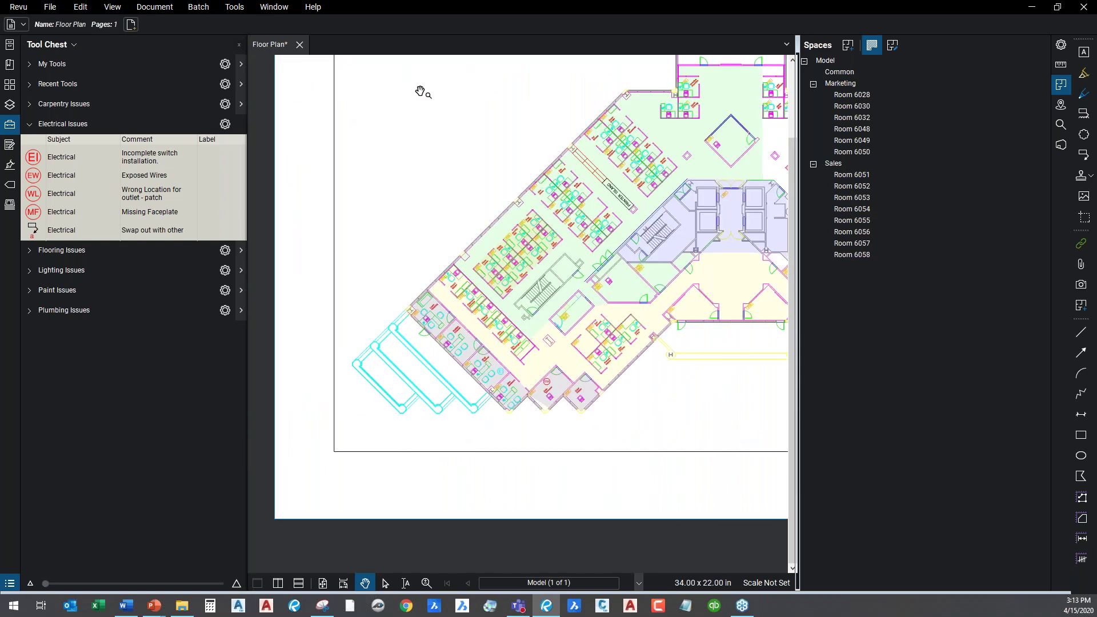
scroll(595, 392, up, 8)
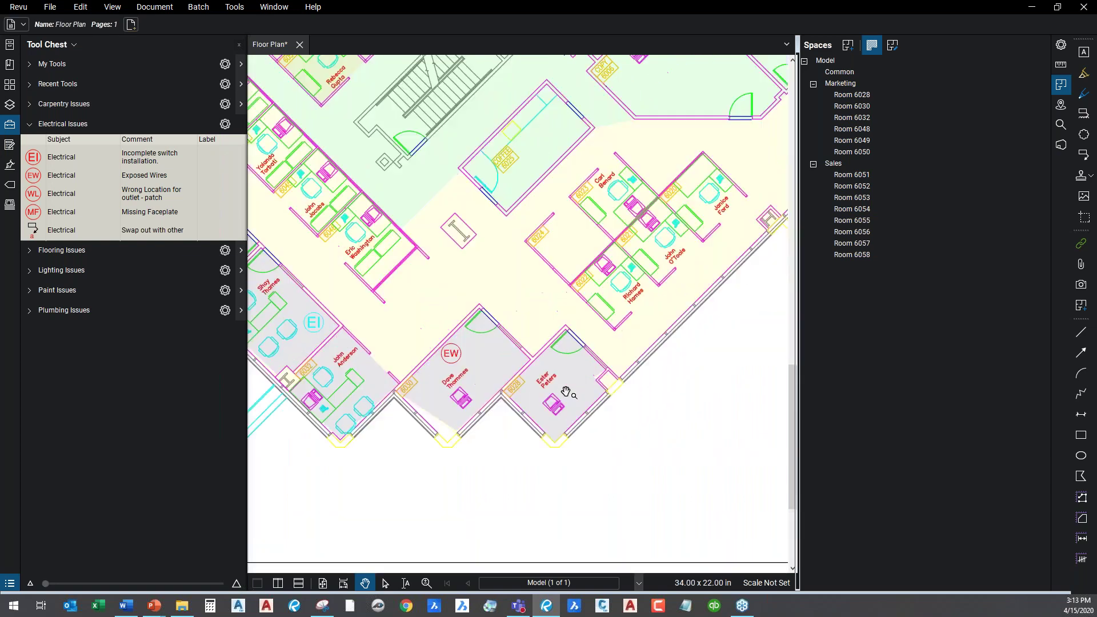
drag(494, 325, 433, 296)
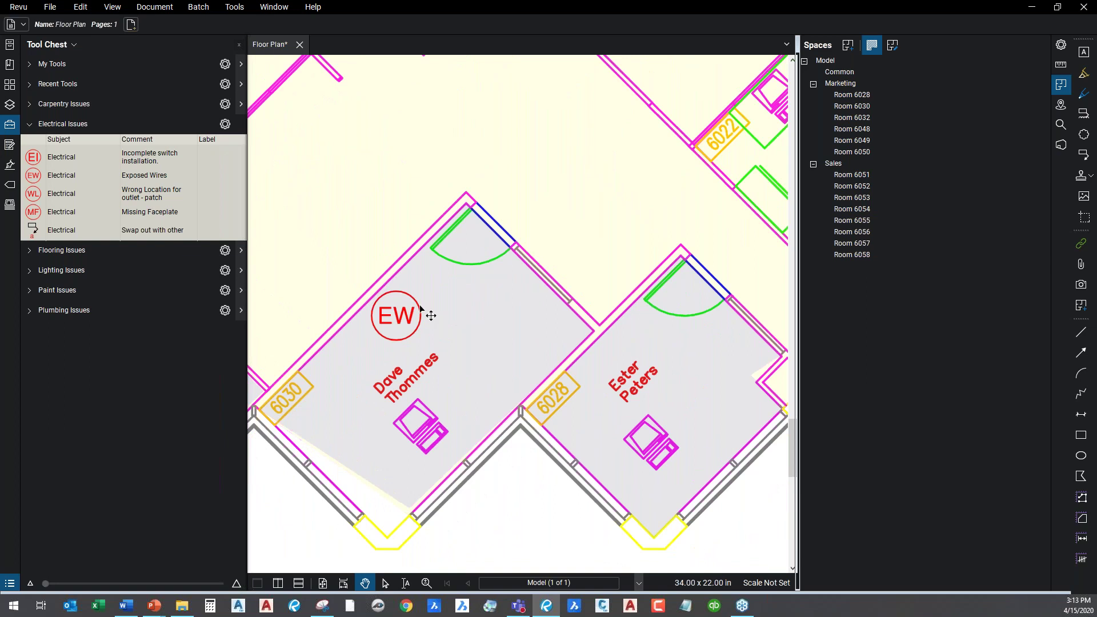
click(418, 311)
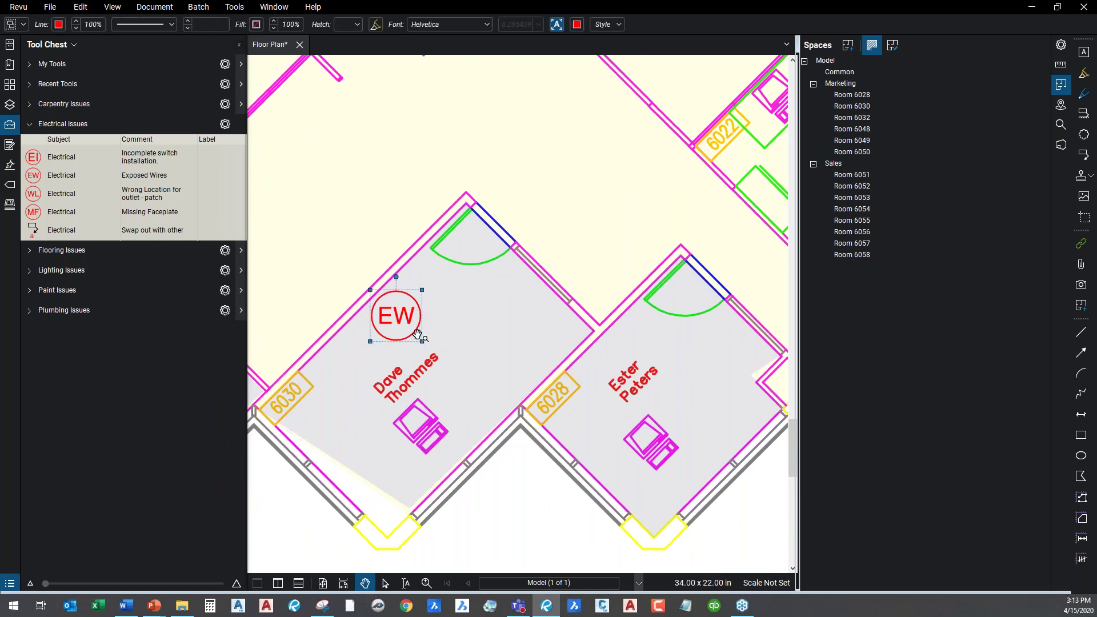
right_click(418, 334)
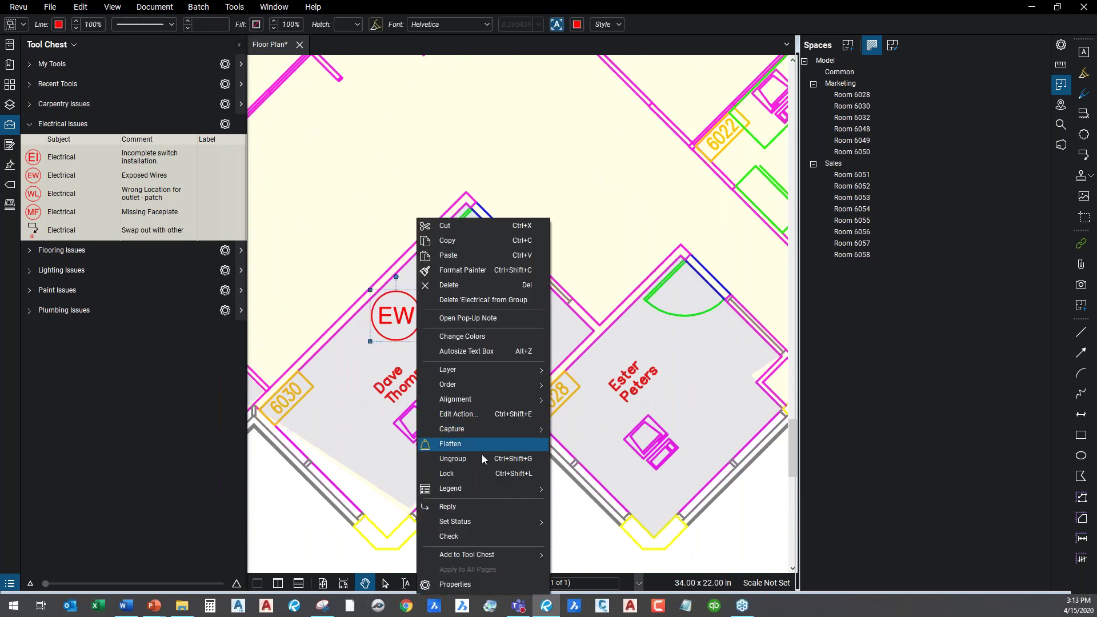
mouse_move(502, 428)
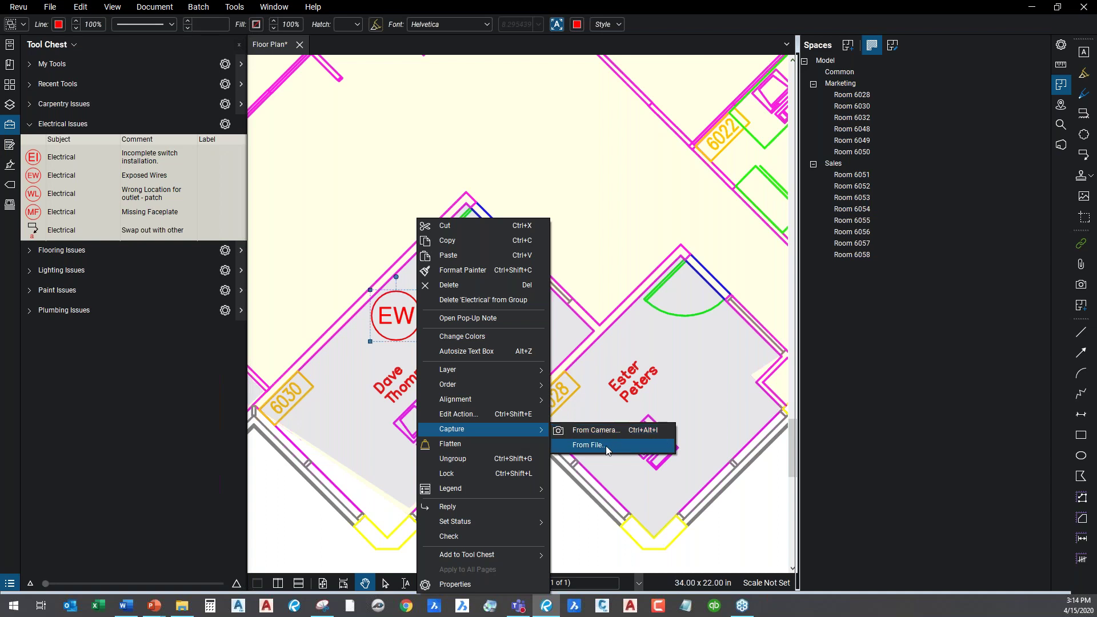
click(605, 446)
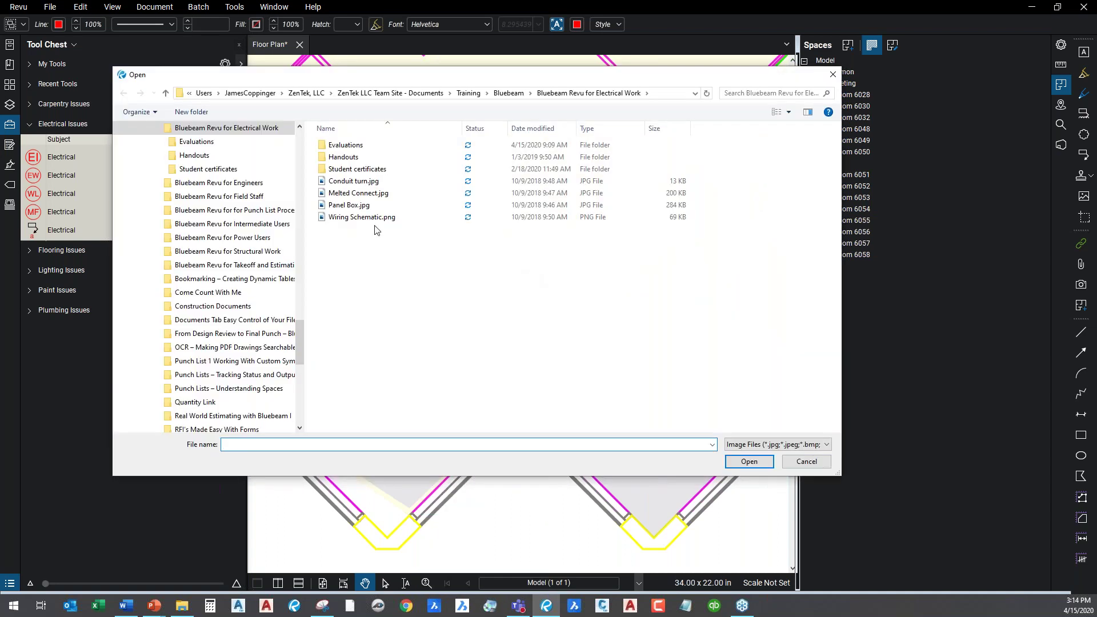
click(357, 197)
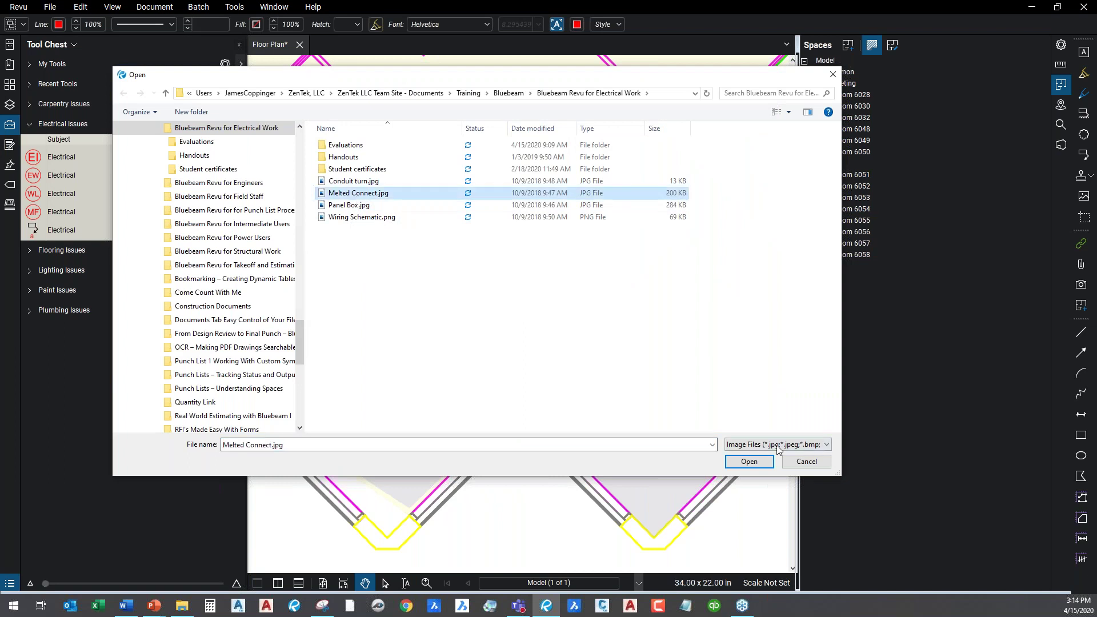
click(753, 466)
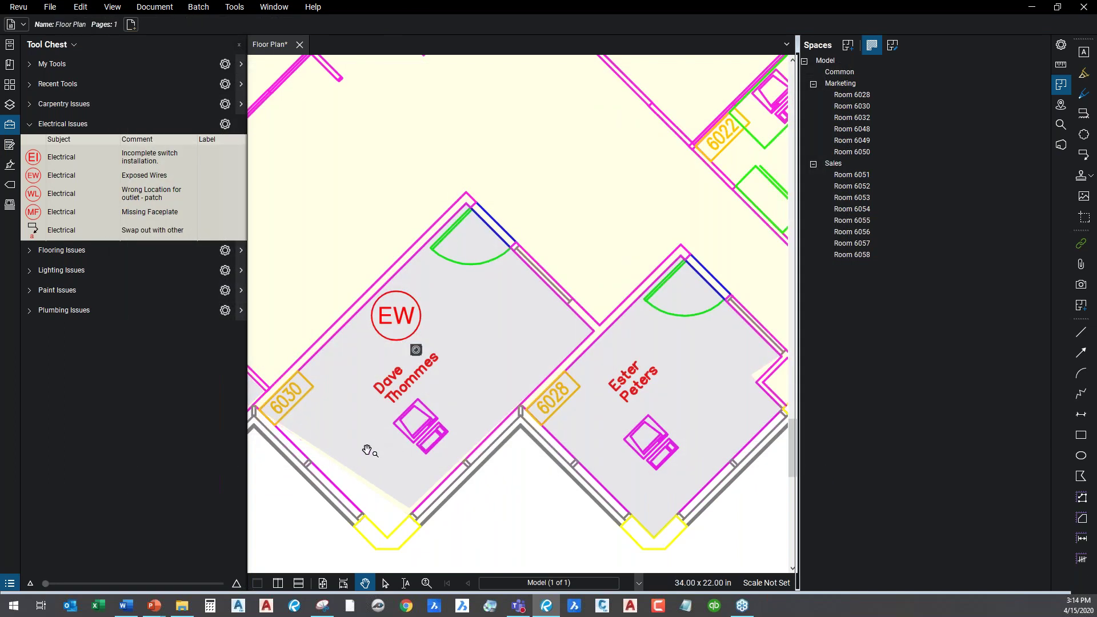
- Add Conduit turn.jpg, Melted Connect.jpg, Panel Box.jpg and Wiring Schematic.png to the EW markup's captures
scroll(368, 450, down, 4)
scroll(368, 450, up, 3)
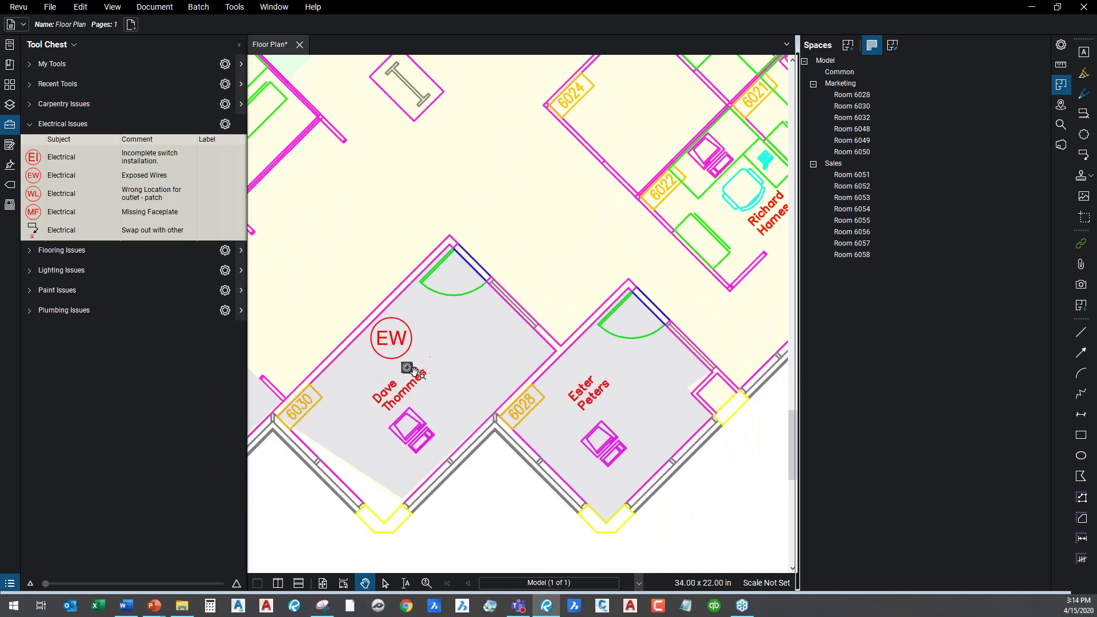
click(410, 369)
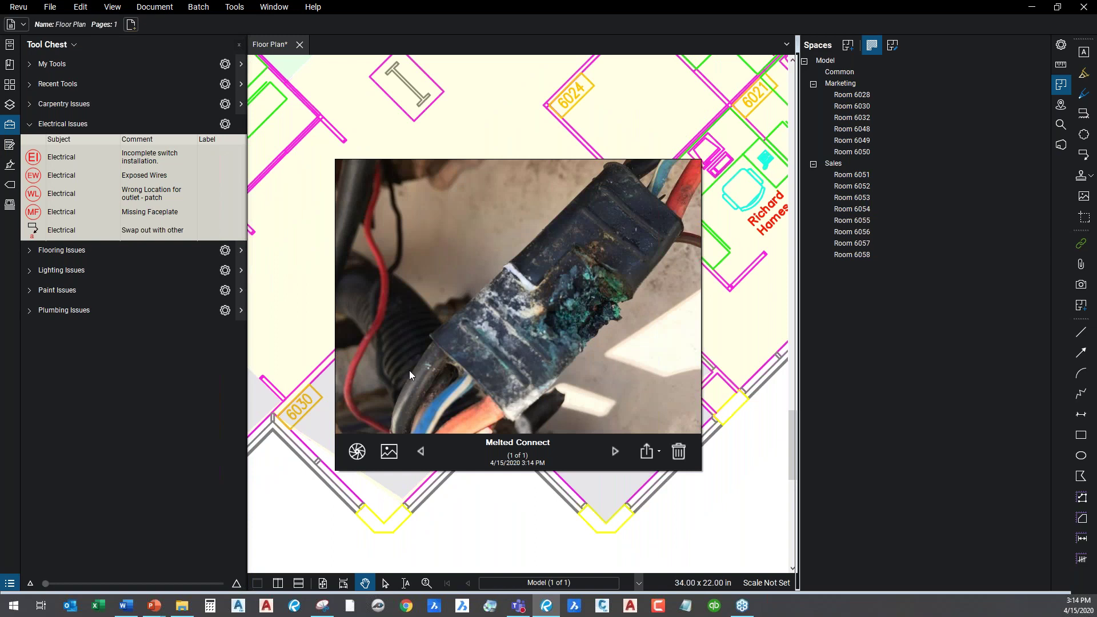
click(389, 452)
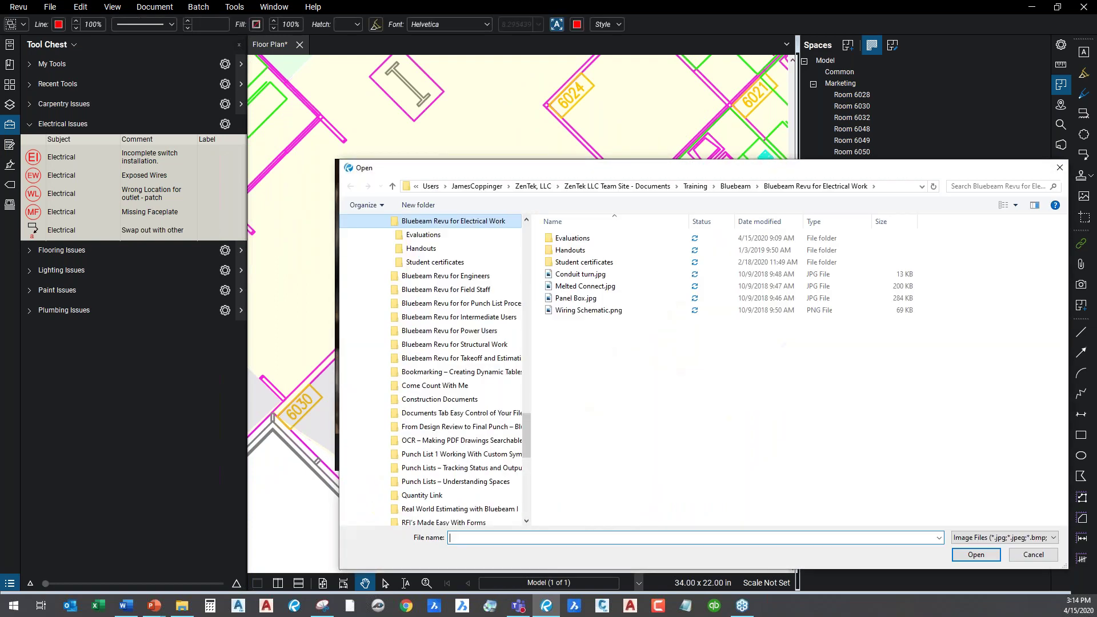
click(595, 275)
shift+click(604, 313)
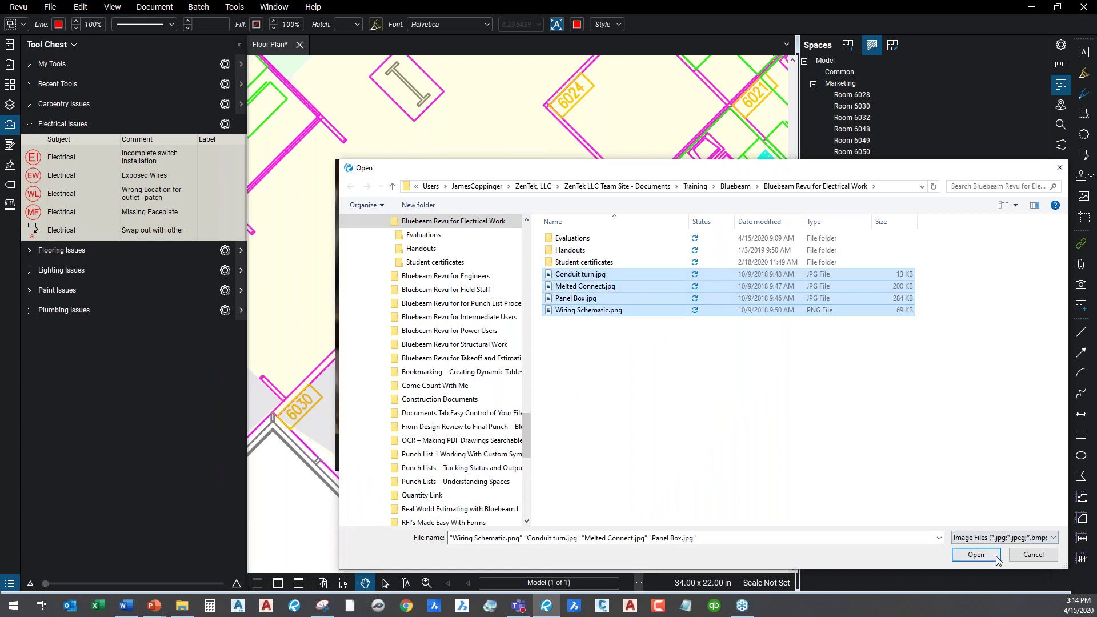
click(977, 554)
key(Escape)
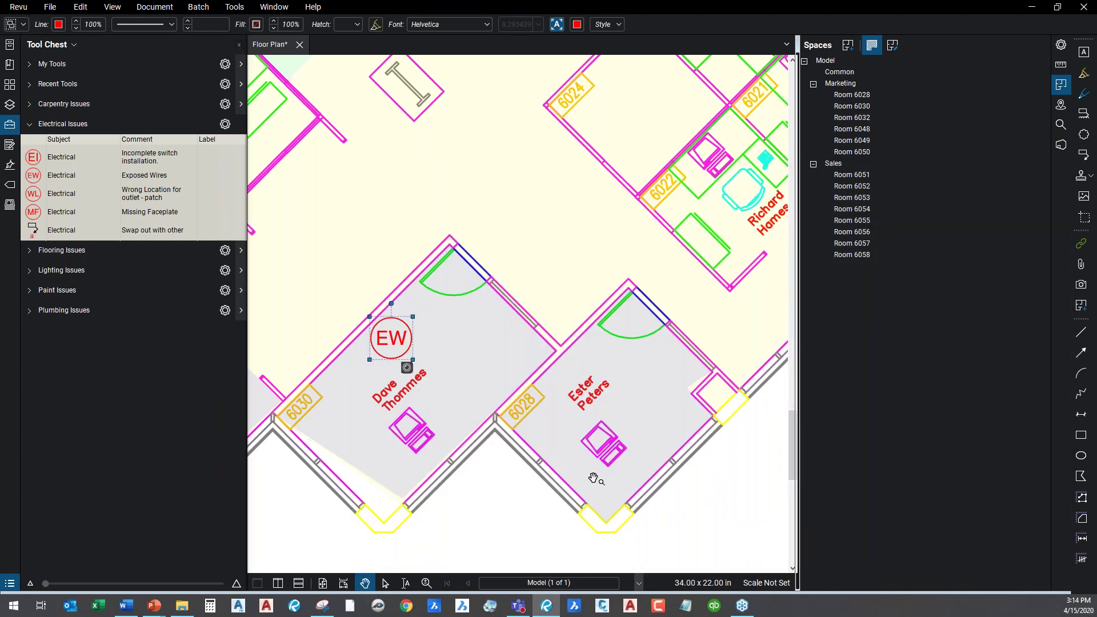
- Open the EW markup's captures and browse back through the attached images
scroll(404, 369, up, 5)
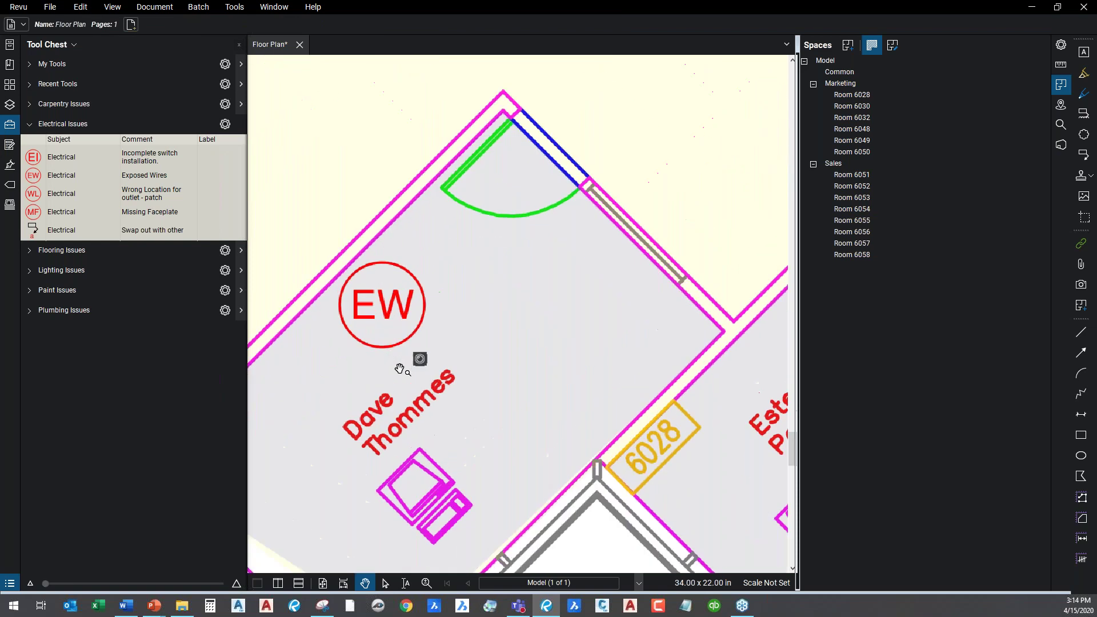
scroll(404, 369, down, 6)
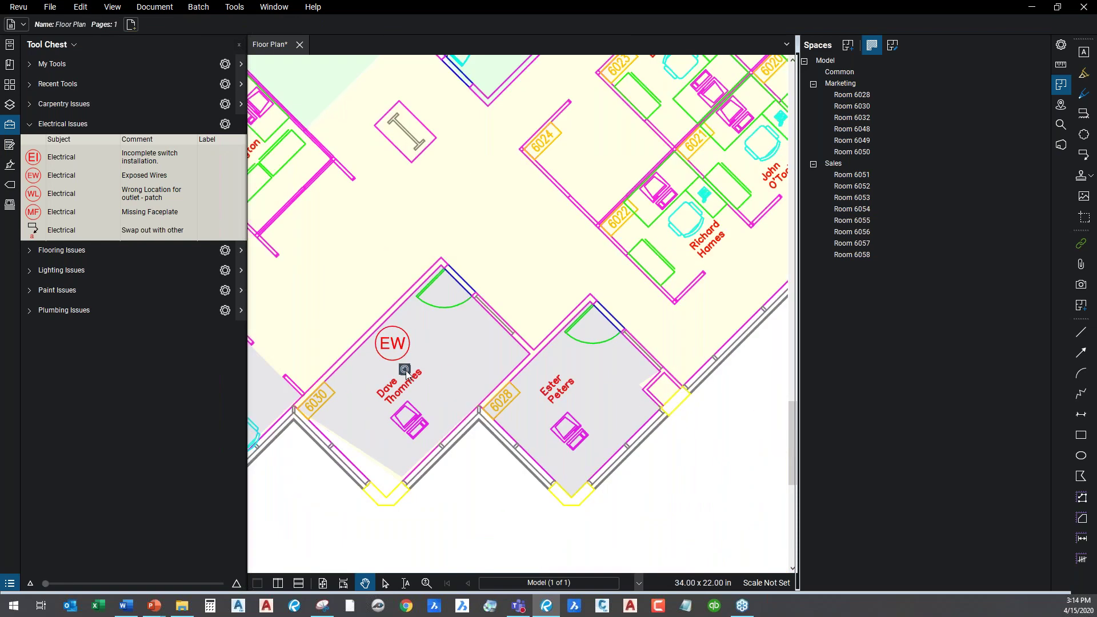
click(406, 370)
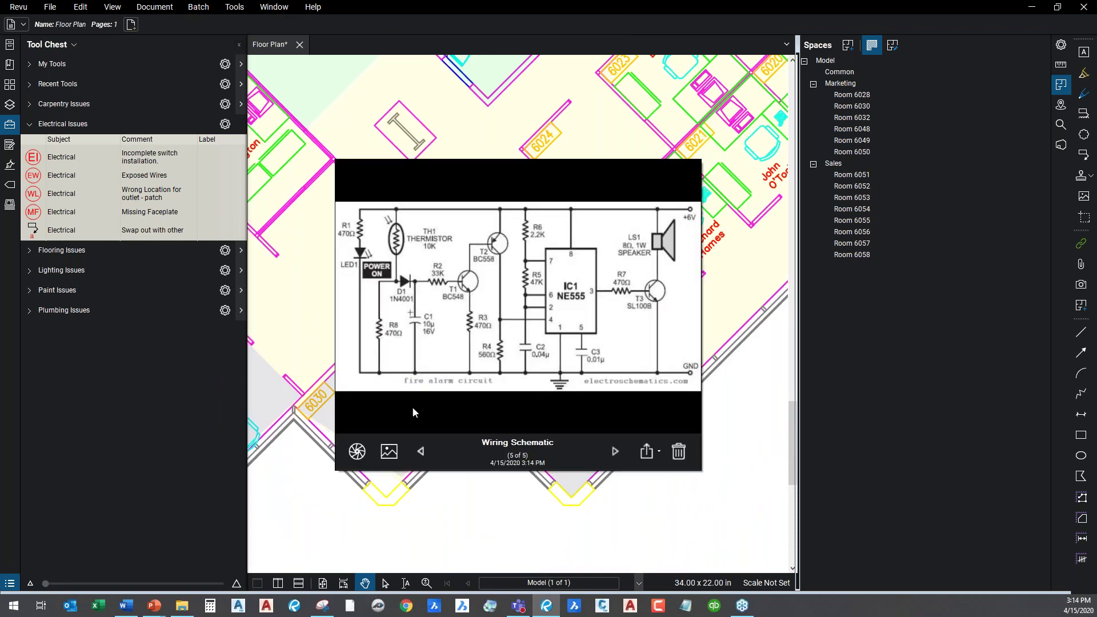
click(420, 452)
click(420, 453)
click(420, 453)
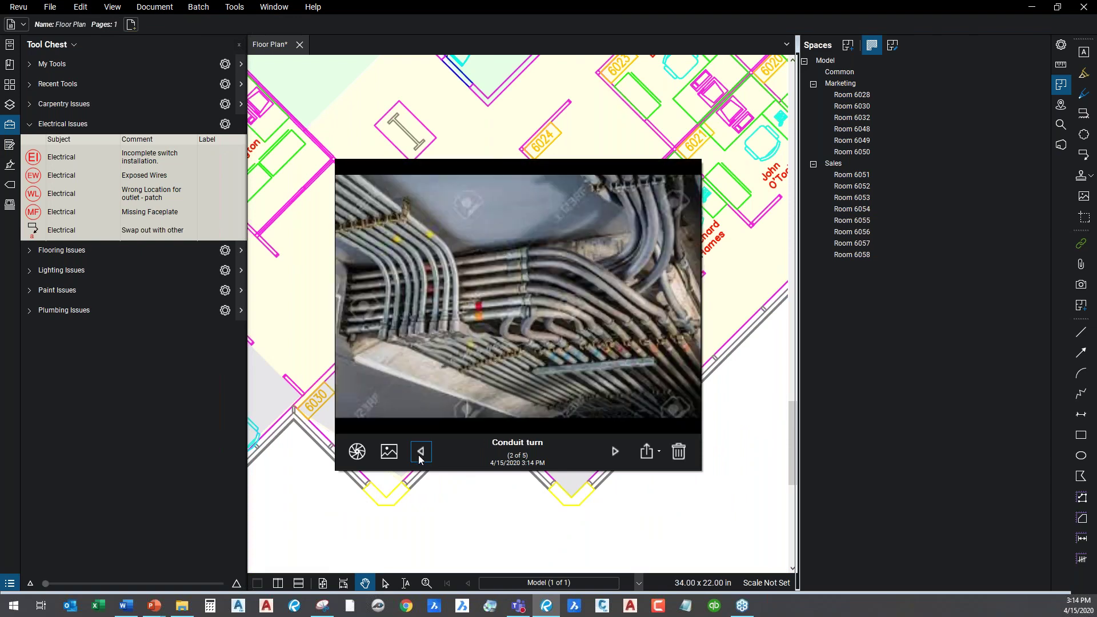
click(420, 453)
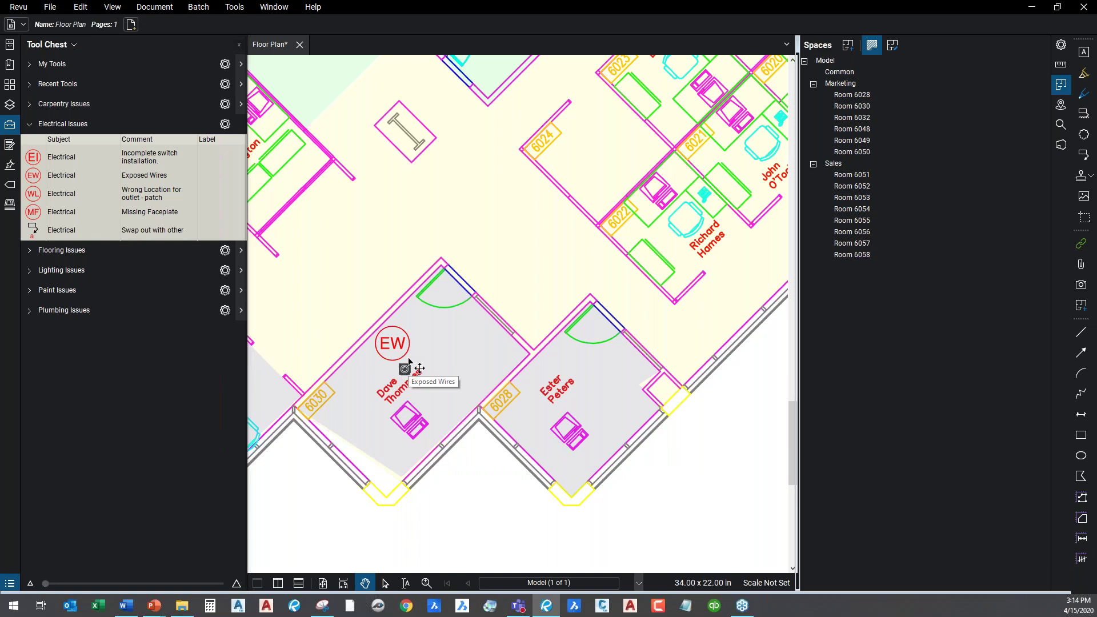
- Show the Markups List and create a PDF summary of its markups, appended and hyperlinked to the current PDF
click(10, 584)
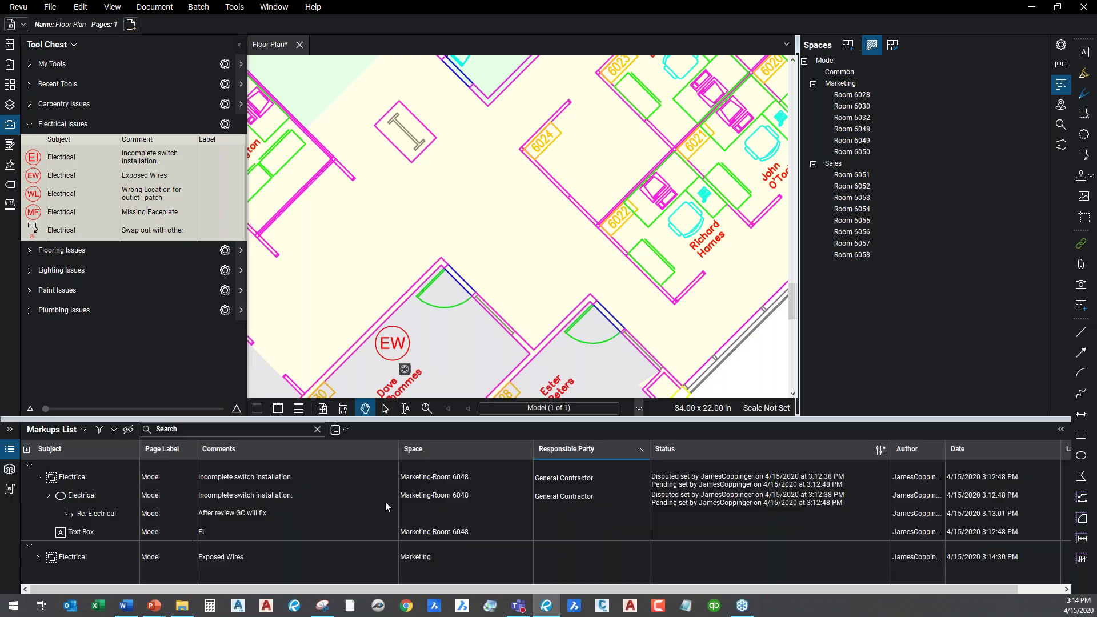
click(346, 431)
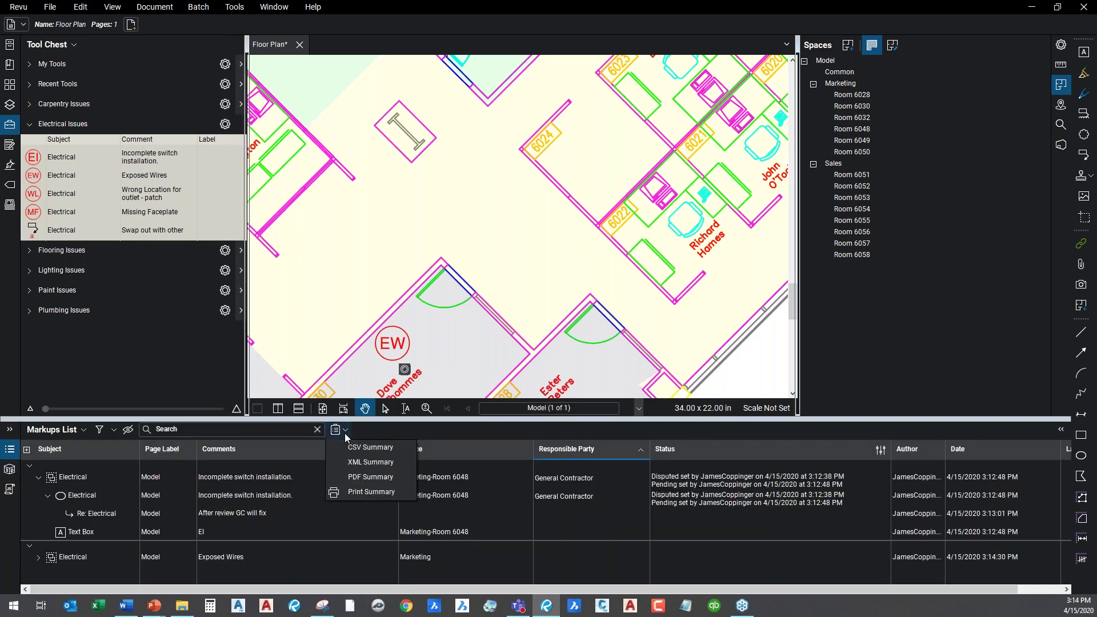
click(386, 479)
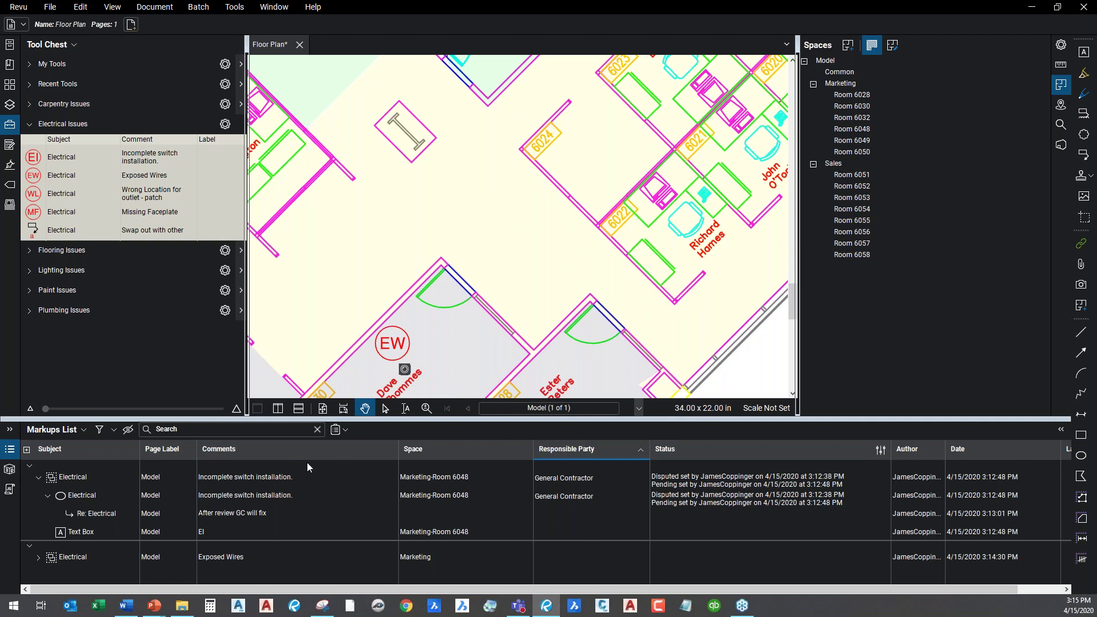
click(342, 431)
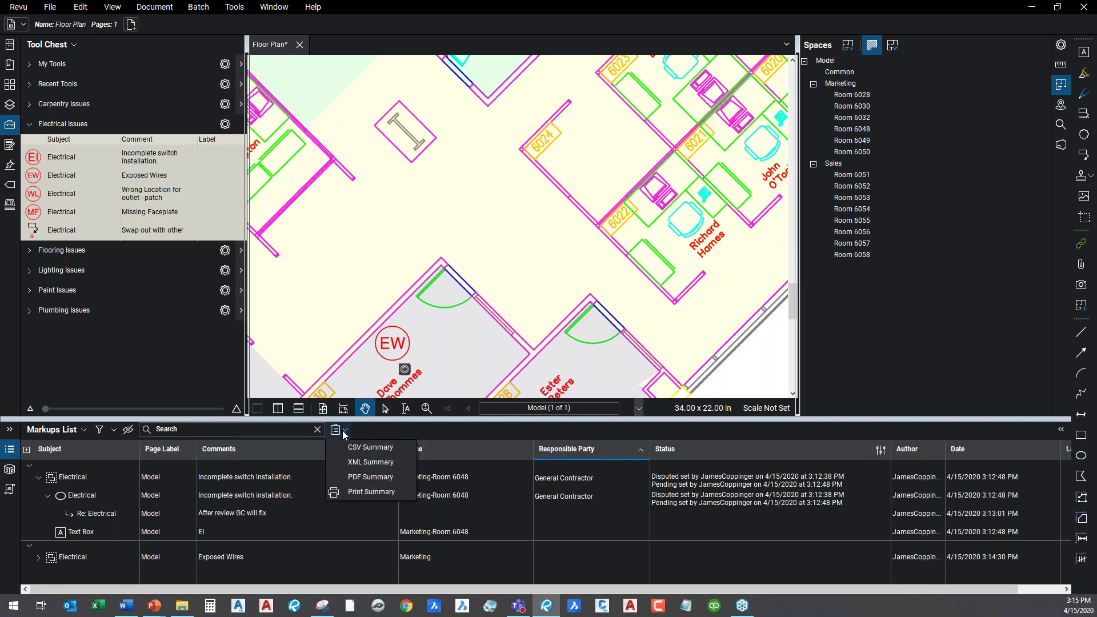
click(383, 478)
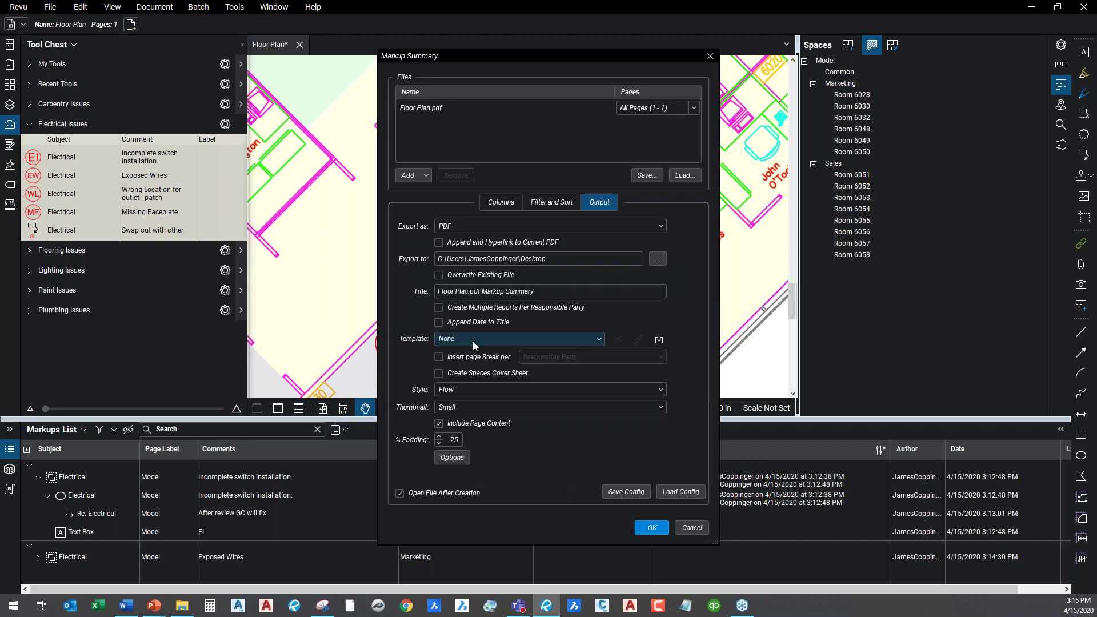
click(438, 243)
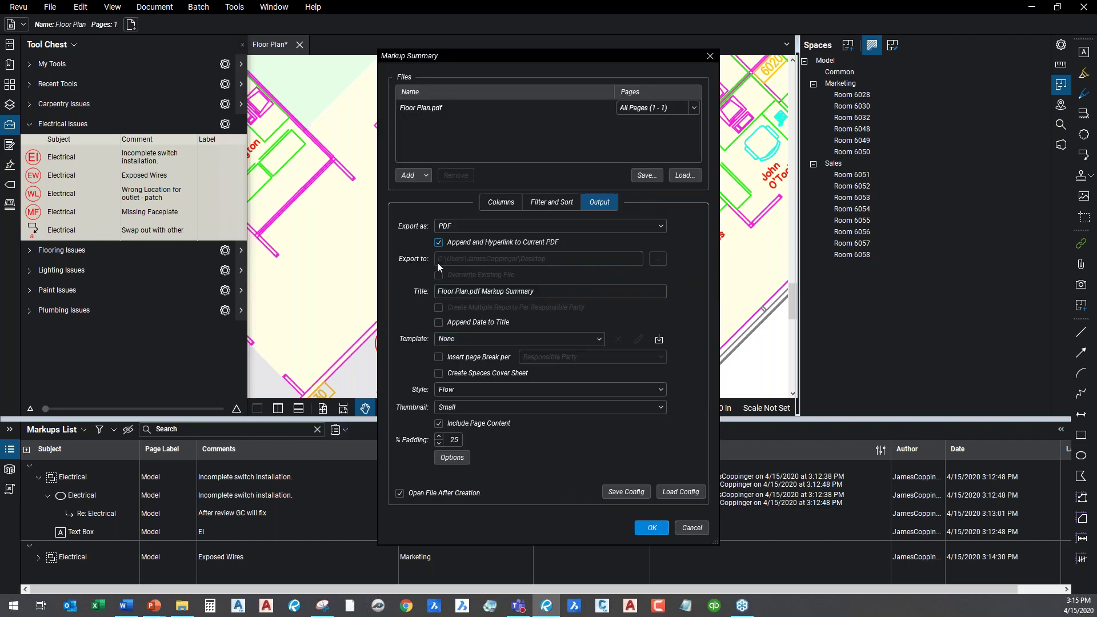
click(653, 528)
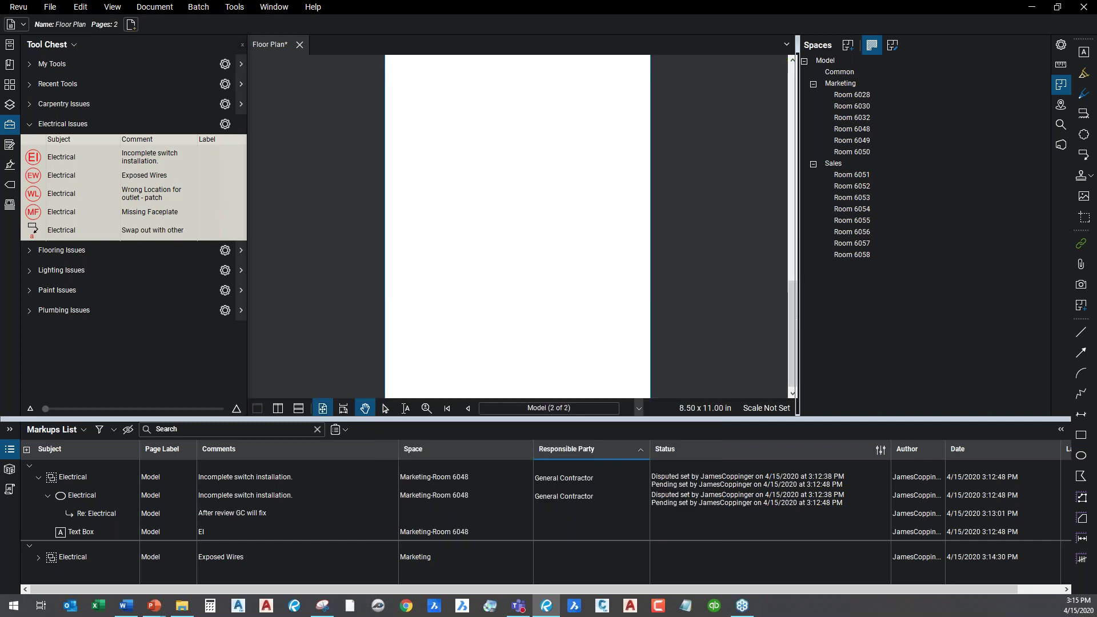
- Show the page thumbnails and examine the entries and captured images on the appended Markup Summary page
click(9, 85)
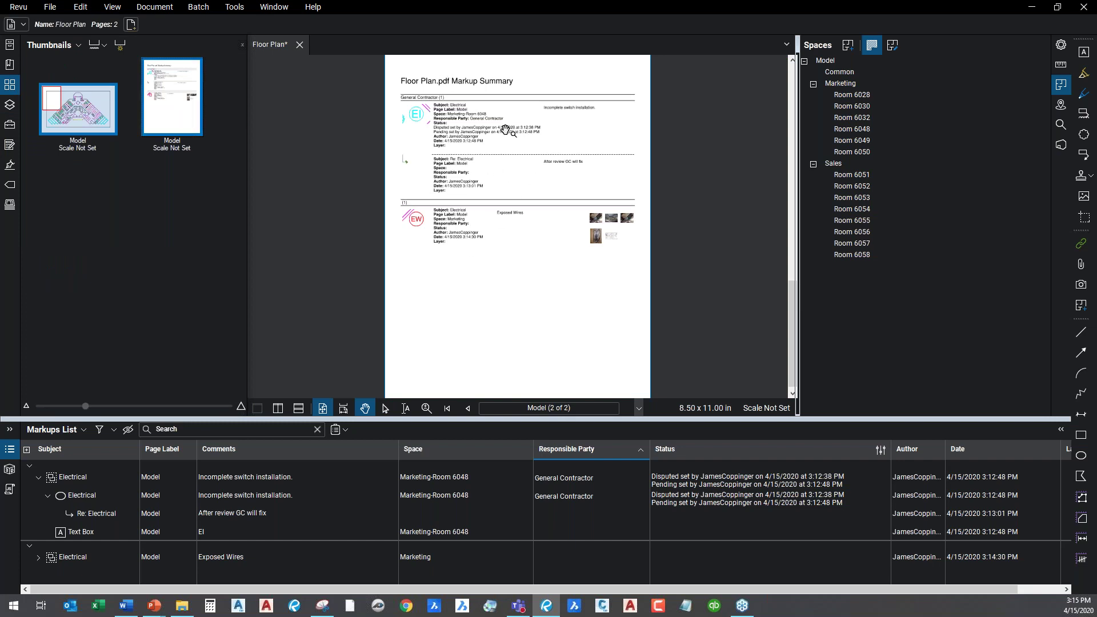
scroll(490, 123, up, 1)
scroll(490, 123, up, 2)
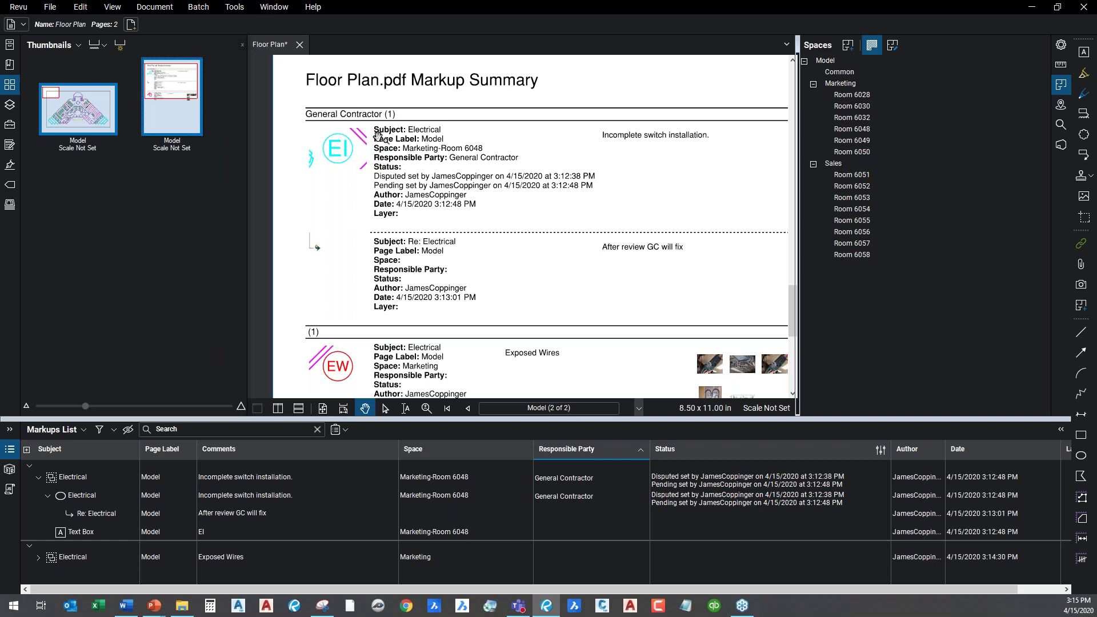
- Follow the EI entry's link on the Markup Summary page to its markup on the floor plan
scroll(377, 135, up, 2)
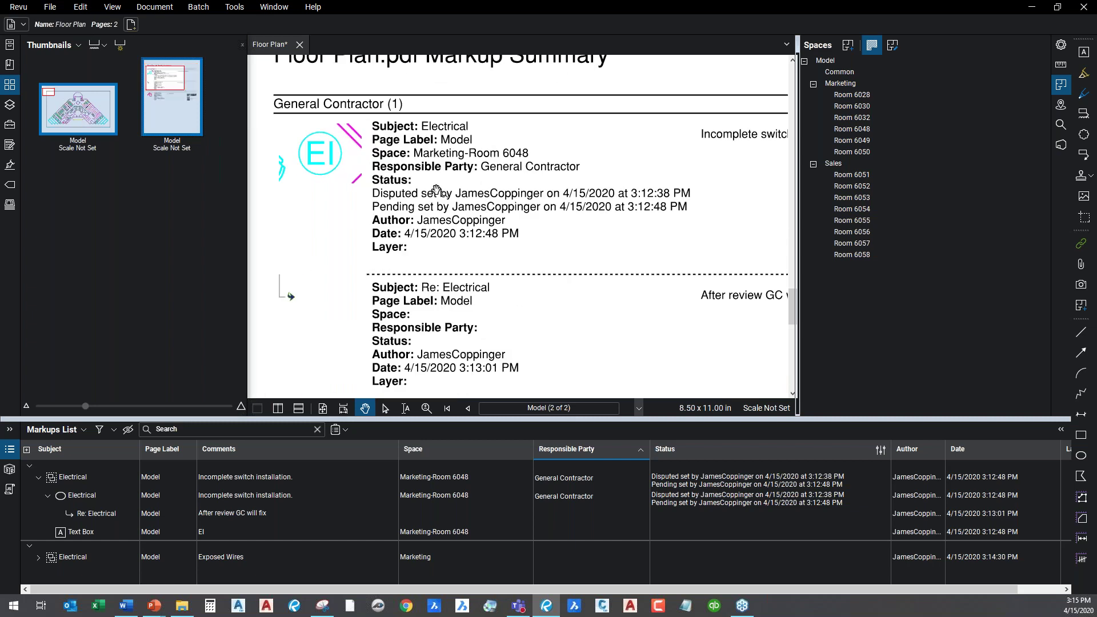
click(320, 150)
scroll(408, 190, down, 3)
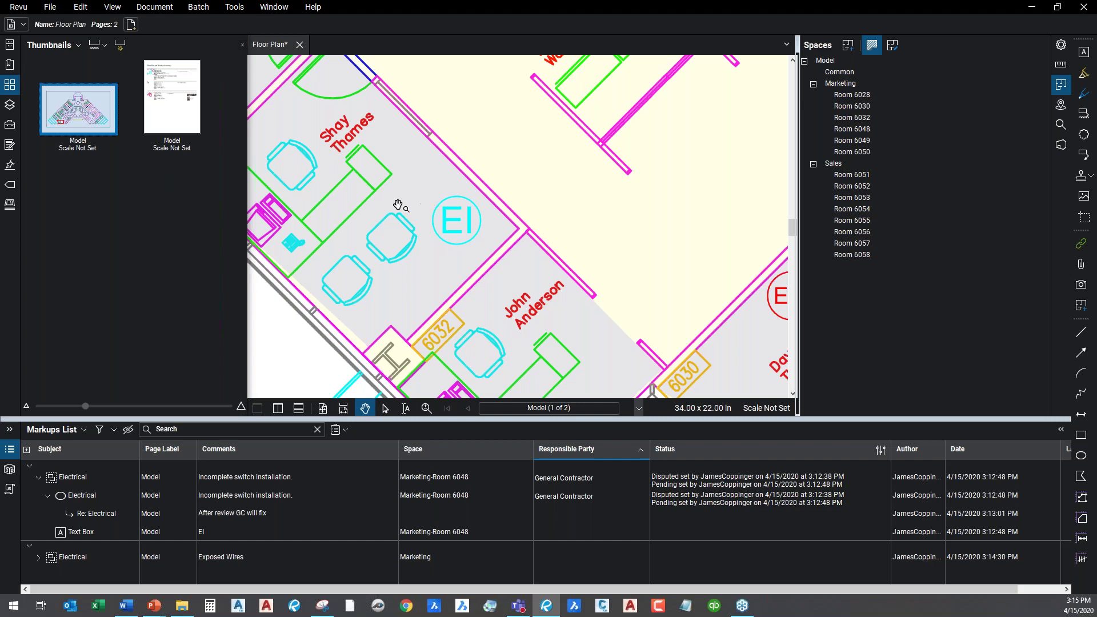
- Sort the Markups List by space and set the Exposed Wires markup's responsible party to Trade Contractor
click(470, 454)
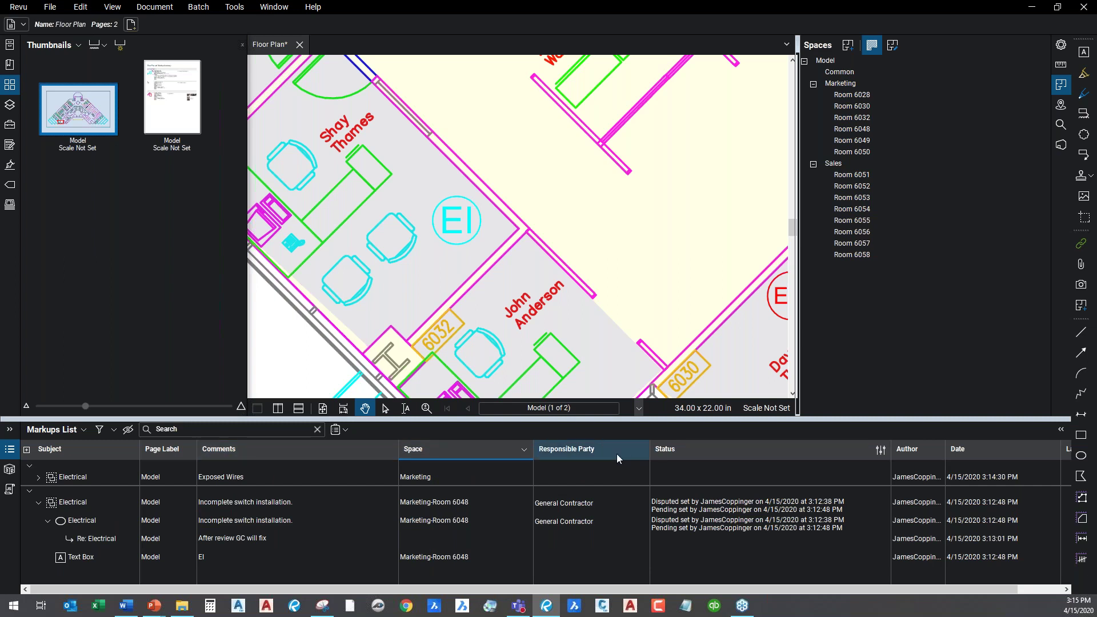
click(602, 480)
click(605, 480)
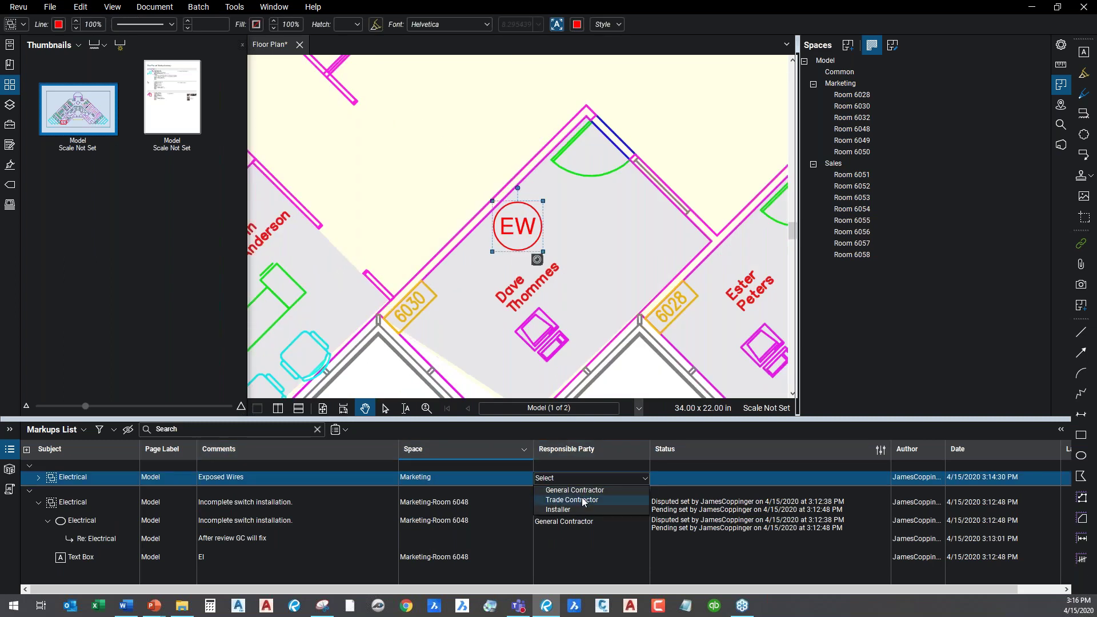
click(573, 500)
- Set the EI text box's responsible party to Trade Contractor and select the Incomplete switch installation group
click(566, 554)
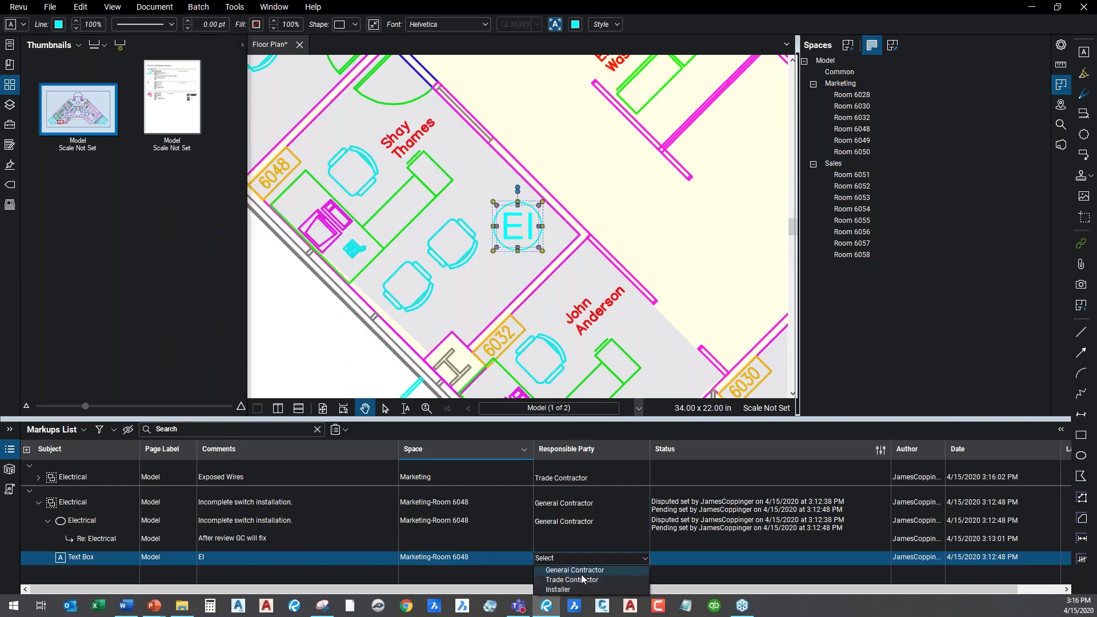
click(572, 579)
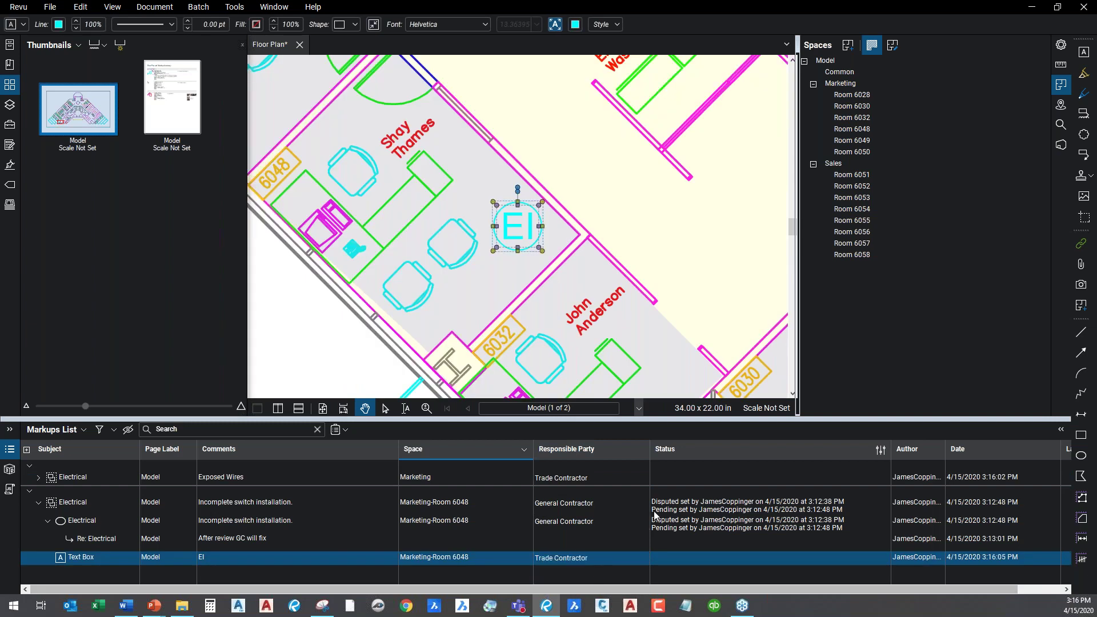
click(581, 512)
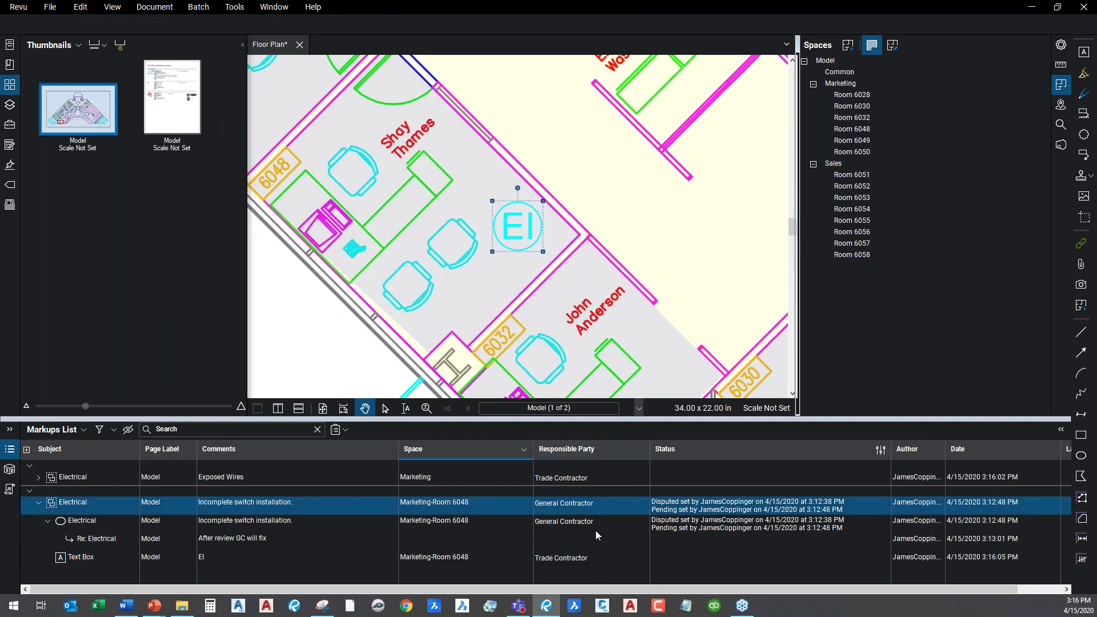
- Turn on filtering in the Markups List and filter Responsible Party by Trade Contractor
click(99, 429)
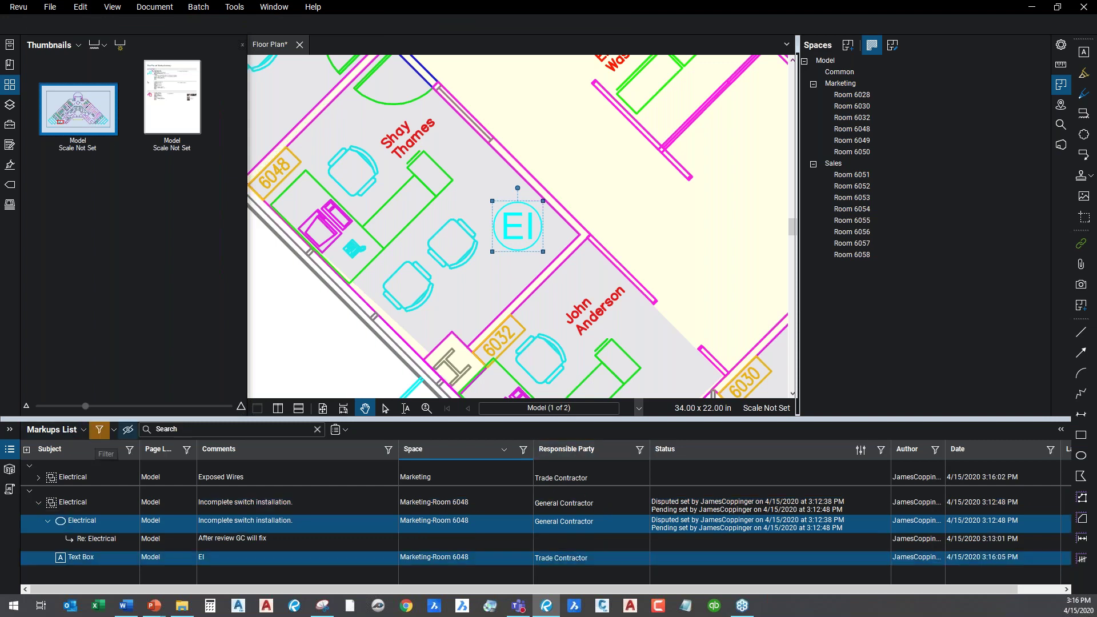
click(640, 450)
click(585, 501)
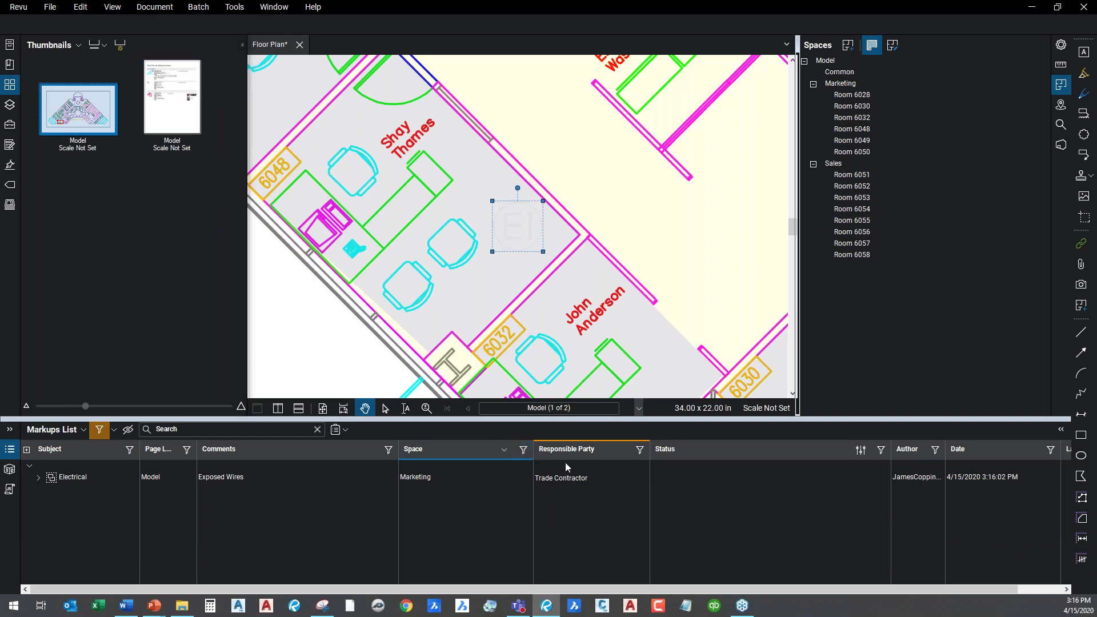
- Change the Responsible Party filter to General Contractor, clear the markup selection and view the filtered markups across the floor plan
click(640, 449)
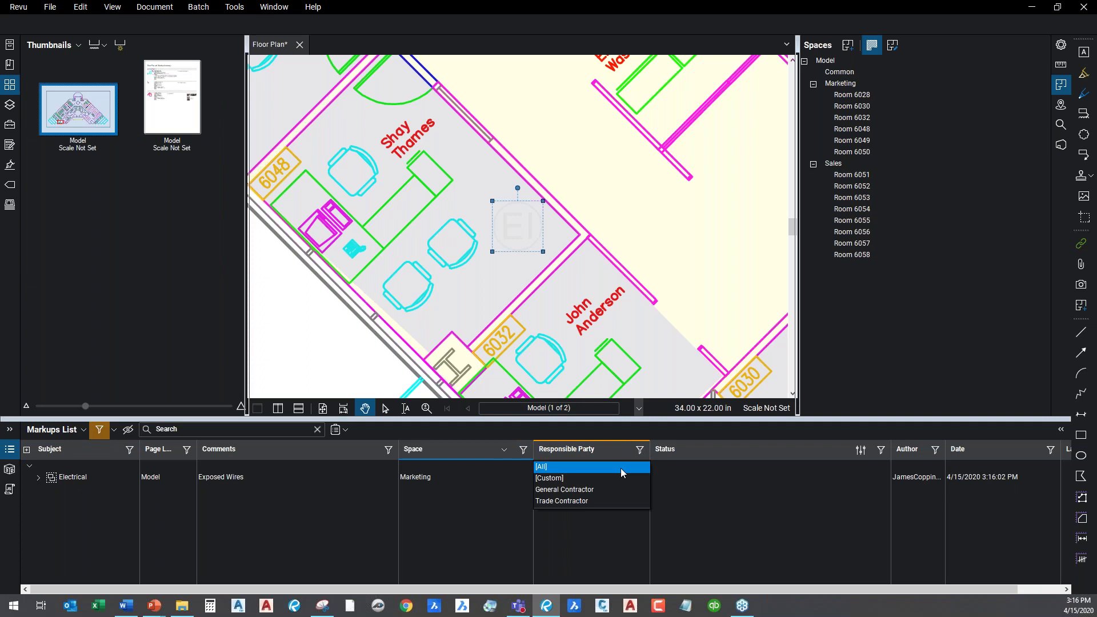
click(589, 490)
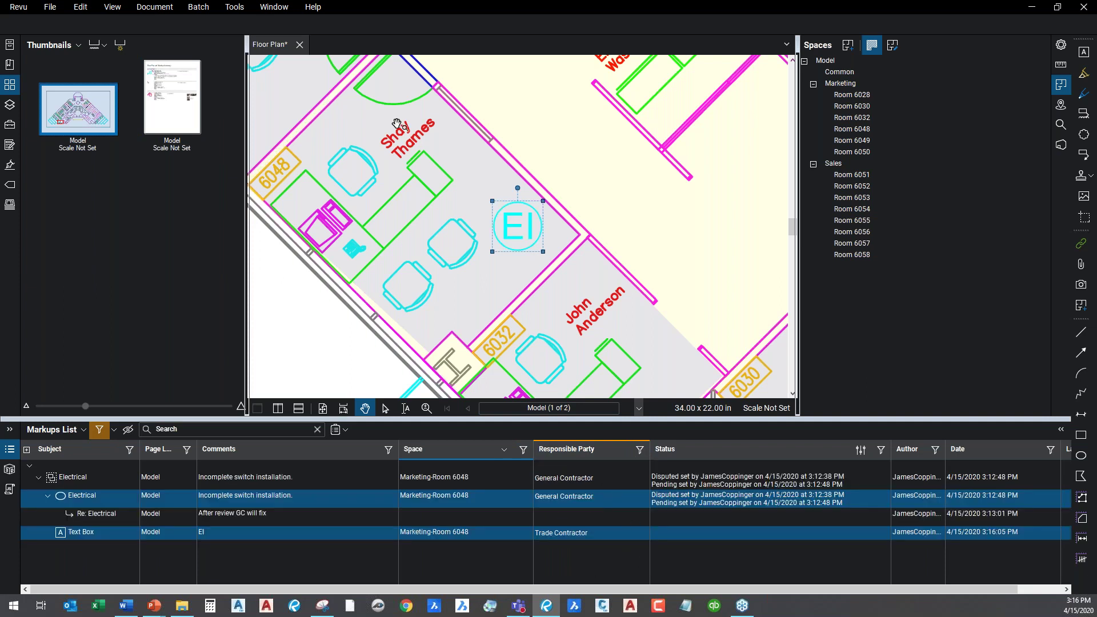
click(442, 265)
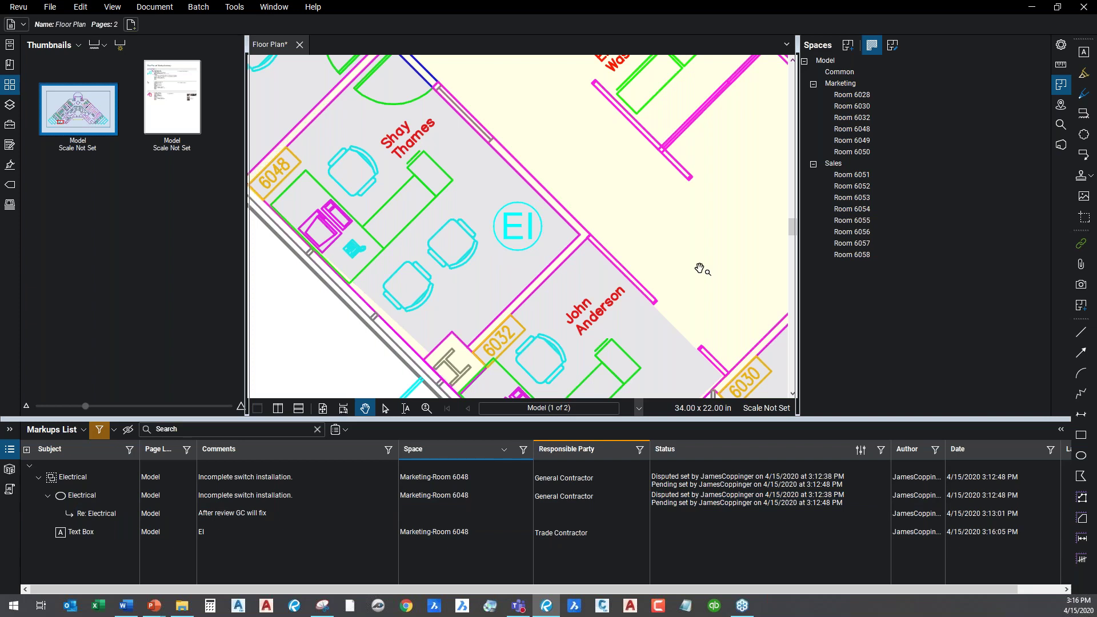
scroll(700, 269, down, 4)
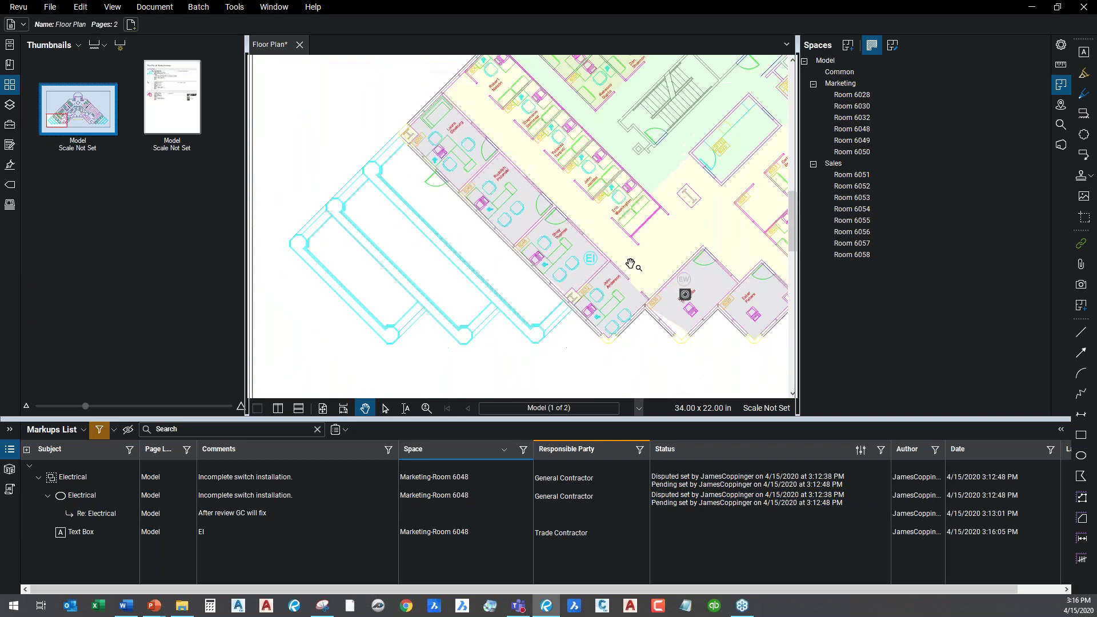
drag(560, 256, 513, 257)
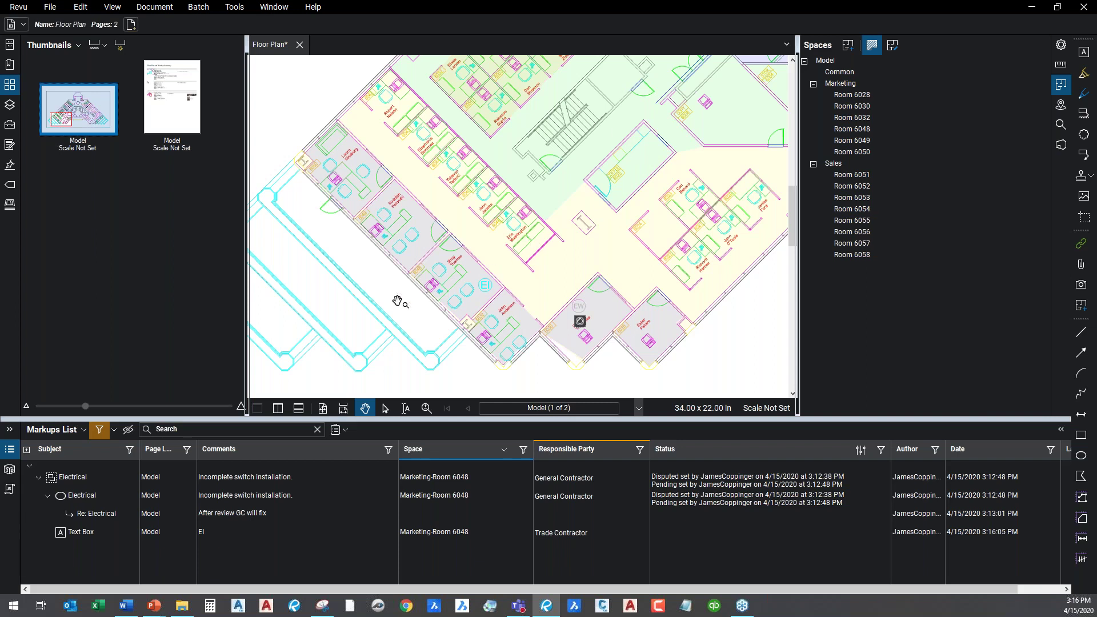
scroll(397, 301, down, 1)
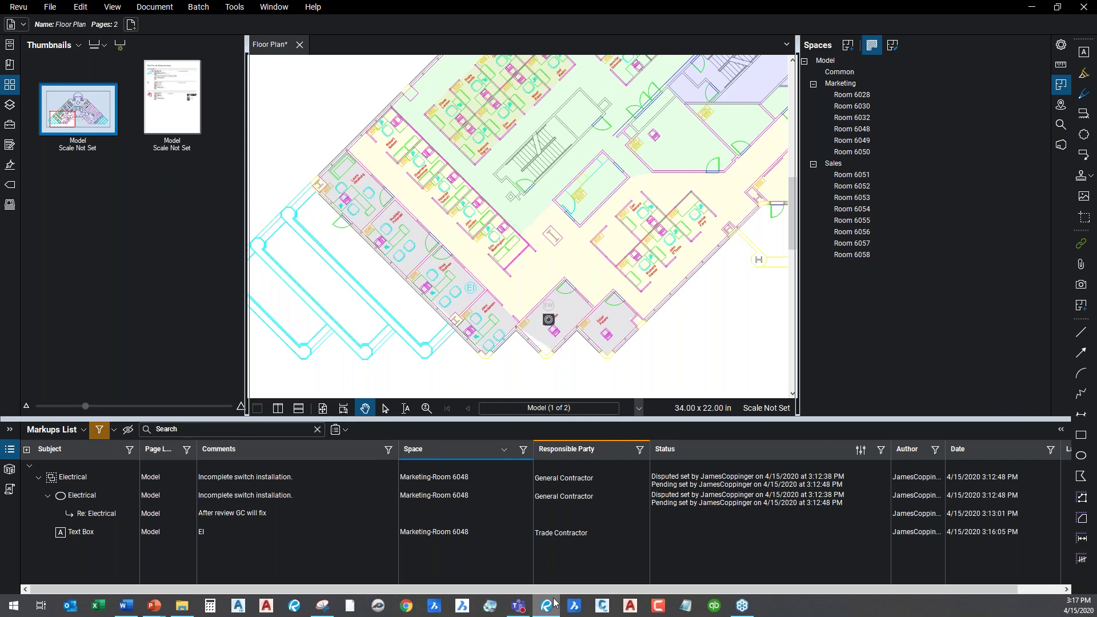
- Switch to the PowerPoint slide show and advance to the Q&A slide
mouse_move(184, 609)
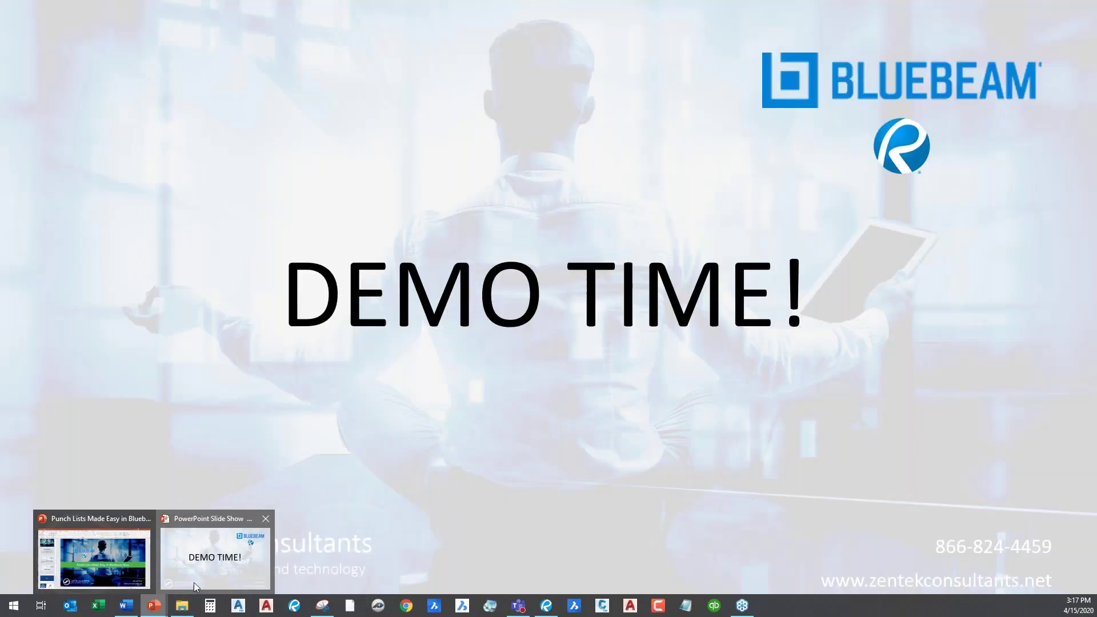
click(193, 582)
click(331, 490)
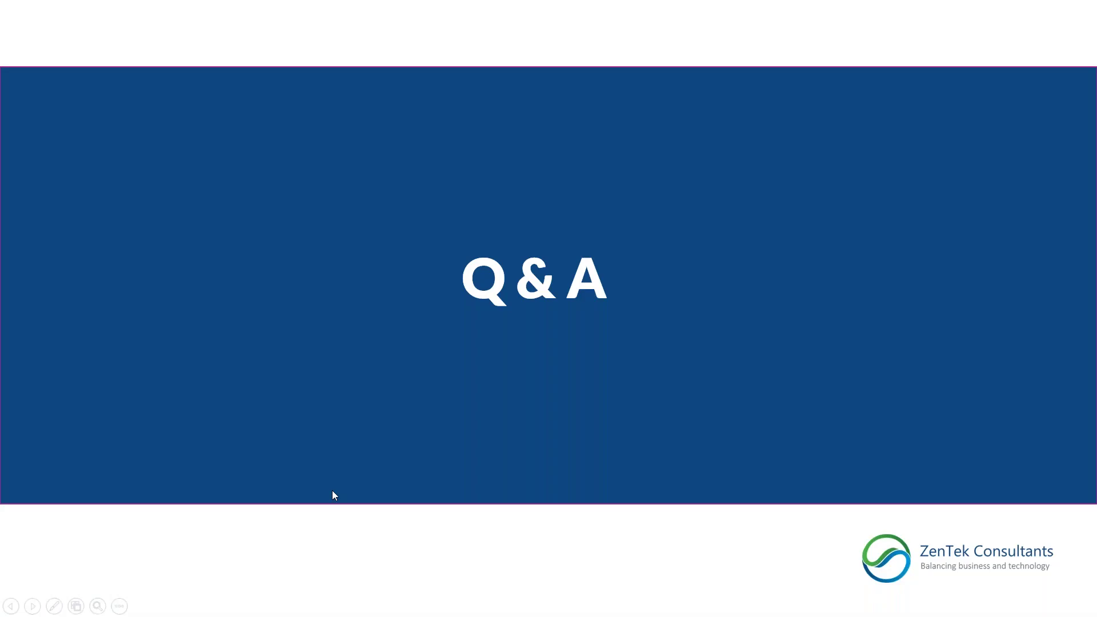